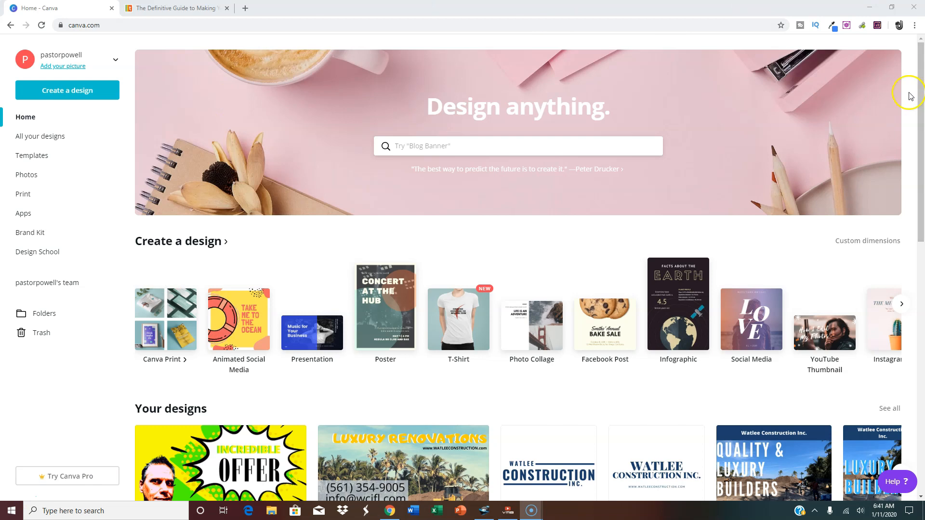
{"action": "left_click_drag", "start_coordinate": [919, 95], "coordinate": [918, 129]}
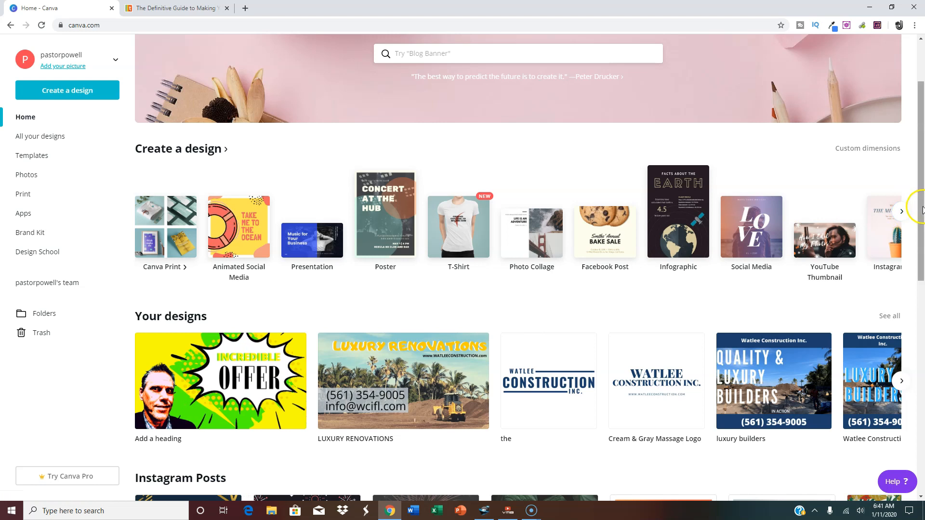
{"action": "left_click_drag", "start_coordinate": [921, 210], "coordinate": [921, 140]}
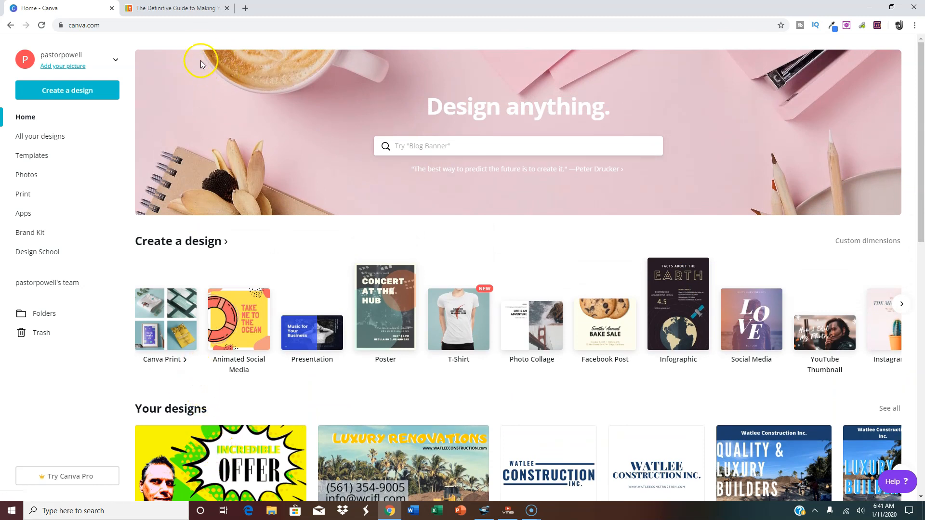
Switch to the Tubefilter guide on YouTube thumbnails and read its main goal and three guiding principles.
{"action": "left_click", "coordinate": [178, 8]}
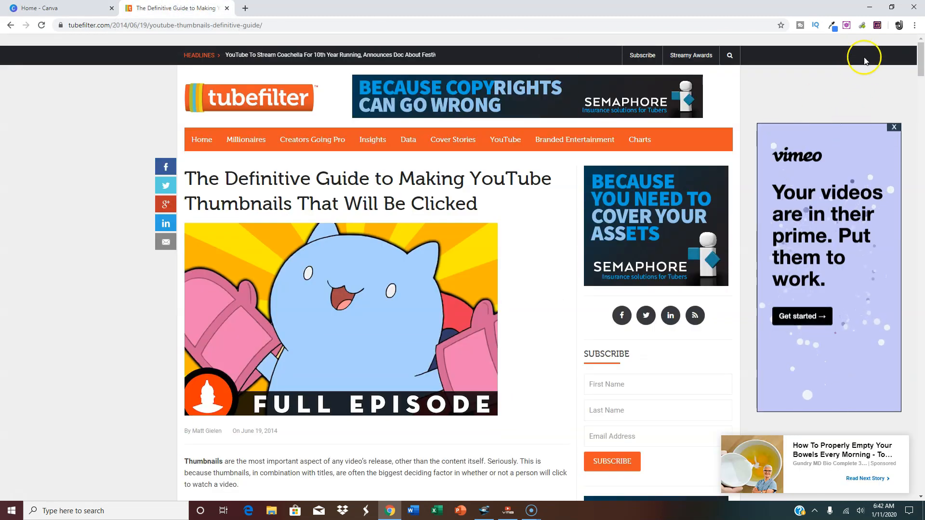
{"action": "left_click_drag", "start_coordinate": [921, 60], "coordinate": [921, 89]}
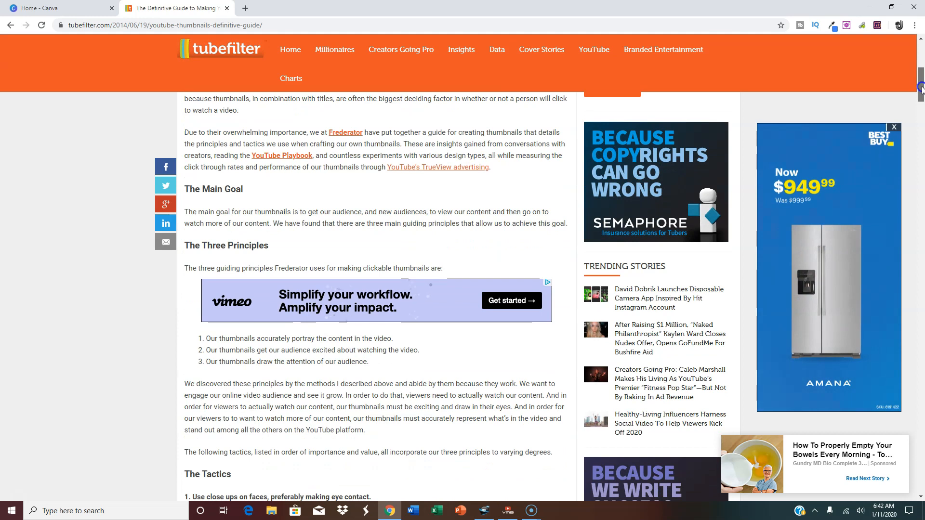
{"action": "left_click_drag", "start_coordinate": [921, 90], "coordinate": [921, 89]}
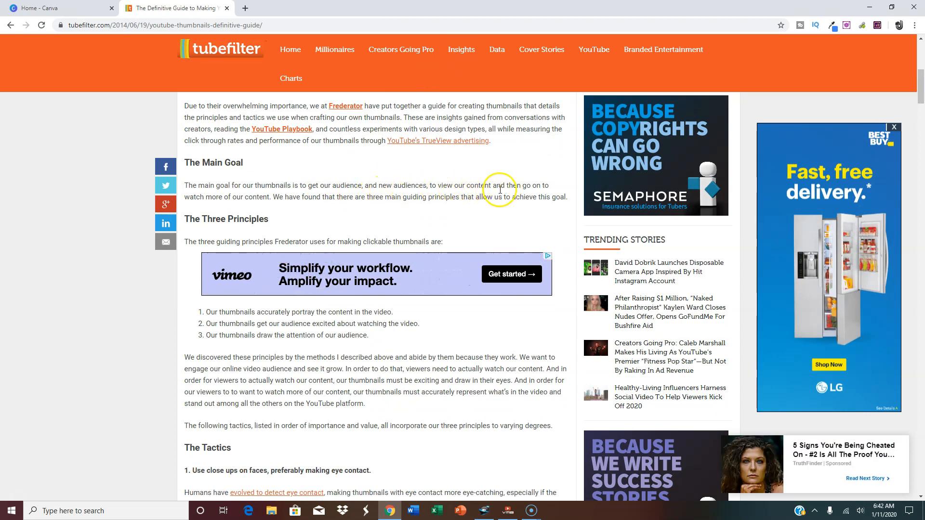
Open youtube.com in a new browser tab and search for "what is the best phone to use".
{"action": "left_click", "coordinate": [246, 9]}
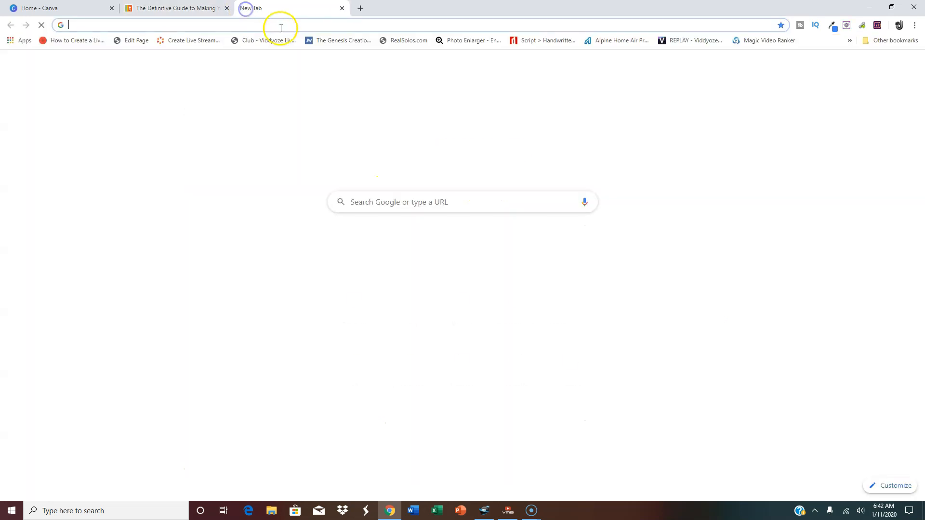
{"action": "type", "text": "youtube.com"}
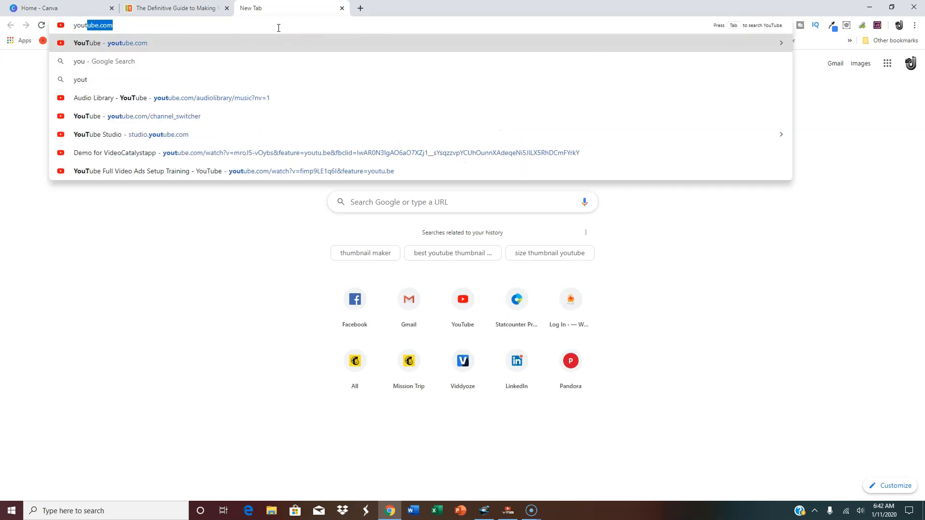
{"action": "key", "text": "Return"}
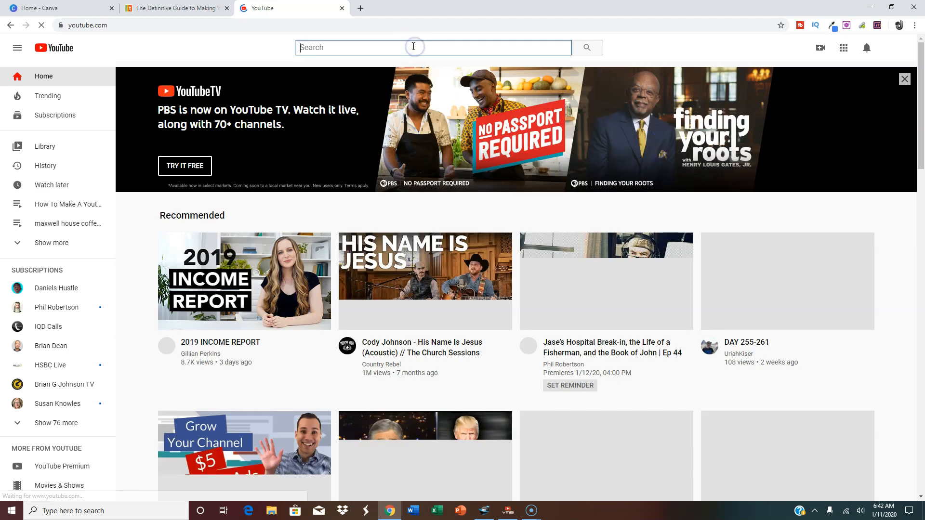
{"action": "type", "text": "w"}
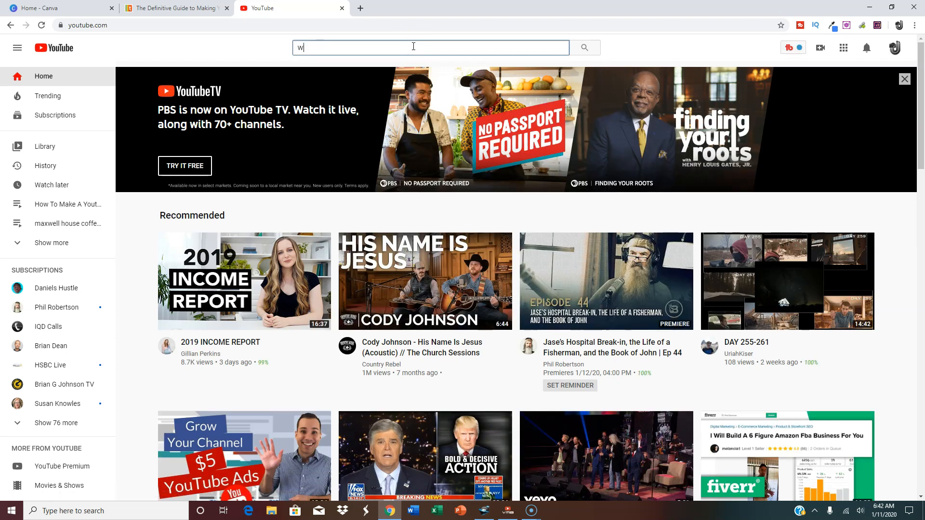
{"action": "type", "text": "hat is the best phone to use"}
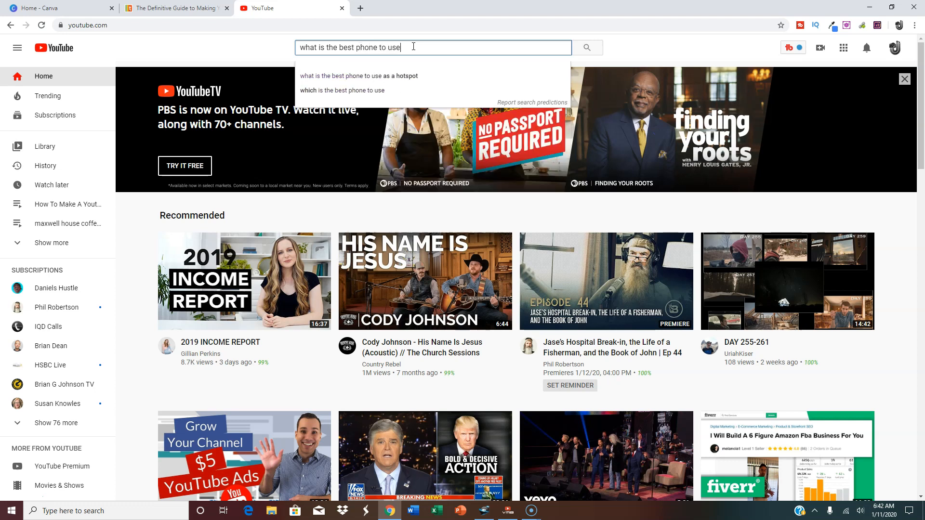
{"action": "key", "text": "Return"}
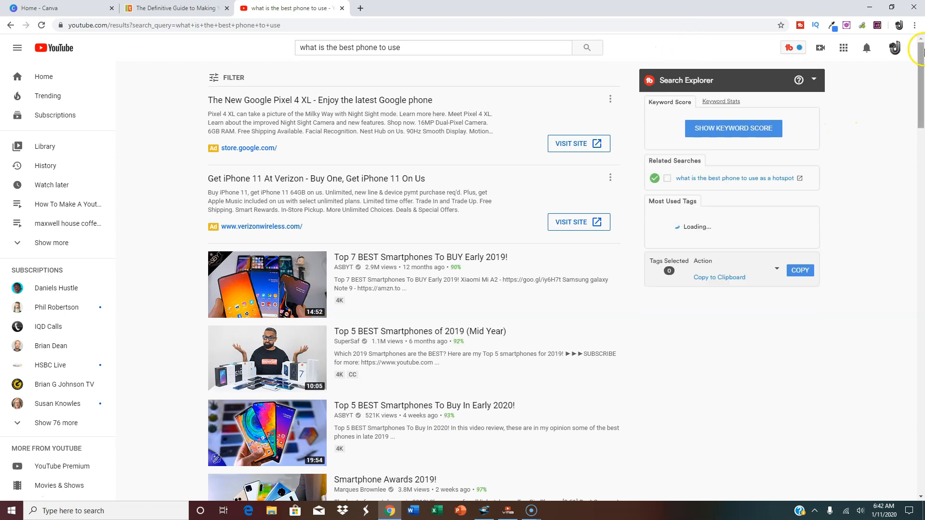
Look through the phone search results and compare how the video thumbnails use faces, text and colours.
{"action": "left_click_drag", "start_coordinate": [917, 59], "coordinate": [917, 121]}
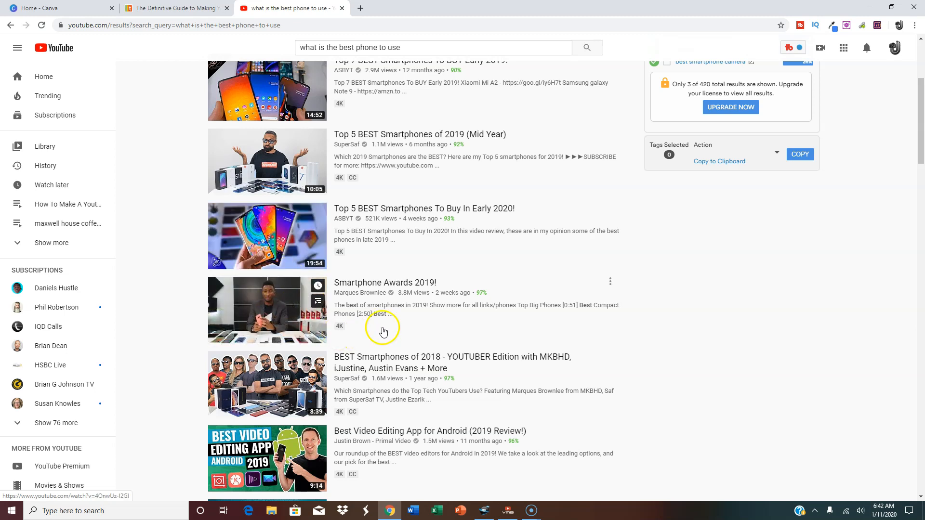
{"action": "left_click_drag", "start_coordinate": [920, 126], "coordinate": [908, 170]}
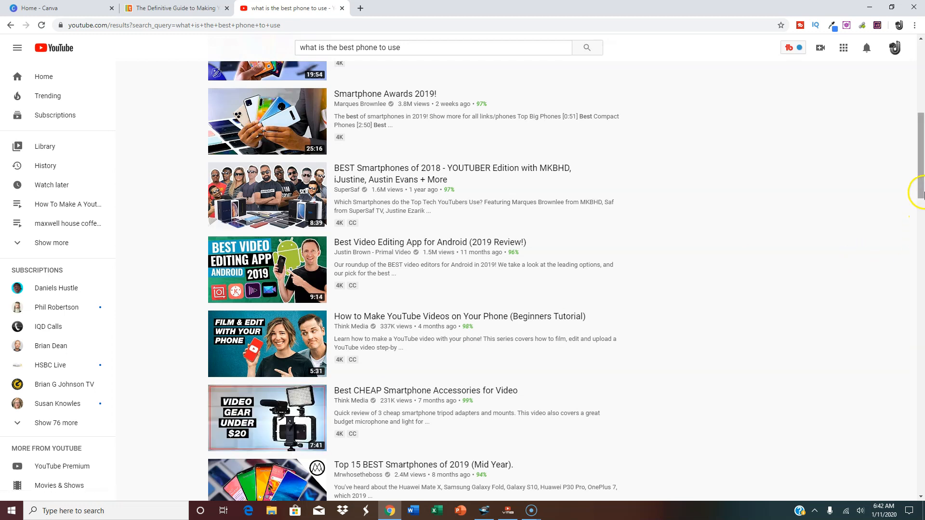
{"action": "left_click_drag", "start_coordinate": [920, 172], "coordinate": [918, 344]}
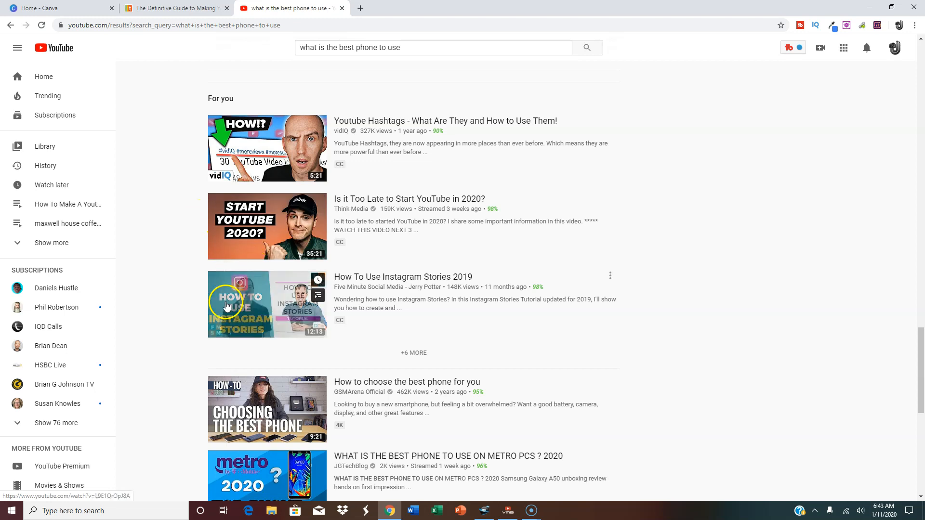
{"action": "scroll", "coordinate": [141, 322], "scroll_direction": "down", "scroll_amount": 3}
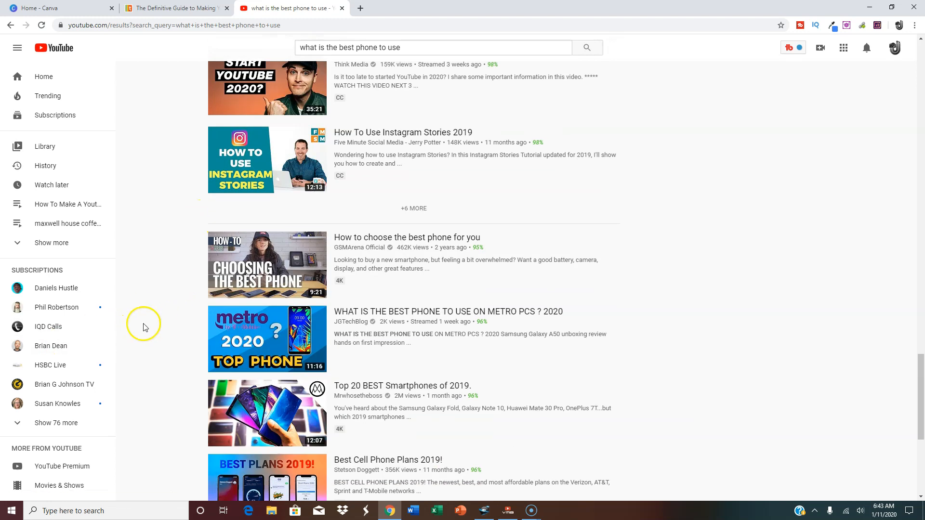
{"action": "scroll", "coordinate": [180, 334], "scroll_direction": "down", "scroll_amount": 5}
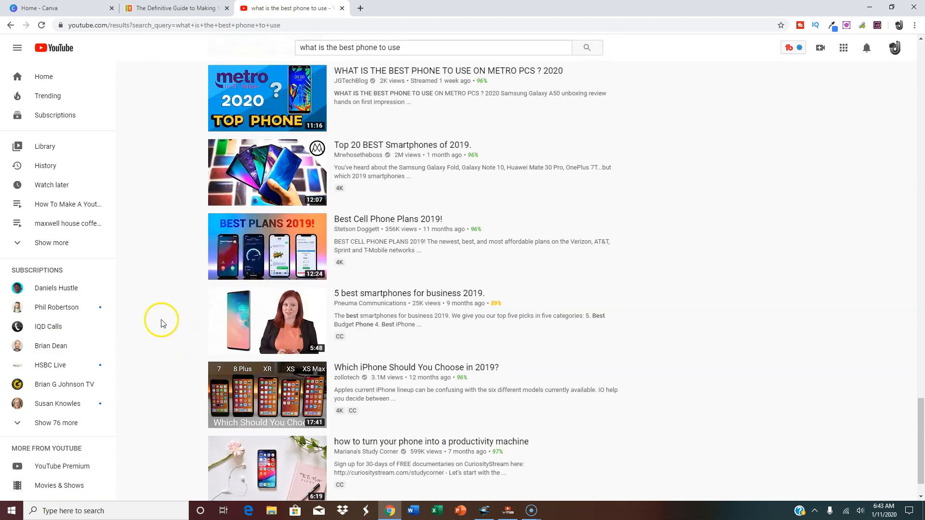
{"action": "scroll", "coordinate": [163, 306], "scroll_direction": "down", "scroll_amount": 7}
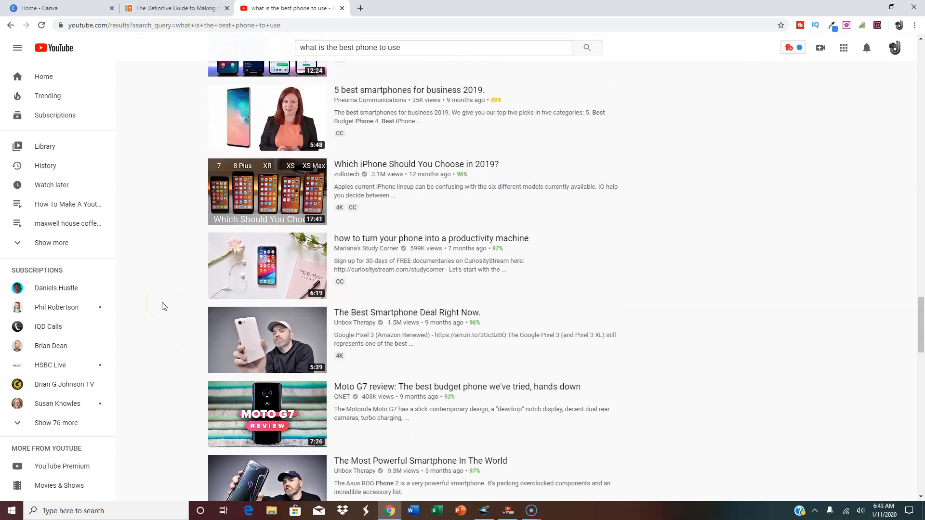
{"action": "scroll", "coordinate": [162, 306], "scroll_direction": "down", "scroll_amount": 14}
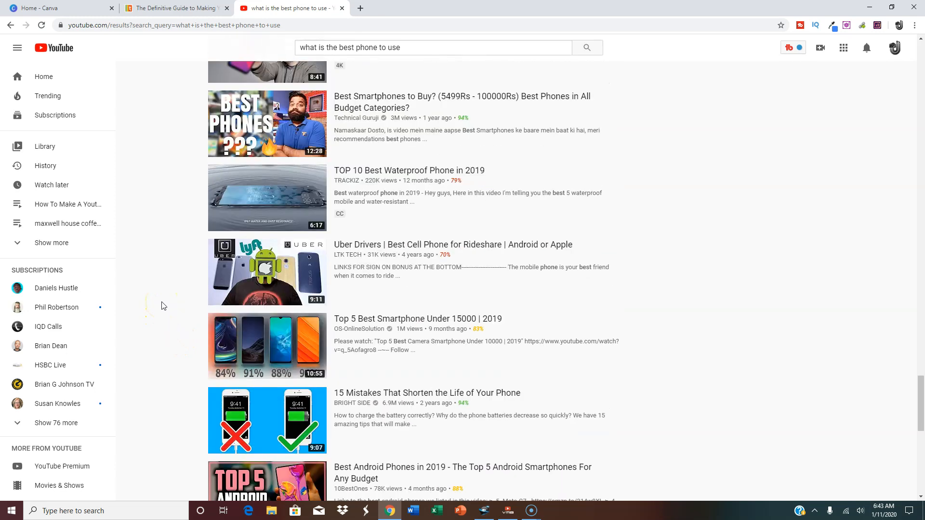
{"action": "scroll", "coordinate": [163, 305], "scroll_direction": "down", "scroll_amount": 7}
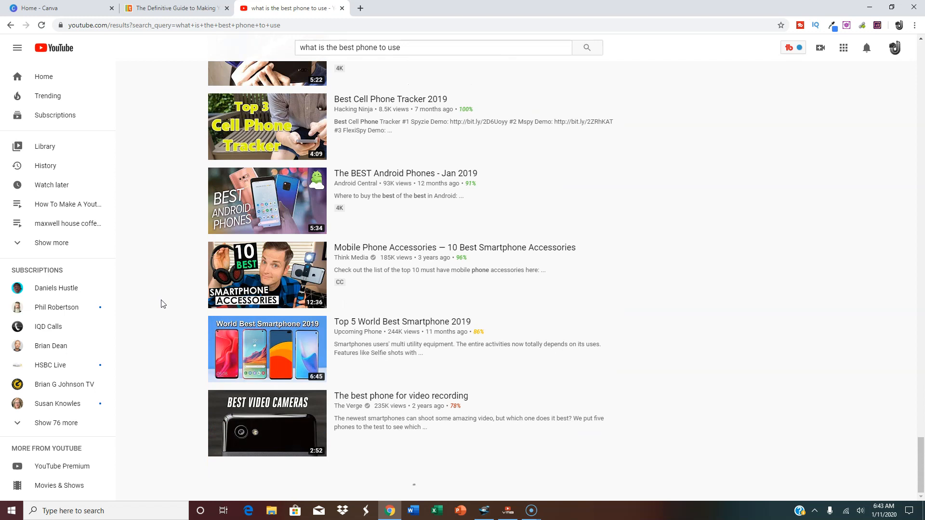
{"action": "scroll", "coordinate": [183, 244], "scroll_direction": "up", "scroll_amount": 2}
{"action": "scroll", "coordinate": [159, 274], "scroll_direction": "down", "scroll_amount": 16}
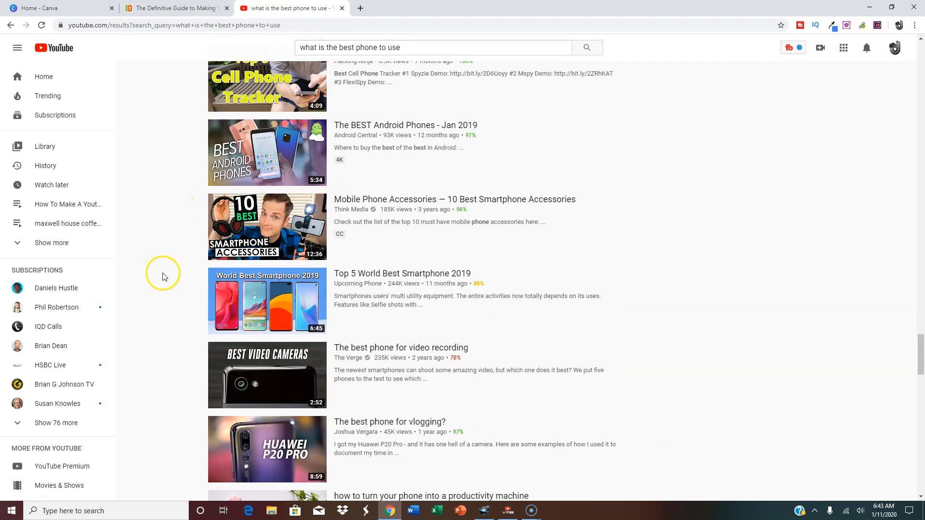
{"action": "scroll", "coordinate": [163, 275], "scroll_direction": "down", "scroll_amount": 13}
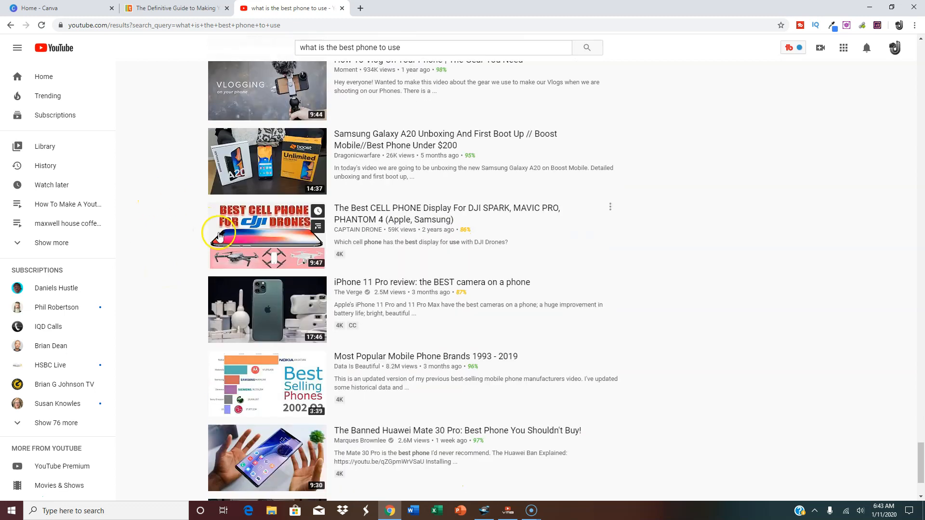
{"action": "scroll", "coordinate": [184, 250], "scroll_direction": "down", "scroll_amount": 5}
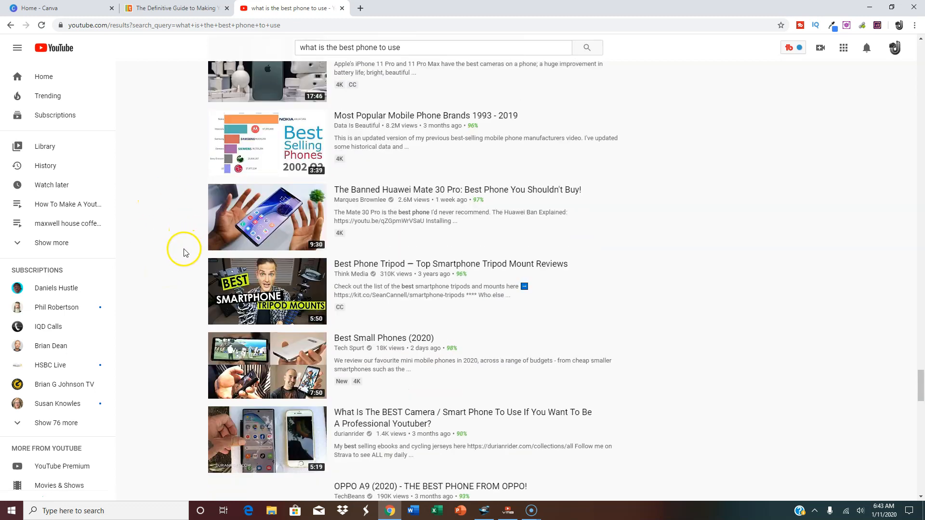
{"action": "scroll", "coordinate": [179, 248], "scroll_direction": "down", "scroll_amount": 4}
{"action": "scroll", "coordinate": [206, 222], "scroll_direction": "down", "scroll_amount": 4}
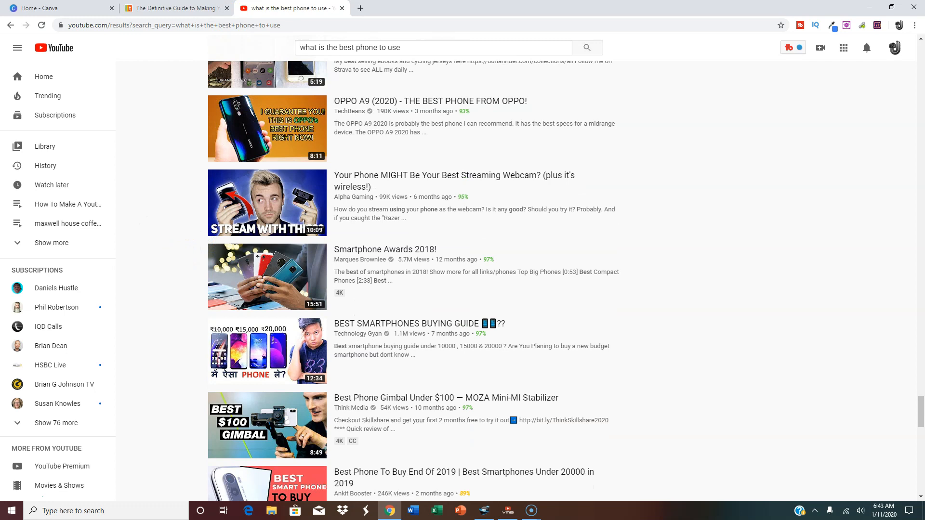
{"action": "scroll", "coordinate": [819, 215], "scroll_direction": "down", "scroll_amount": 4}
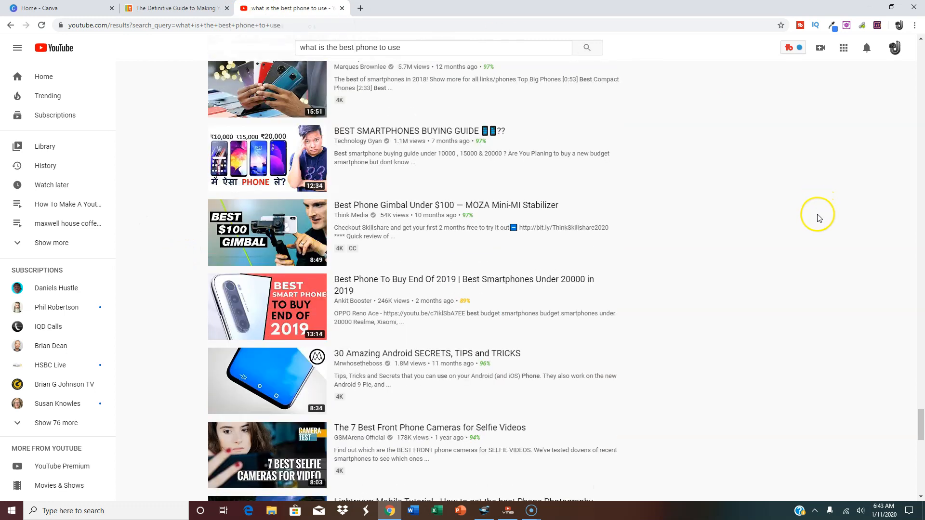
Return to the Tubefilter guide and review its tactics on face close-ups, strong emotions and bright backgrounds with their example thumbnails.
{"action": "left_click", "coordinate": [178, 8]}
{"action": "left_click_drag", "start_coordinate": [920, 89], "coordinate": [917, 113]}
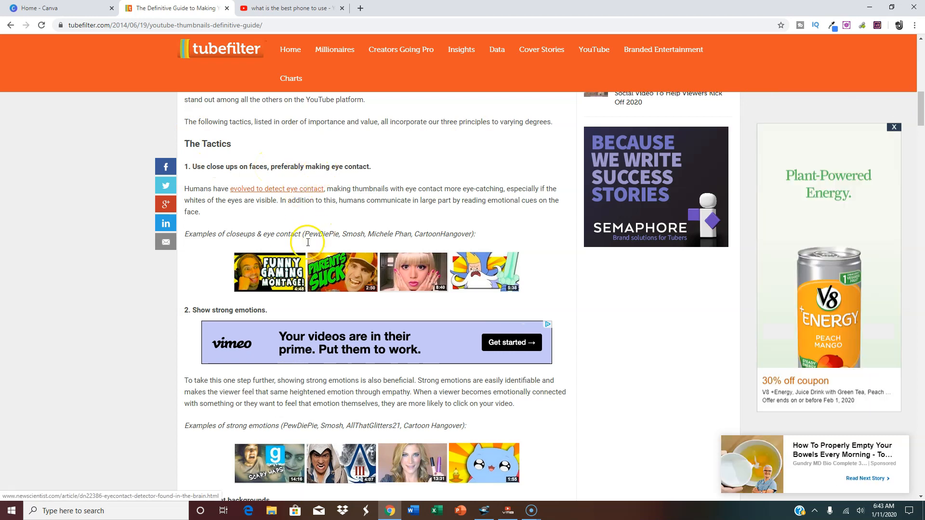
{"action": "scroll", "coordinate": [126, 328], "scroll_direction": "down", "scroll_amount": 4}
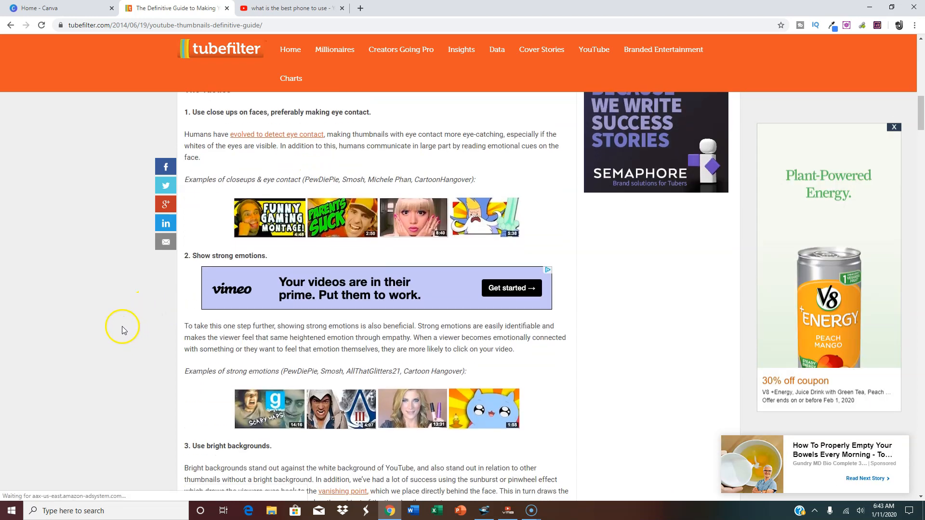
{"action": "scroll", "coordinate": [124, 320], "scroll_direction": "up", "scroll_amount": 2}
{"action": "scroll", "coordinate": [124, 318], "scroll_direction": "up", "scroll_amount": 1}
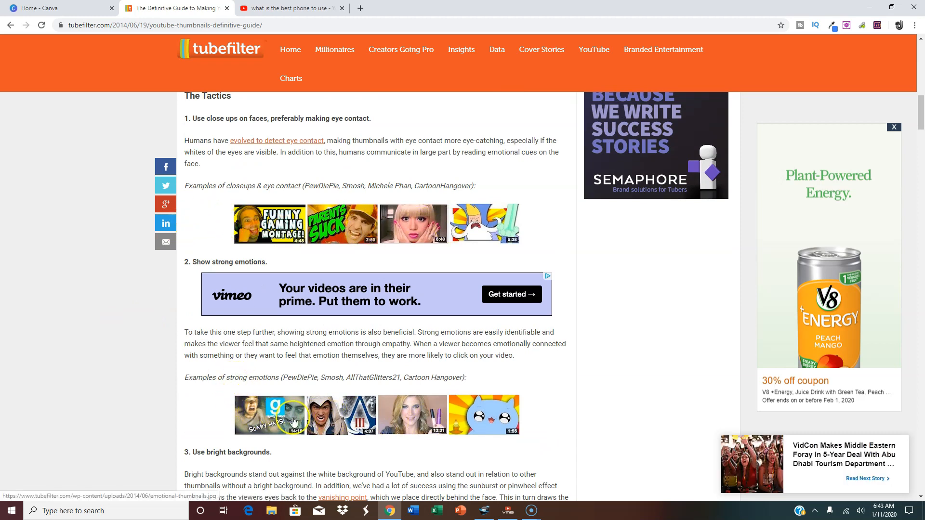
{"action": "scroll", "coordinate": [294, 421], "scroll_direction": "down", "scroll_amount": 3}
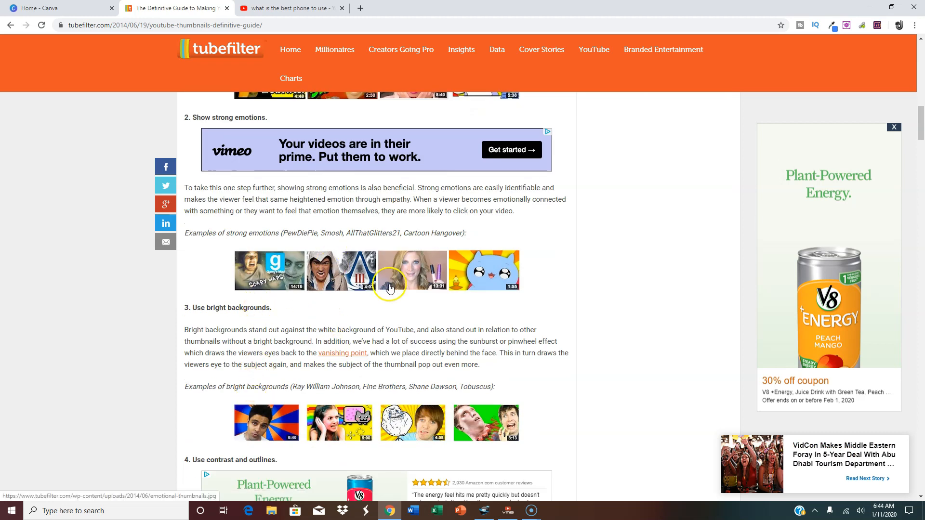
{"action": "scroll", "coordinate": [365, 329], "scroll_direction": "down", "scroll_amount": 2}
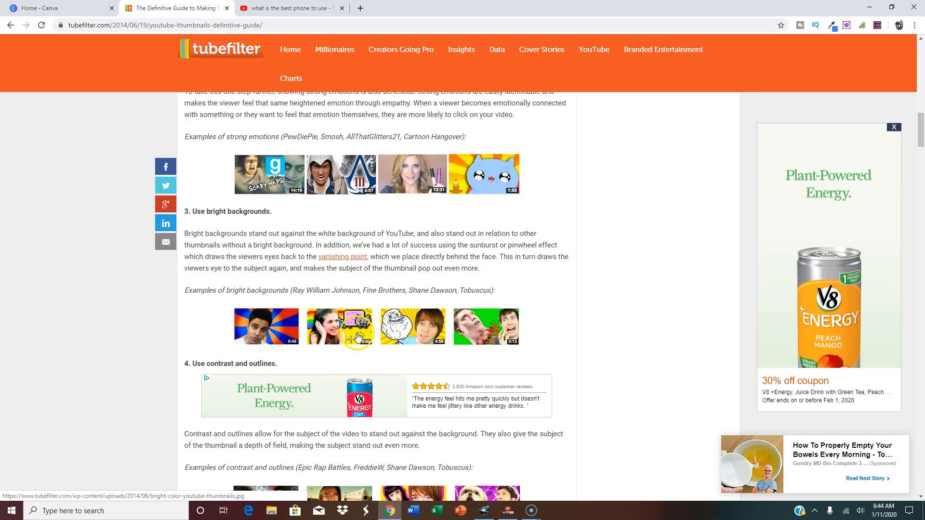
Read the guide's tactics on contrast and outlines, usage of text, bugs and branding, consistency, and designing for the small screen.
{"action": "scroll", "coordinate": [199, 314], "scroll_direction": "down", "scroll_amount": 5}
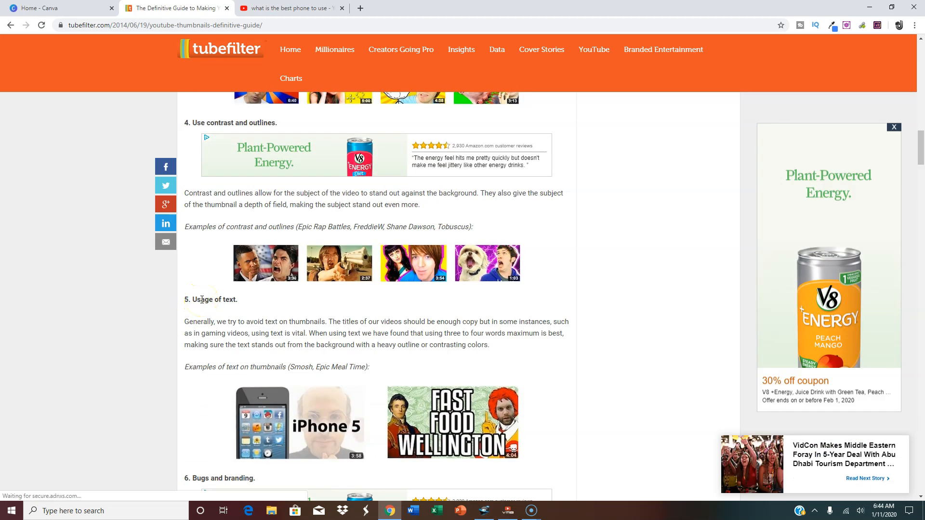
{"action": "scroll", "coordinate": [207, 288], "scroll_direction": "down", "scroll_amount": 2}
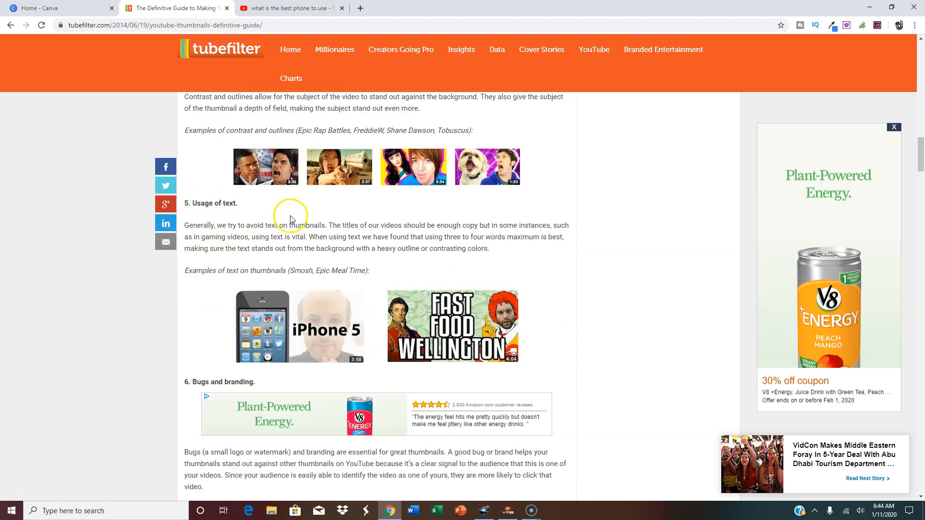
{"action": "scroll", "coordinate": [469, 330], "scroll_direction": "down", "scroll_amount": 3}
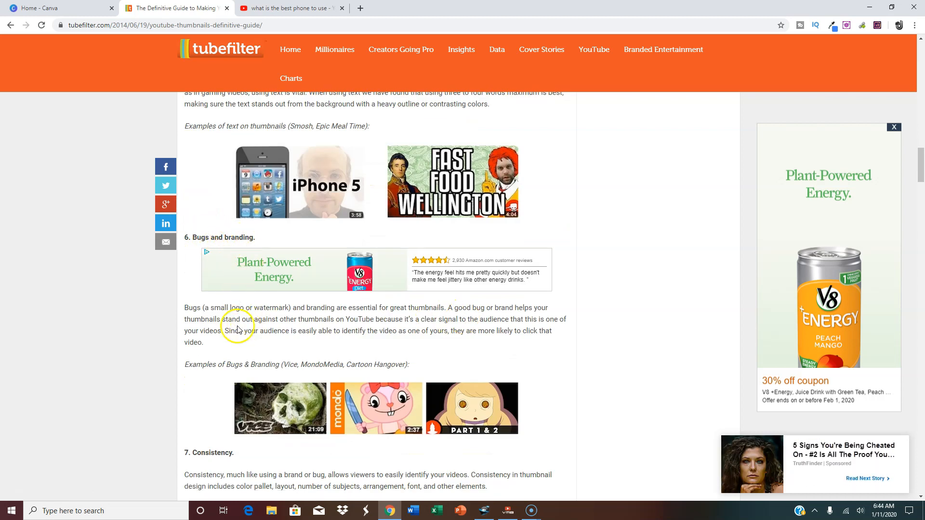
{"action": "scroll", "coordinate": [237, 331], "scroll_direction": "down", "scroll_amount": 3}
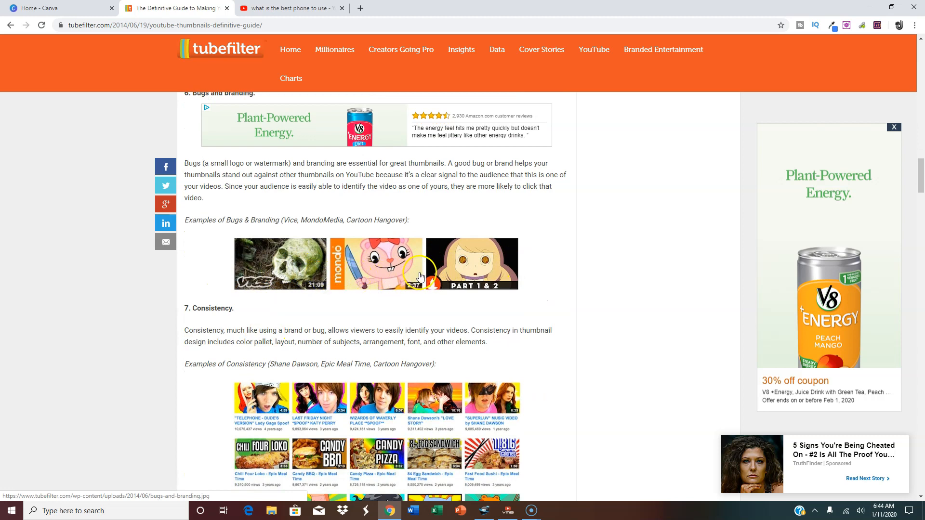
{"action": "scroll", "coordinate": [389, 315], "scroll_direction": "down", "scroll_amount": 3}
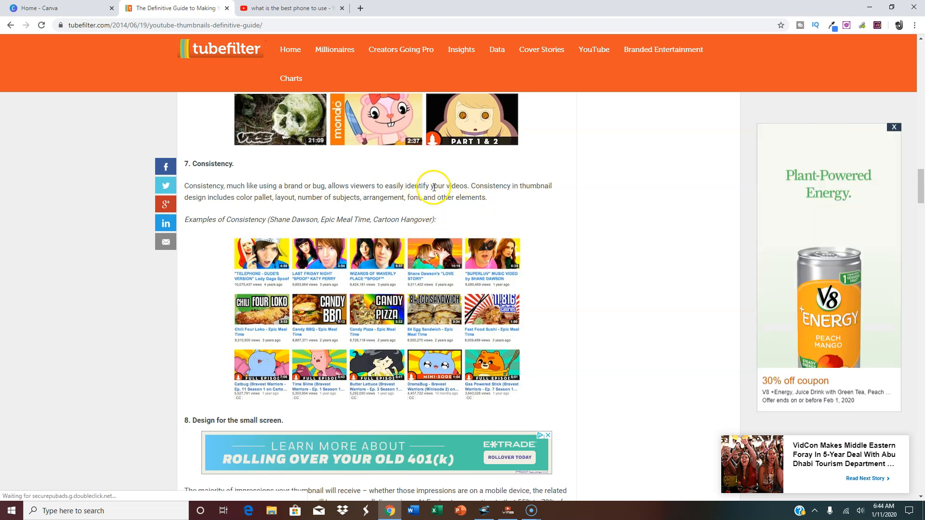
{"action": "scroll", "coordinate": [347, 301], "scroll_direction": "down", "scroll_amount": 4}
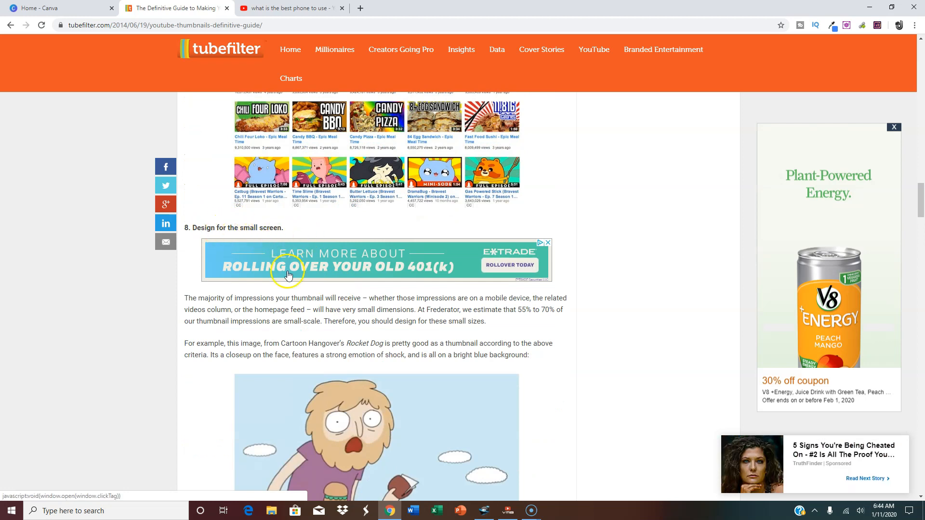
Continue through the thumbnail guide's advice on small-screen design, complementary colours from the colour wheel, and the use of yellow.
{"action": "scroll", "coordinate": [303, 302], "scroll_direction": "down", "scroll_amount": 1}
{"action": "scroll", "coordinate": [302, 302], "scroll_direction": "down", "scroll_amount": 11}
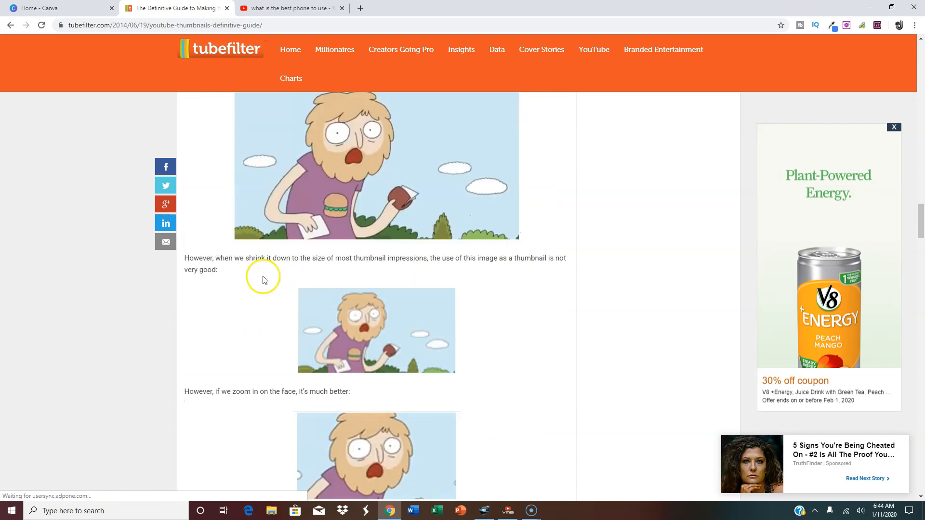
{"action": "scroll", "coordinate": [264, 279], "scroll_direction": "down", "scroll_amount": 3}
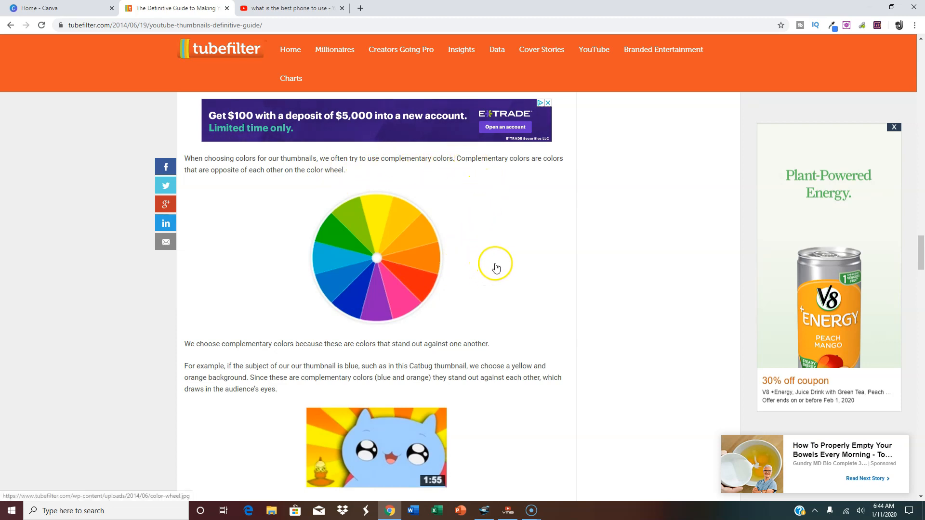
{"action": "scroll", "coordinate": [496, 268], "scroll_direction": "down", "scroll_amount": 10}
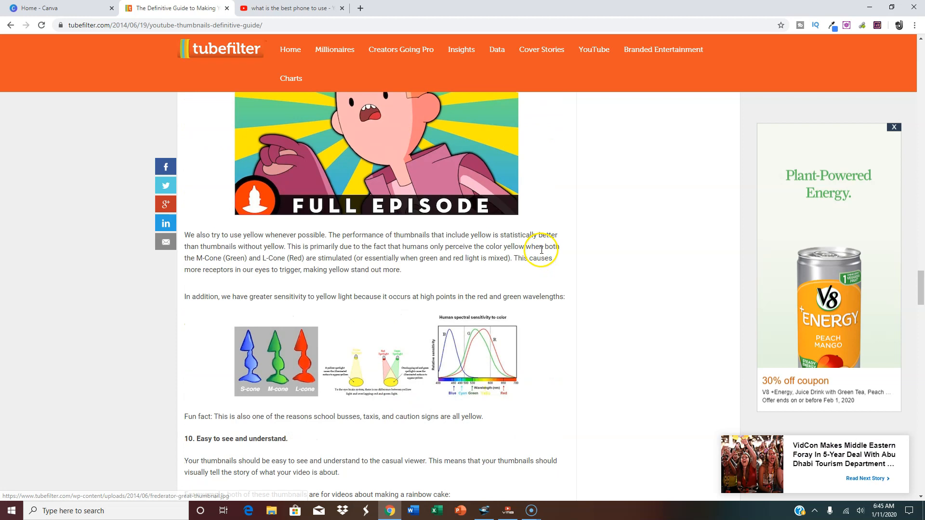
{"action": "scroll", "coordinate": [543, 251], "scroll_direction": "up", "scroll_amount": 5}
{"action": "scroll", "coordinate": [297, 227], "scroll_direction": "down", "scroll_amount": 10}
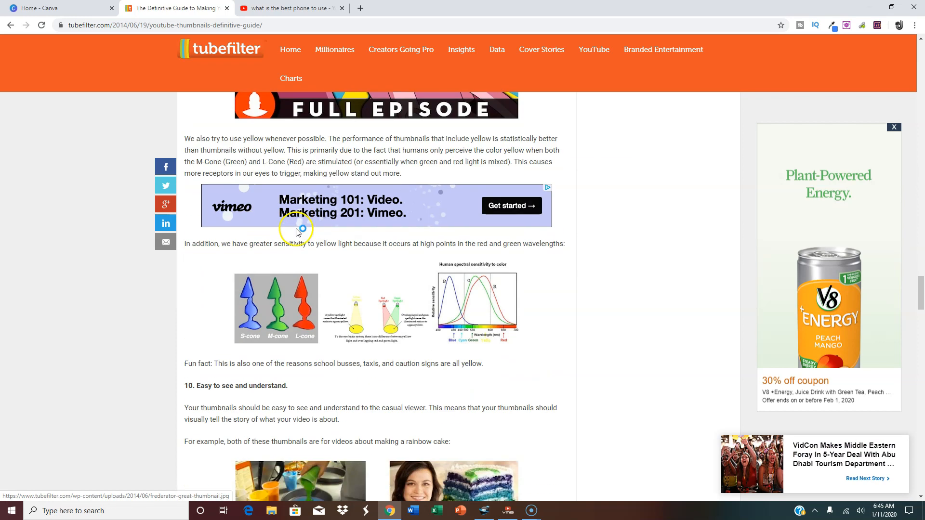
Read the guide's tactics on easy-to-understand thumbnails, representing the first 15 to 30 seconds, avoiding the lower right corner, and analyzing competition.
{"action": "scroll", "coordinate": [295, 323], "scroll_direction": "down", "scroll_amount": 3}
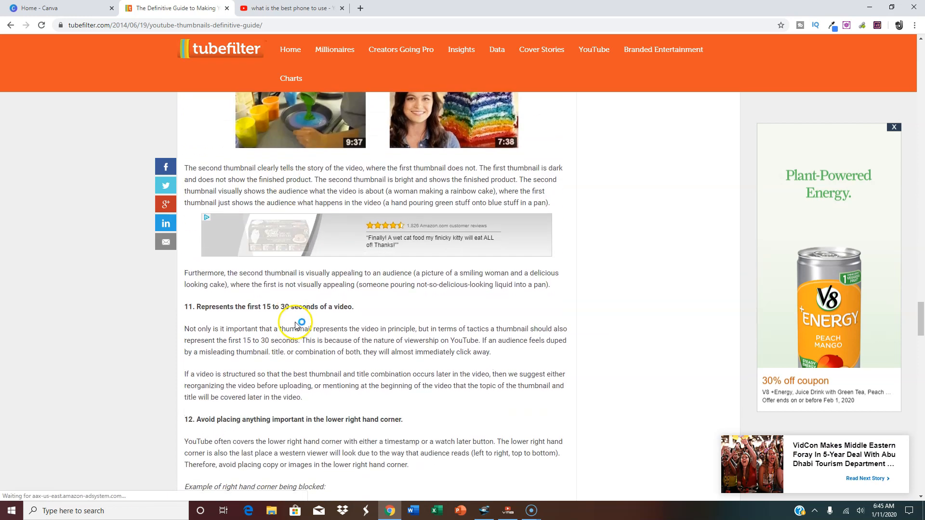
{"action": "scroll", "coordinate": [238, 303], "scroll_direction": "up", "scroll_amount": 5}
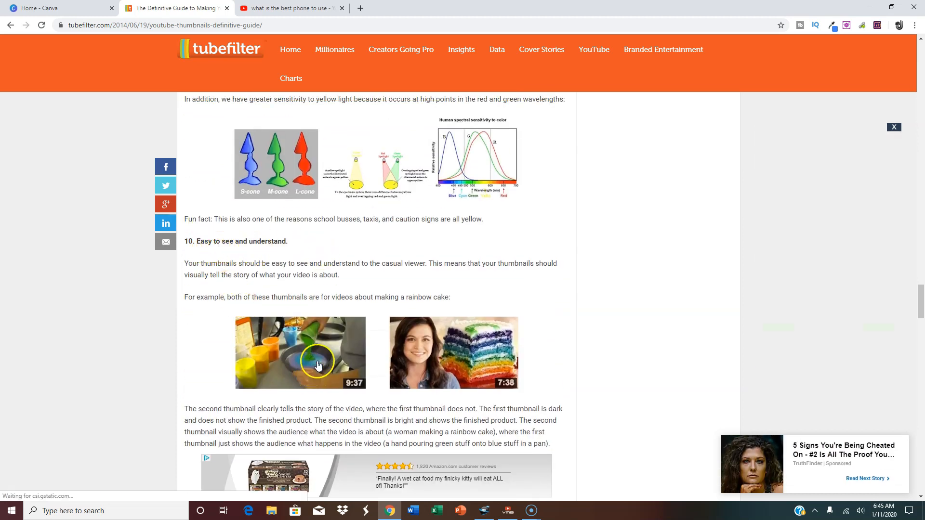
{"action": "scroll", "coordinate": [425, 273], "scroll_direction": "down", "scroll_amount": 6}
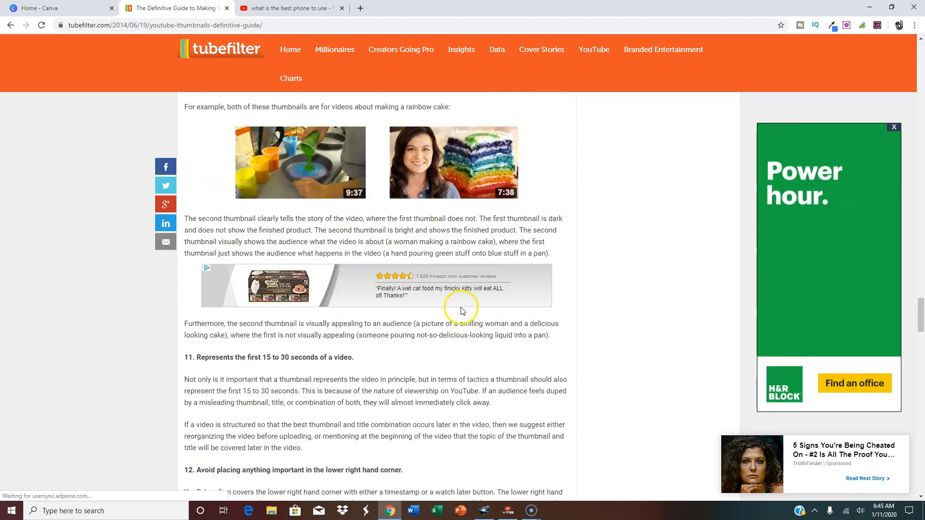
{"action": "scroll", "coordinate": [363, 322], "scroll_direction": "down", "scroll_amount": 2}
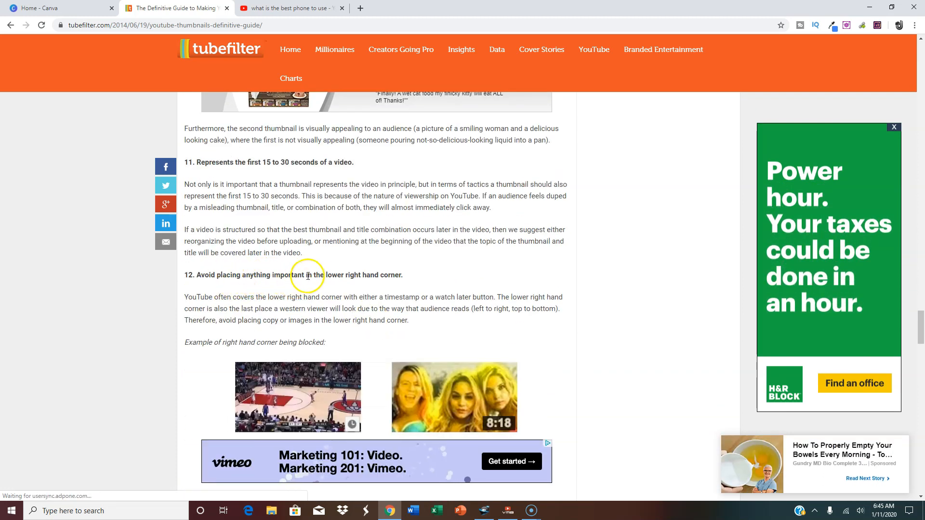
{"action": "scroll", "coordinate": [439, 266], "scroll_direction": "down", "scroll_amount": 6}
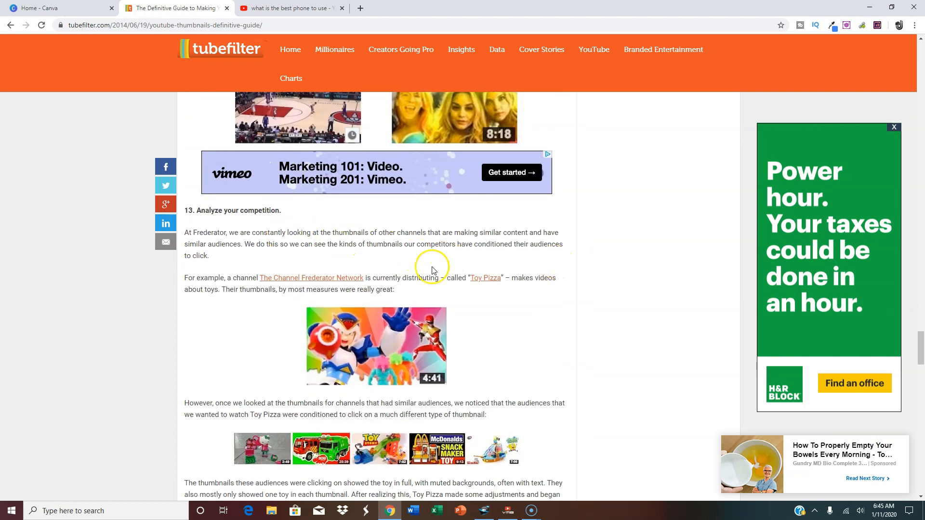
{"action": "scroll", "coordinate": [587, 280], "scroll_direction": "down", "scroll_amount": 2}
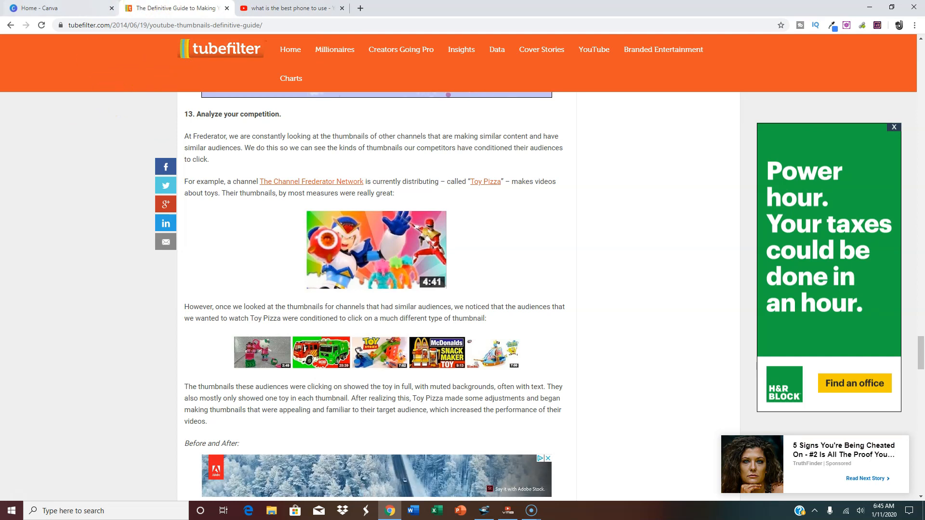
Switch to Canva, find the YouTube Thumbnail design type and create a blank design from it.
{"action": "left_click", "coordinate": [73, 6]}
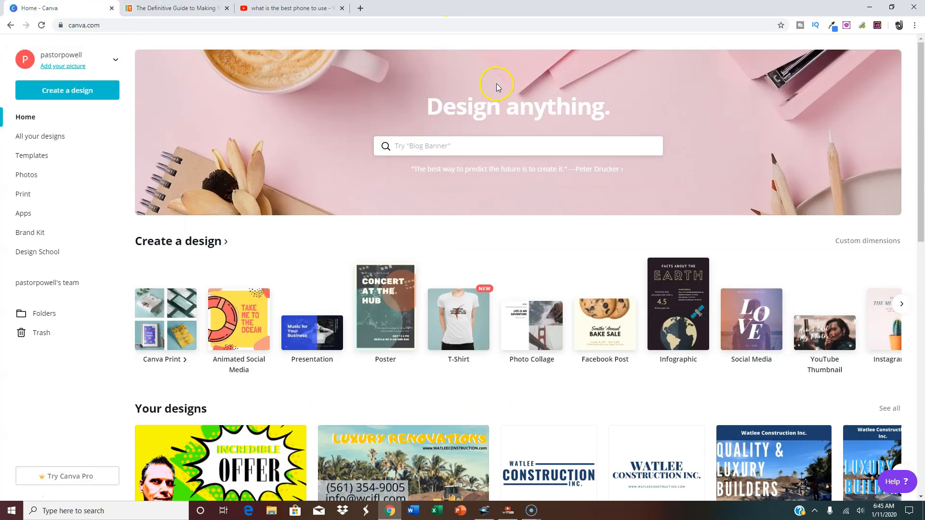
{"action": "left_click_drag", "start_coordinate": [920, 85], "coordinate": [916, 66]}
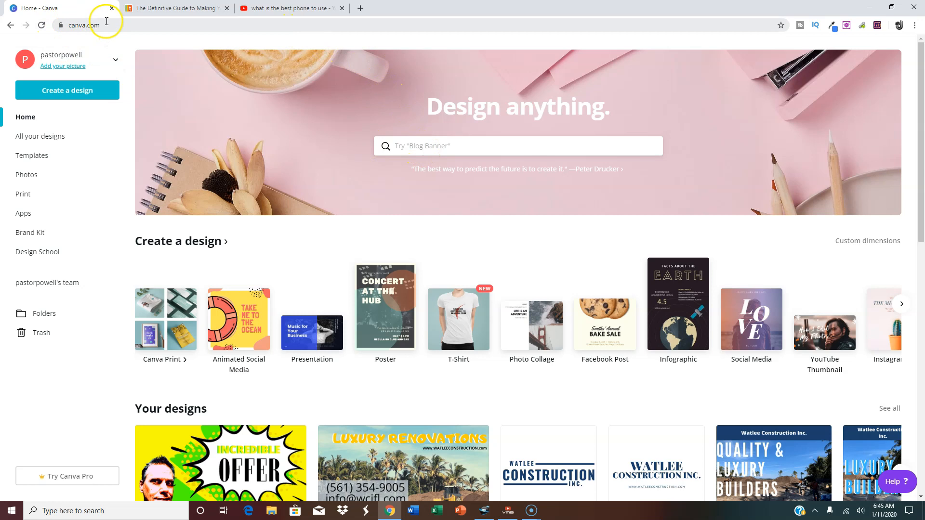
{"action": "left_click", "coordinate": [462, 154]}
{"action": "type", "text": "youtu"}
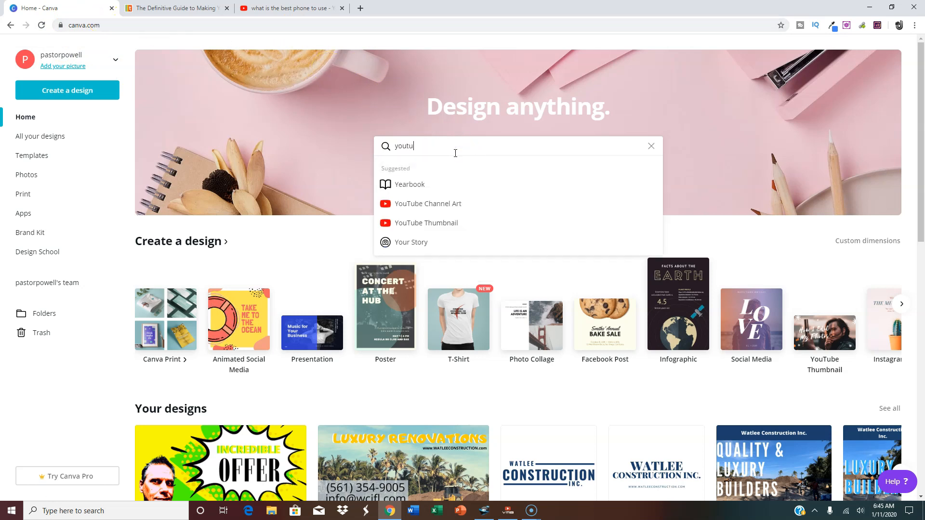
{"action": "left_click", "coordinate": [432, 206]}
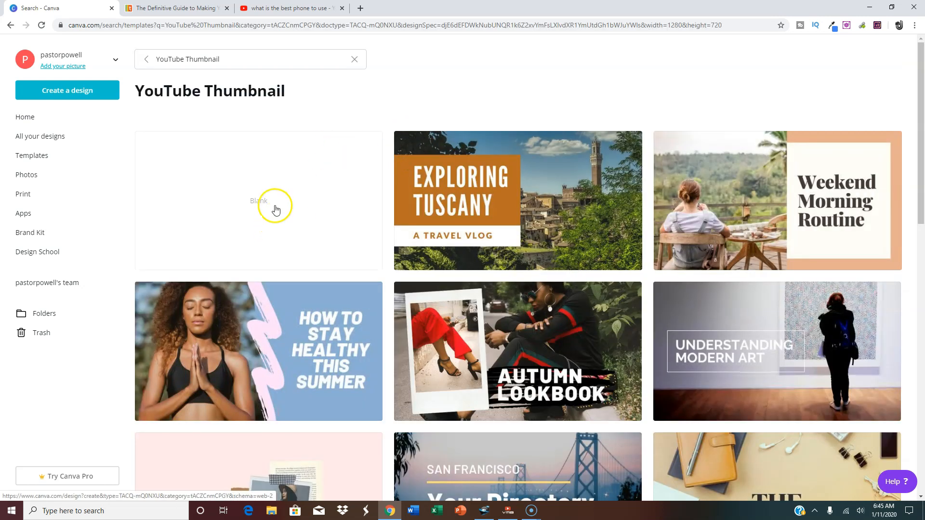
{"action": "left_click", "coordinate": [264, 207]}
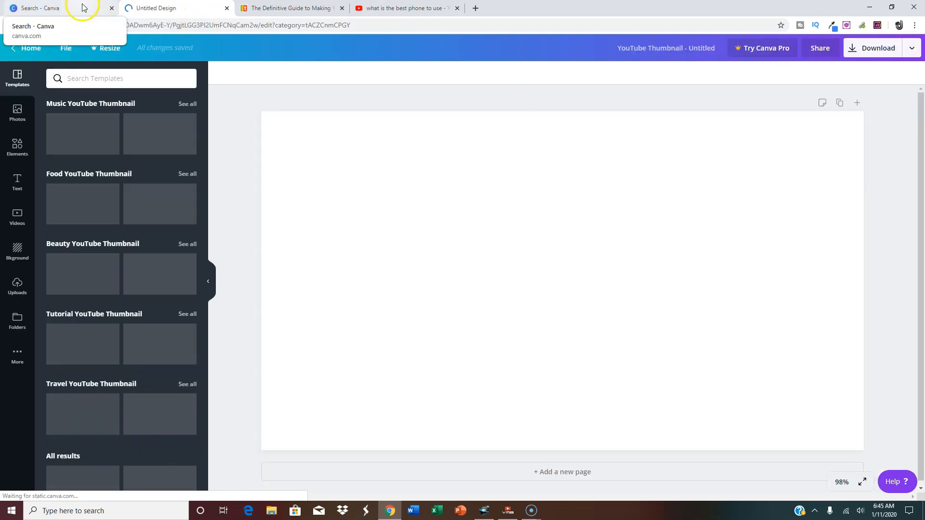
Return to the YouTube Thumbnail template results, browse them and open the Desert Safari template as a new design.
{"action": "left_click", "coordinate": [82, 8]}
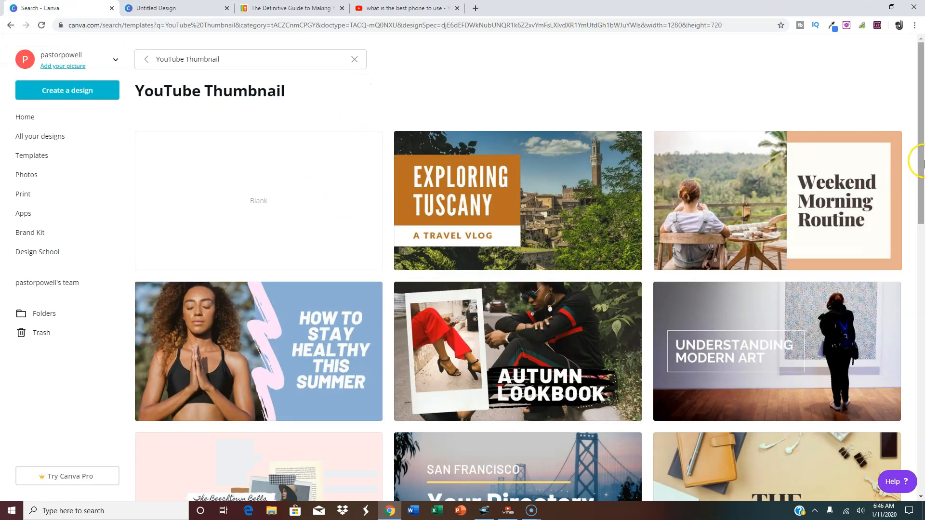
{"action": "scroll", "coordinate": [919, 97], "scroll_direction": "down", "scroll_amount": 3}
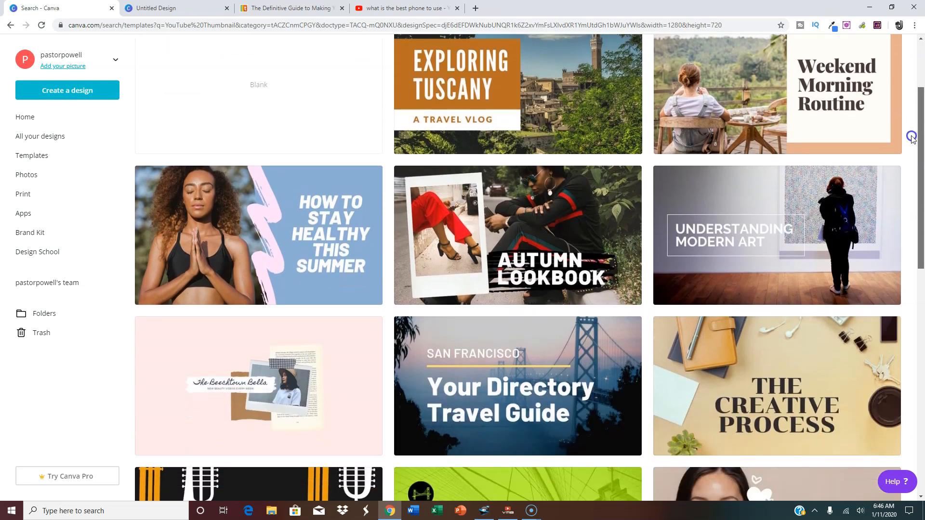
{"action": "scroll", "coordinate": [912, 137], "scroll_direction": "down", "scroll_amount": 12}
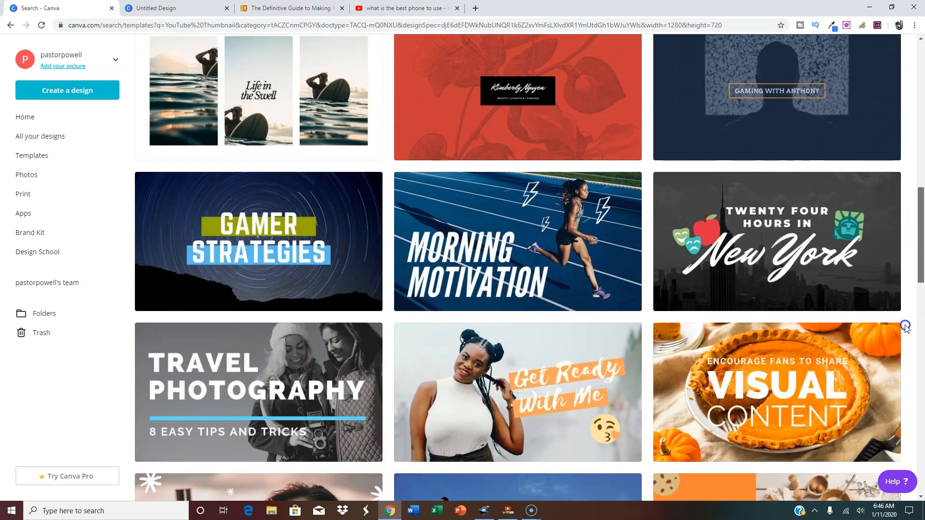
{"action": "scroll", "coordinate": [906, 327], "scroll_direction": "down", "scroll_amount": 7}
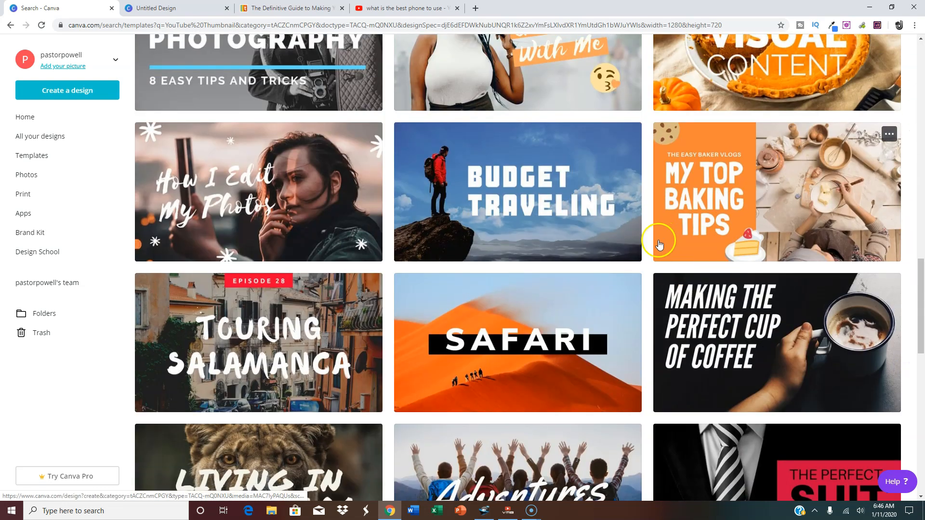
{"action": "scroll", "coordinate": [659, 244], "scroll_direction": "down", "scroll_amount": 3}
{"action": "left_click", "coordinate": [528, 199]}
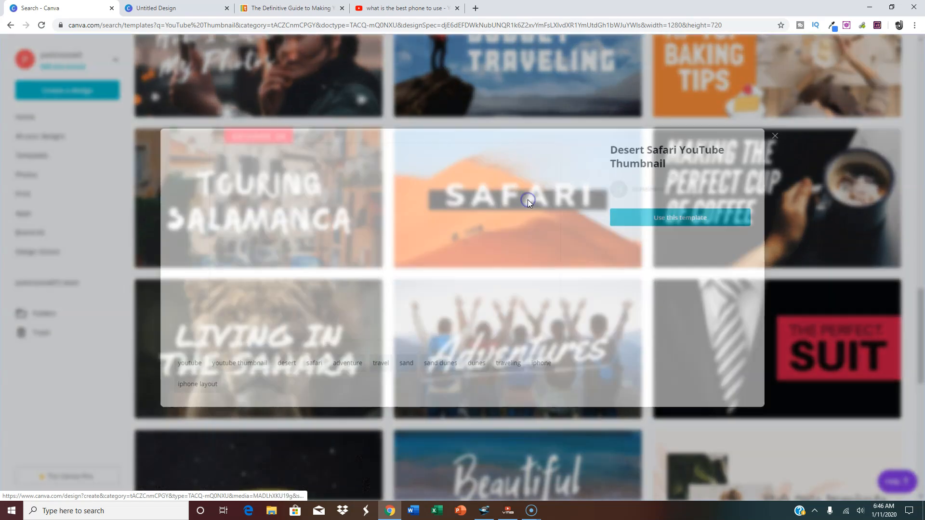
{"action": "left_click", "coordinate": [703, 212]}
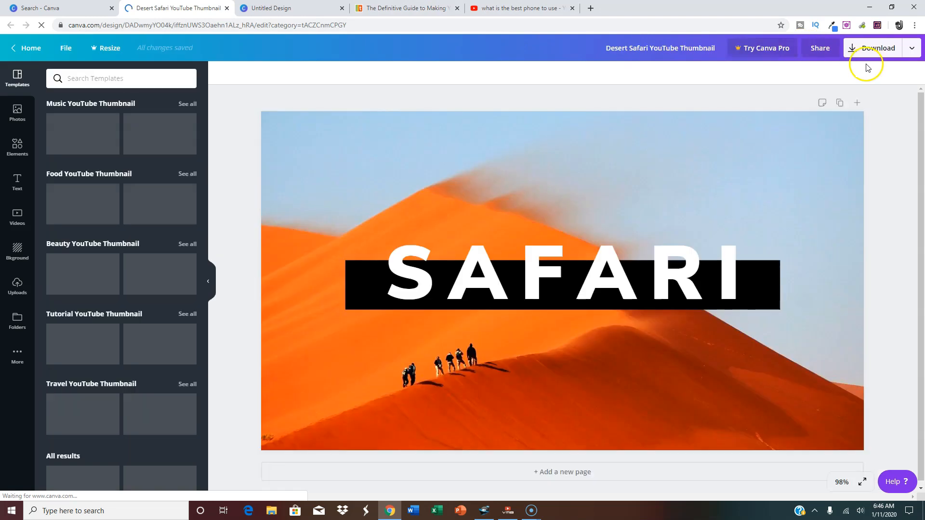
Try the Nipponfoodie food template and the How to Train Your Puppy template on the page, undoing a trial deletion of the puppy design.
{"action": "left_click", "coordinate": [540, 284]}
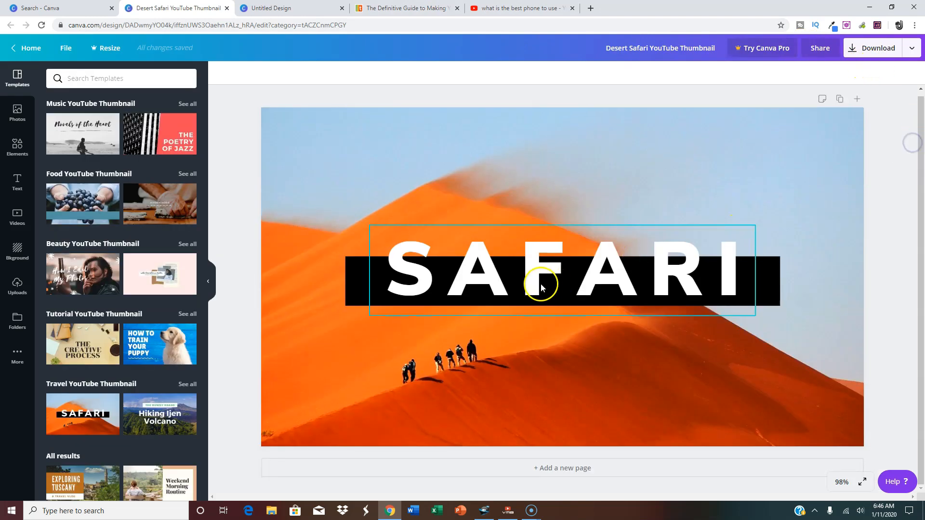
{"action": "left_click", "coordinate": [504, 384]}
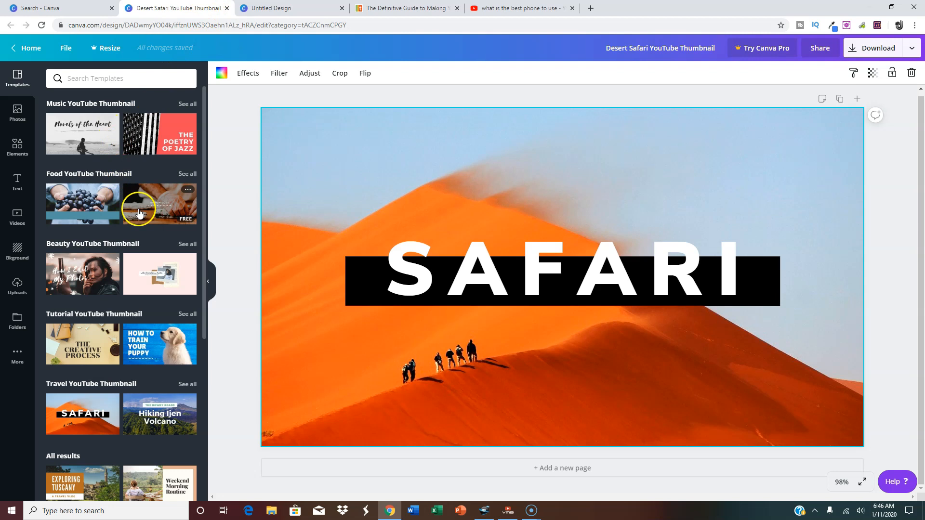
{"action": "left_click", "coordinate": [158, 212]}
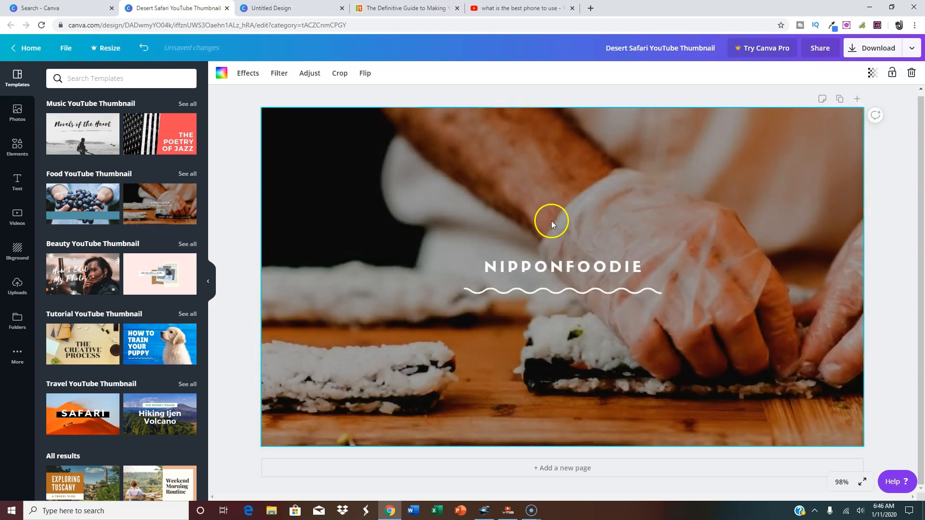
{"action": "left_click", "coordinate": [179, 334]}
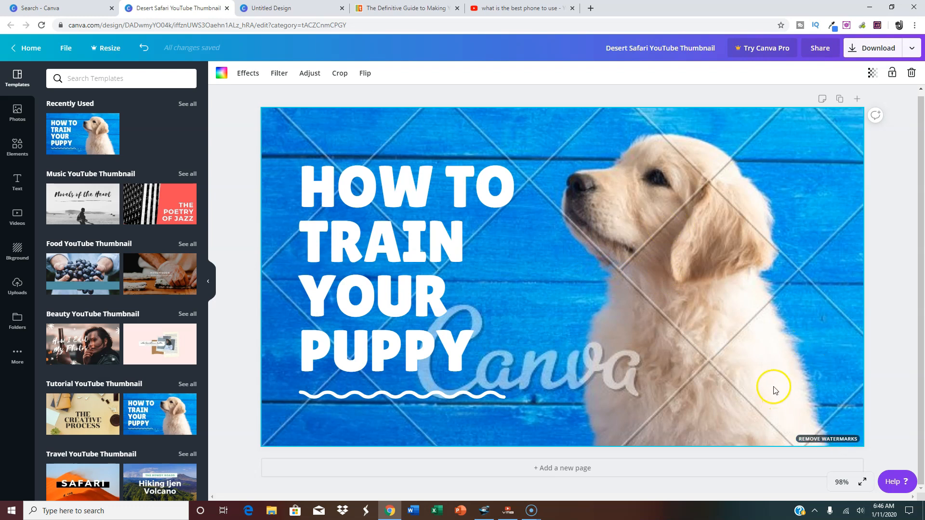
{"action": "key", "text": "Delete"}
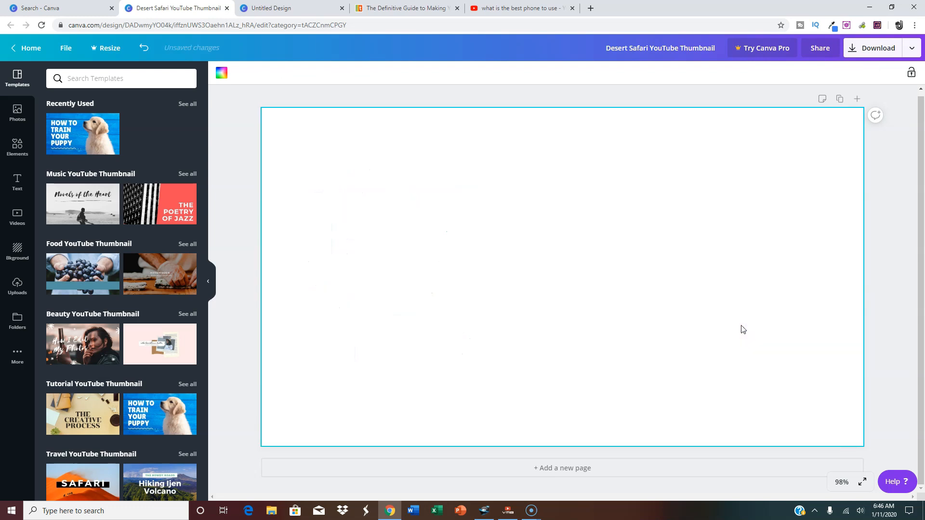
{"action": "left_click", "coordinate": [144, 47]}
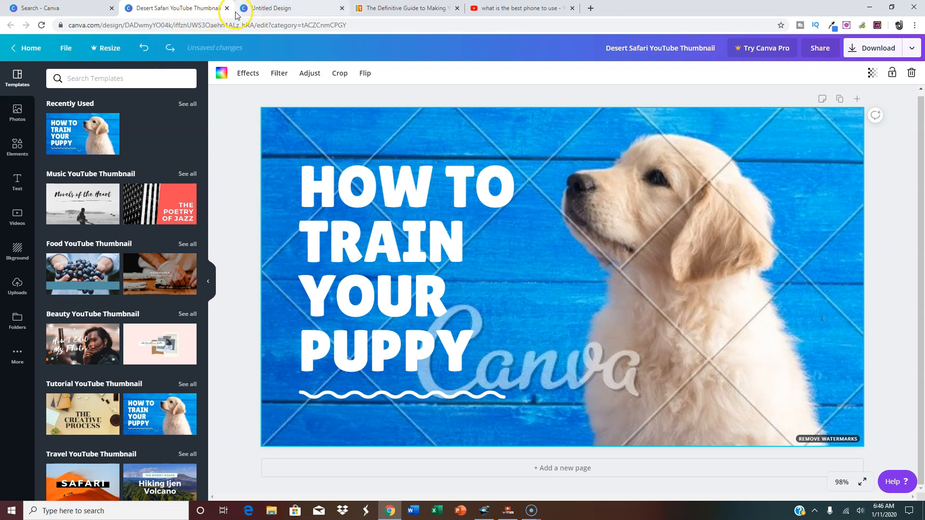
Close the template-based design and return to the blank untitled YouTube thumbnail.
{"action": "left_click", "coordinate": [227, 8]}
{"action": "left_click", "coordinate": [509, 79]}
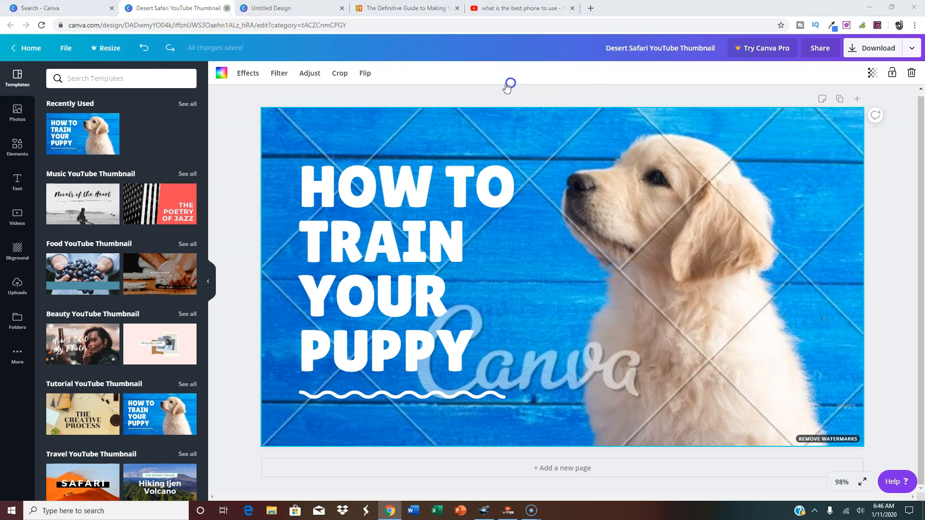
{"action": "left_click", "coordinate": [164, 6]}
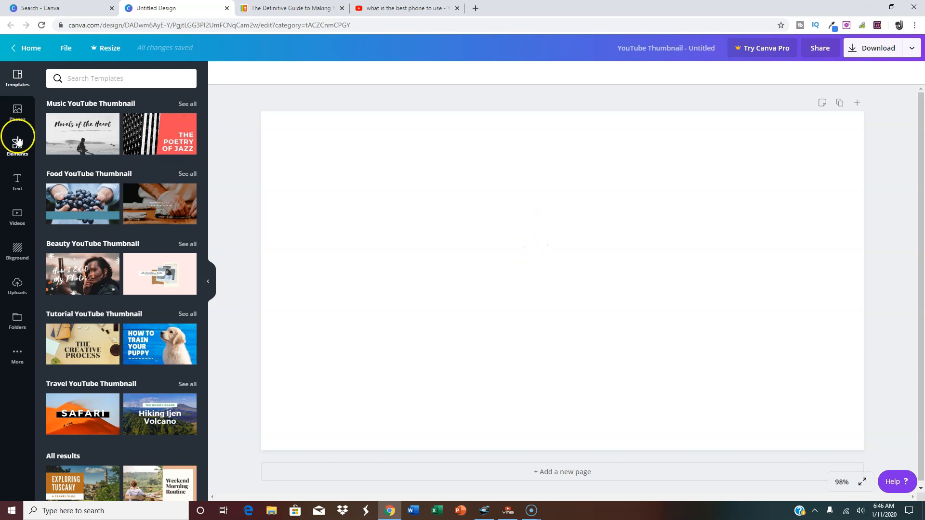
Fill the blank thumbnail's background with green and adjust it to the custom bright green #00ff30.
{"action": "left_click", "coordinate": [320, 159]}
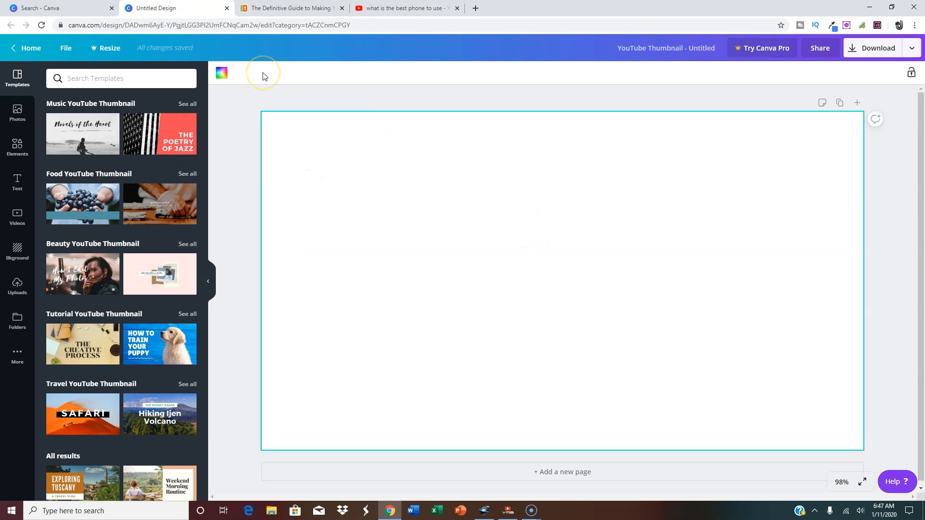
{"action": "left_click", "coordinate": [220, 72]}
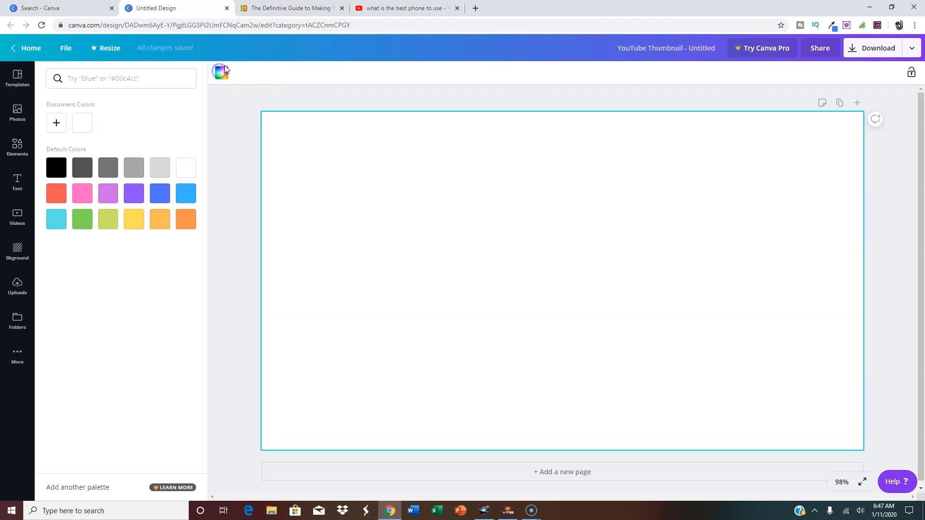
{"action": "left_click", "coordinate": [82, 221]}
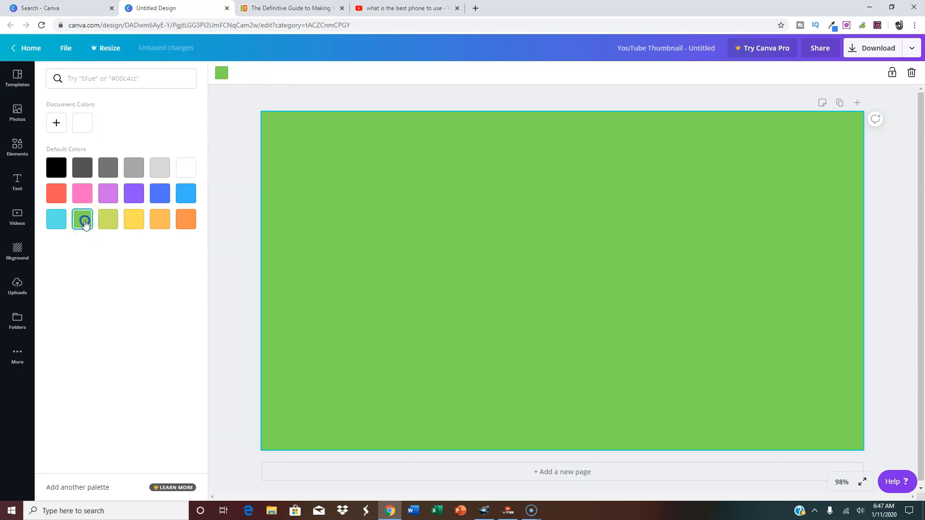
{"action": "left_click", "coordinate": [54, 123]}
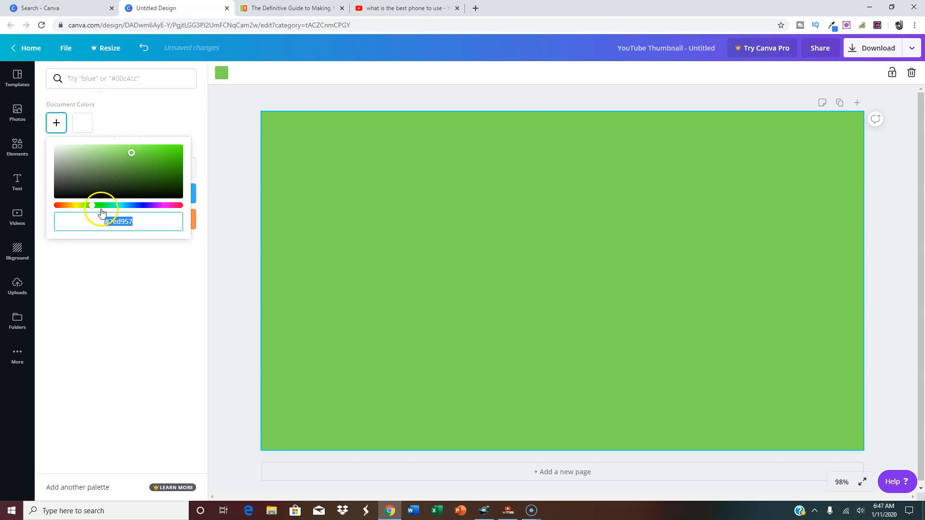
{"action": "left_click_drag", "start_coordinate": [93, 209], "coordinate": [97, 208]}
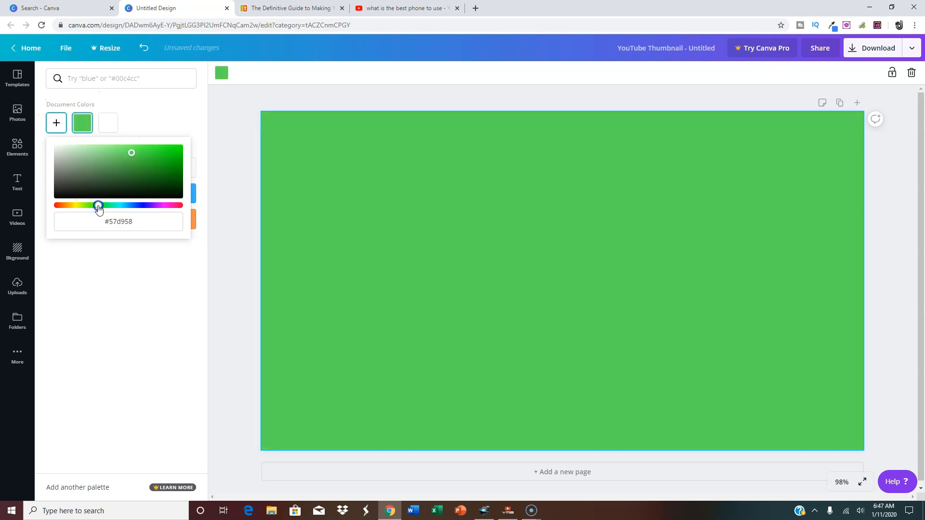
{"action": "left_click_drag", "start_coordinate": [131, 153], "coordinate": [171, 147]}
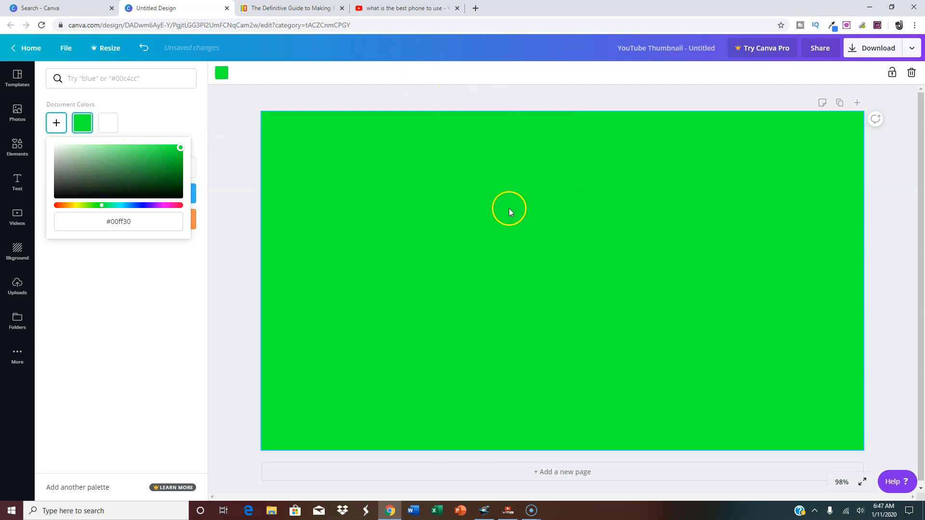
Look over the categories in the elements library, dismissing the donation notice.
{"action": "left_click", "coordinate": [240, 177]}
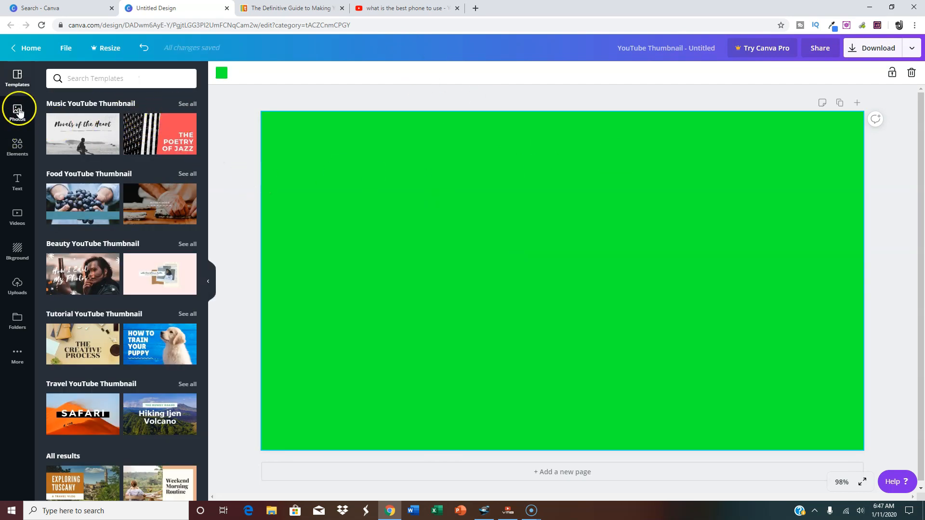
{"action": "left_click", "coordinate": [17, 146]}
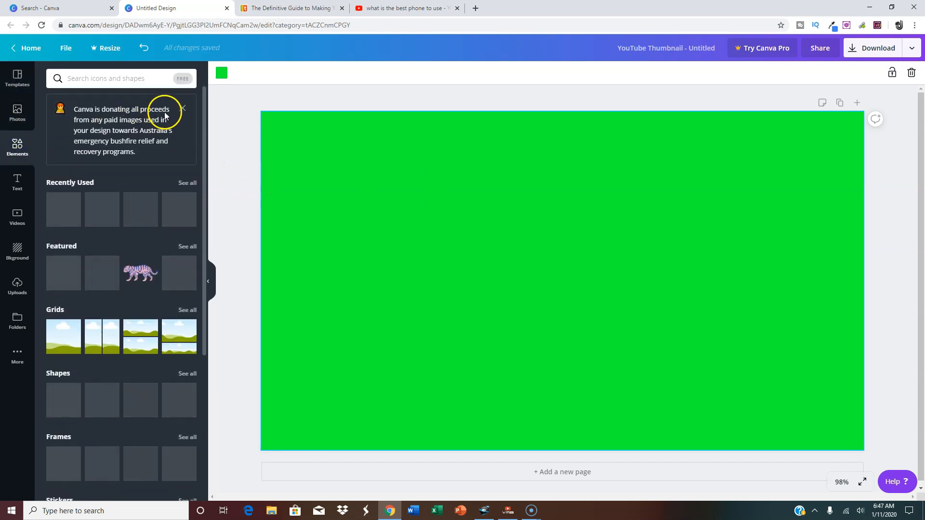
{"action": "left_click", "coordinate": [182, 108]}
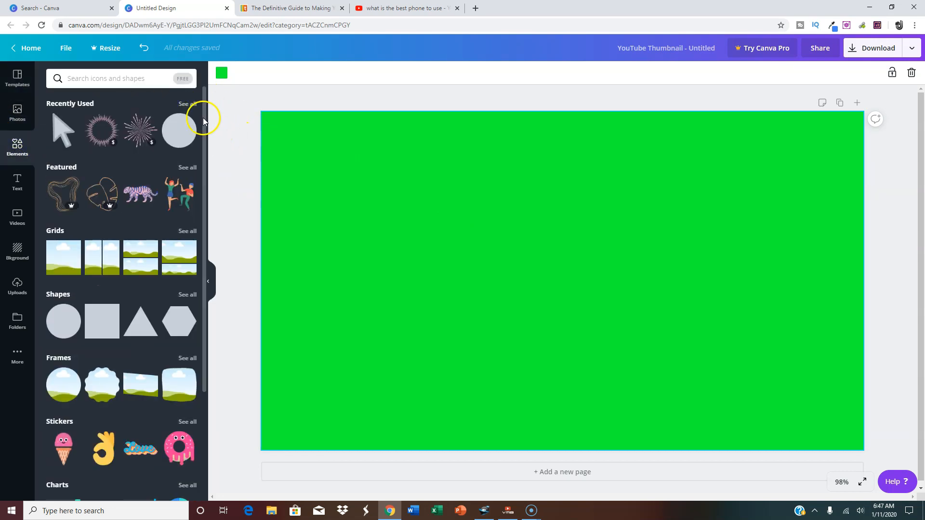
{"action": "scroll", "coordinate": [113, 199], "scroll_direction": "down", "scroll_amount": 1}
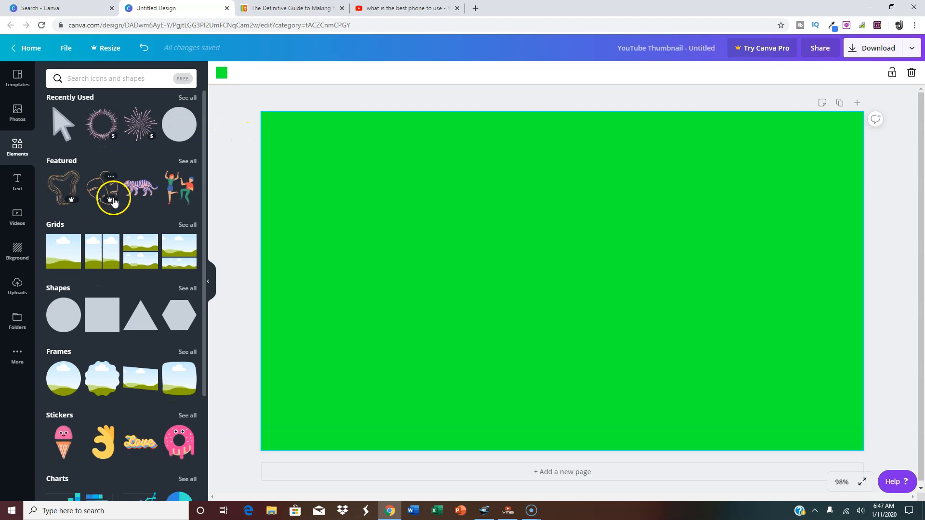
{"action": "scroll", "coordinate": [113, 201], "scroll_direction": "down", "scroll_amount": 10}
{"action": "scroll", "coordinate": [111, 207], "scroll_direction": "up", "scroll_amount": 10}
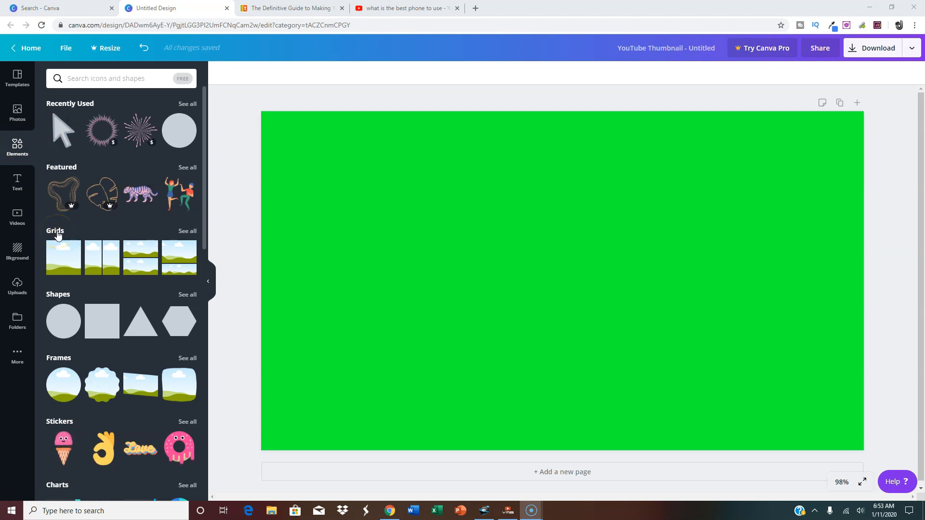
Examine the full collection of grid layouts and its related search terms, and return to the elements overview.
{"action": "left_click", "coordinate": [192, 233]}
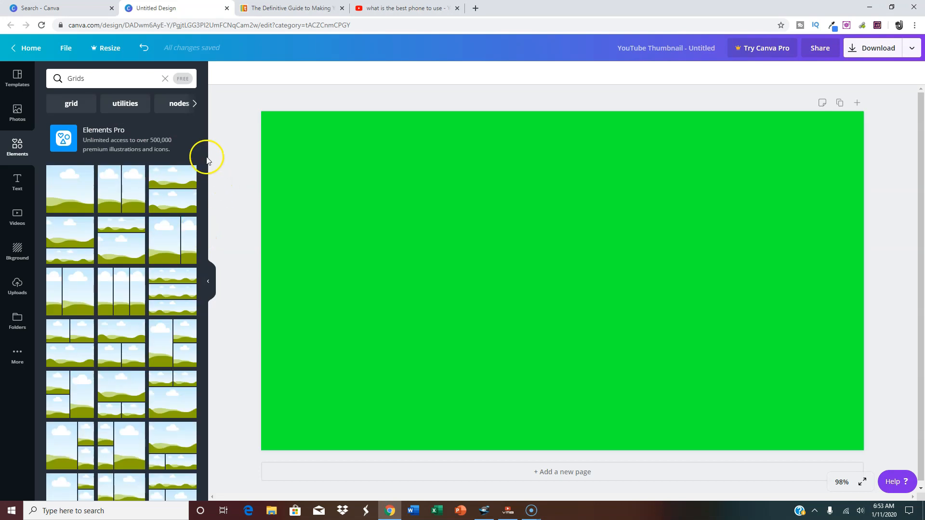
{"action": "left_click_drag", "start_coordinate": [203, 157], "coordinate": [200, 435]}
{"action": "scroll", "coordinate": [200, 435], "scroll_direction": "down", "scroll_amount": 20}
{"action": "scroll", "coordinate": [183, 426], "scroll_direction": "down", "scroll_amount": 10}
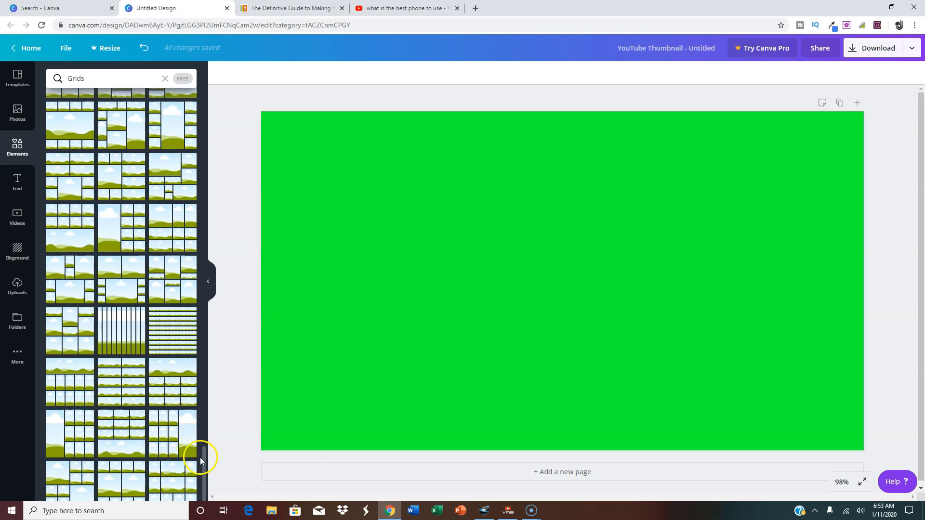
{"action": "scroll", "coordinate": [155, 401], "scroll_direction": "up", "scroll_amount": 20}
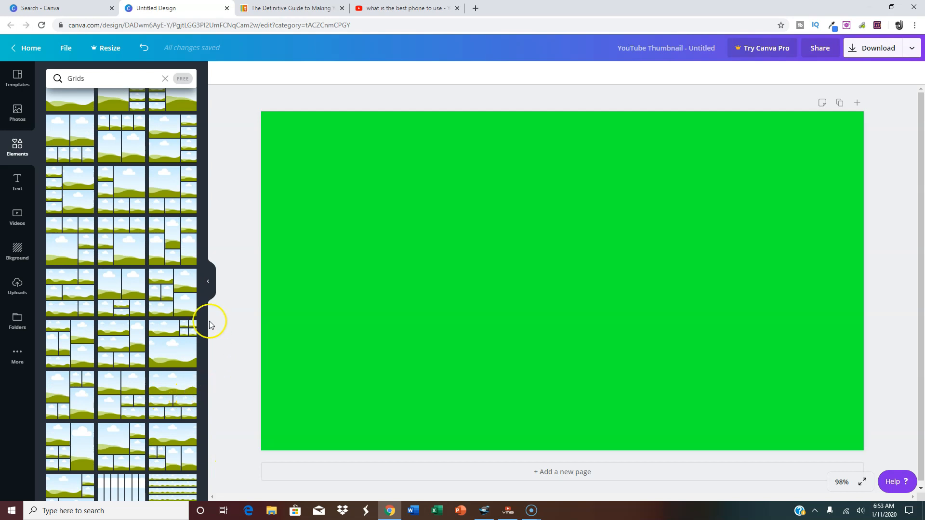
{"action": "left_click_drag", "start_coordinate": [204, 300], "coordinate": [208, 112]}
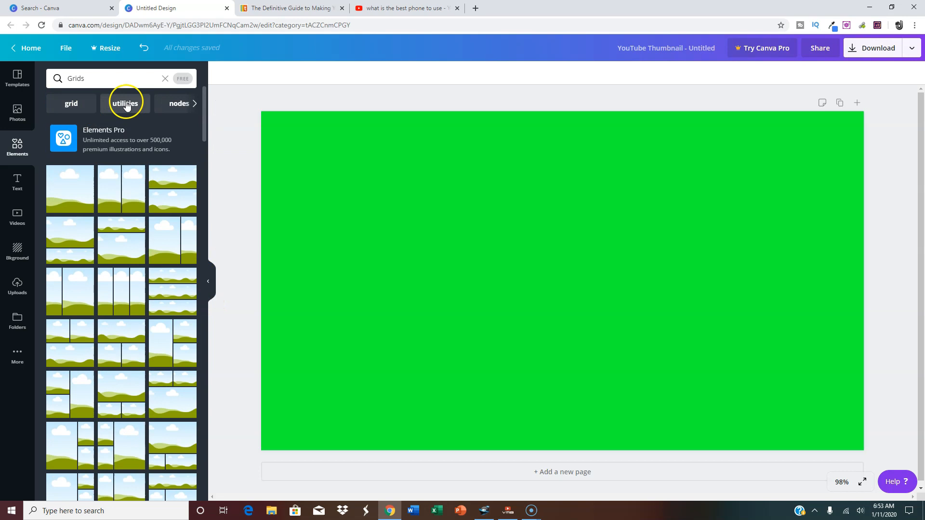
{"action": "left_click", "coordinate": [195, 103]}
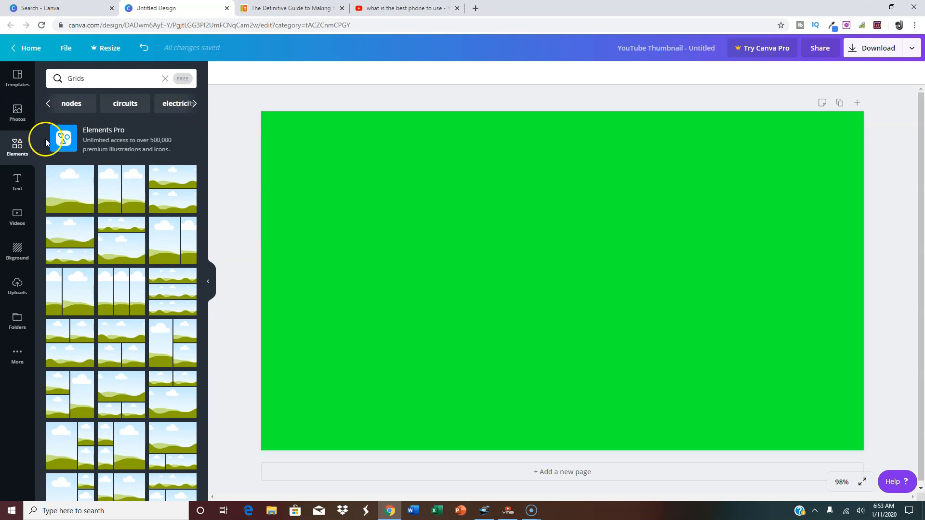
{"action": "left_click", "coordinate": [48, 104]}
{"action": "left_click", "coordinate": [81, 77]}
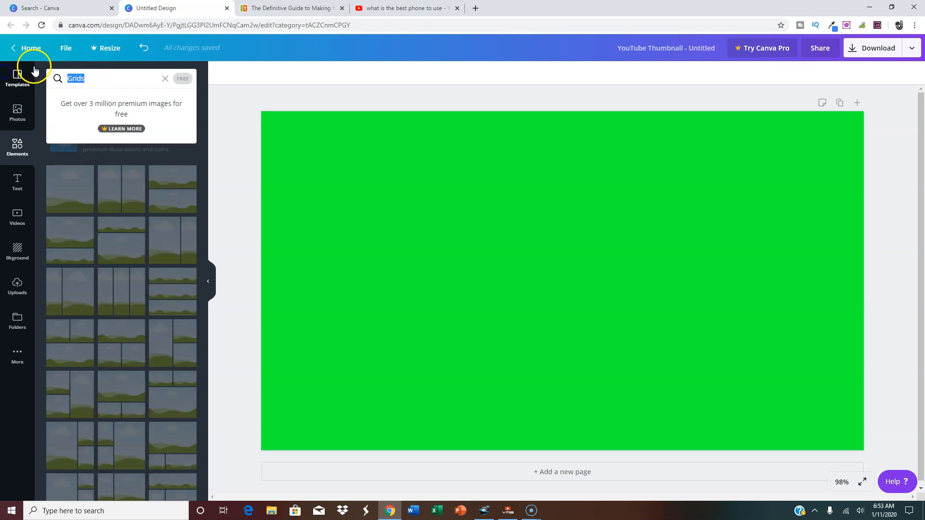
{"action": "key", "text": "BackSpace"}
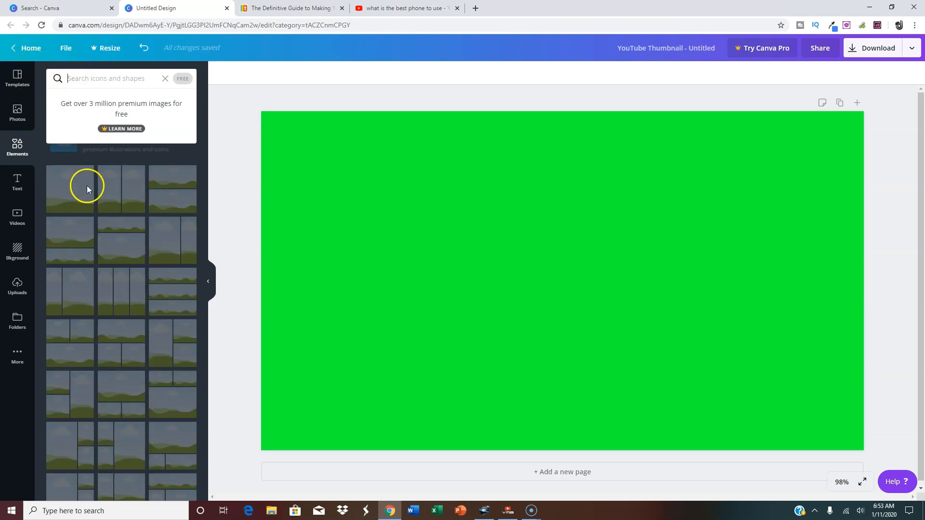
{"action": "left_click", "coordinate": [201, 154]}
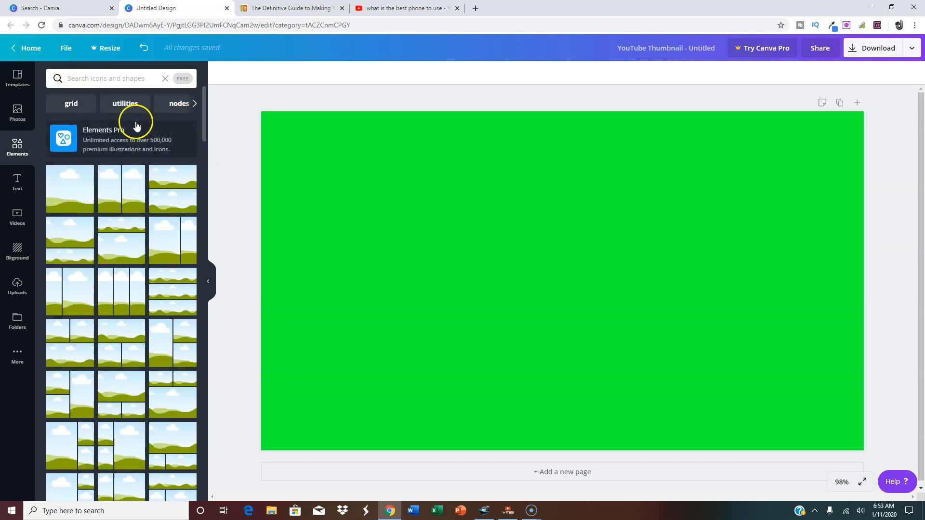
{"action": "left_click", "coordinate": [7, 154]}
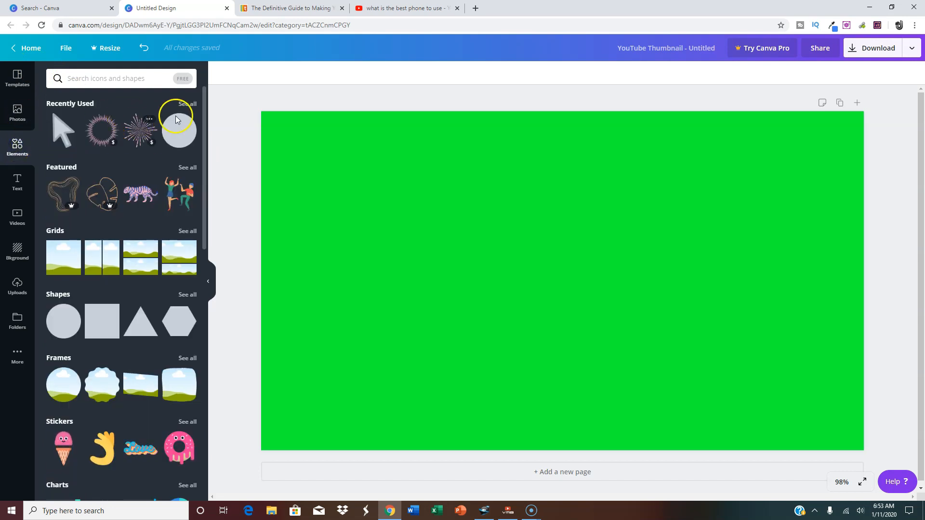
Add the slanted brushstroke frame from the recently used elements to the thumbnail and view its keywords.
{"action": "left_click", "coordinate": [187, 104]}
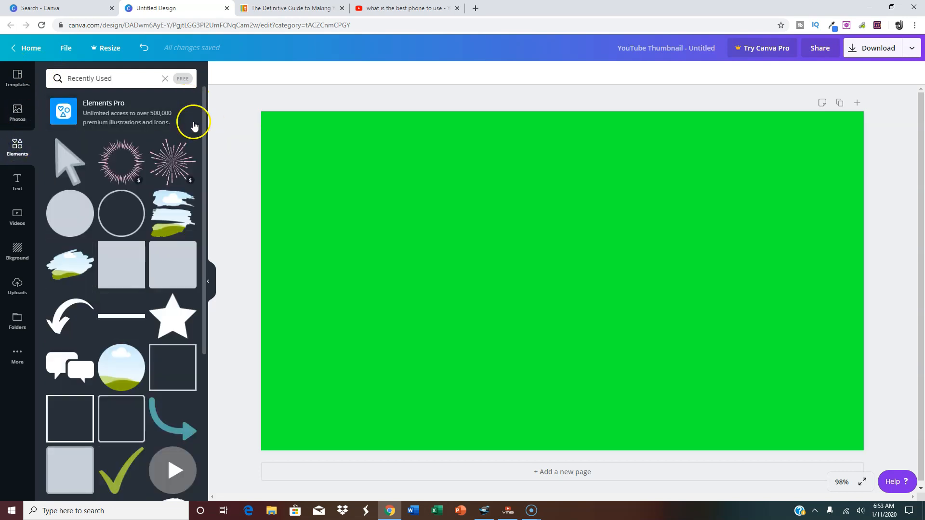
{"action": "left_click", "coordinate": [71, 266]}
{"action": "left_click", "coordinate": [572, 259]}
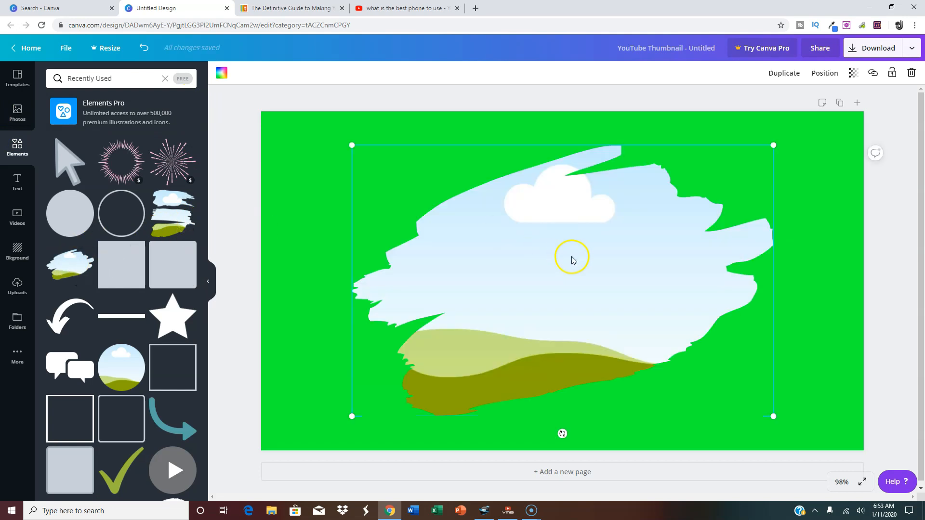
{"action": "mouse_move", "coordinate": [74, 281]}
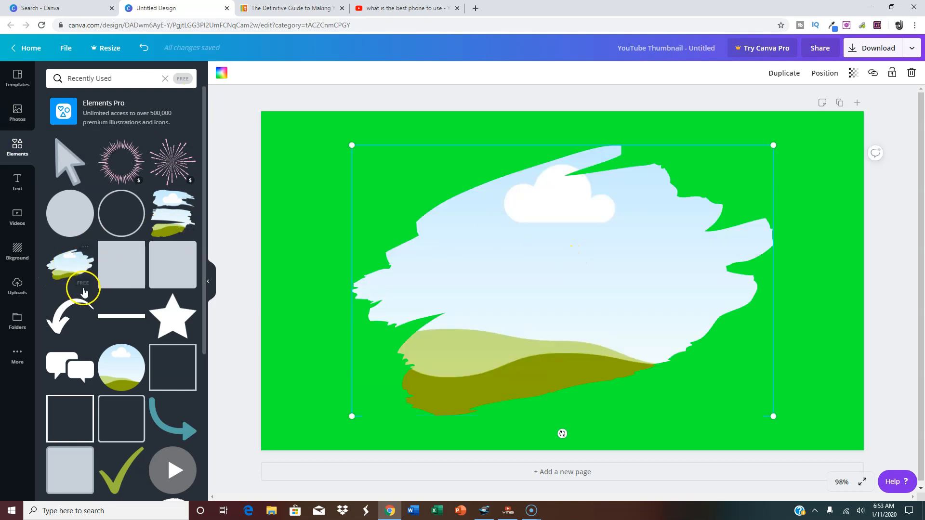
{"action": "left_click", "coordinate": [85, 248]}
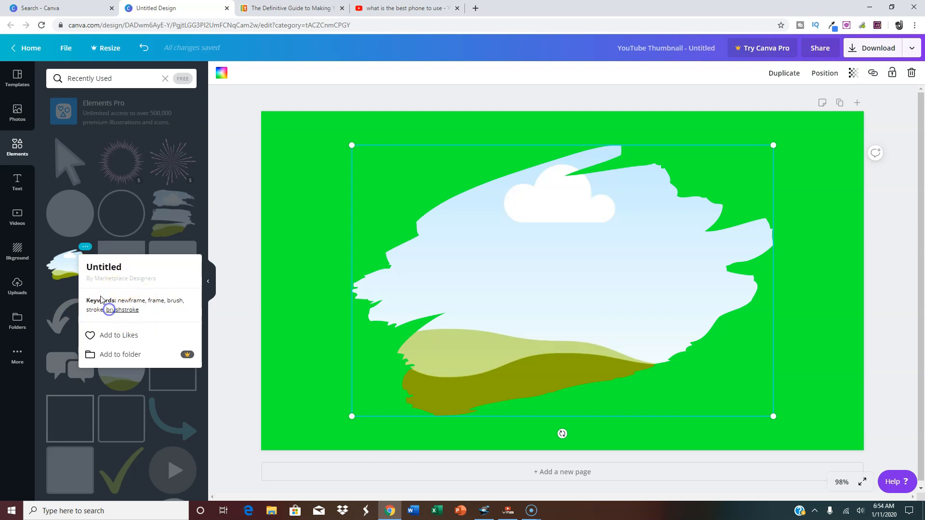
Search the elements library for brushstroke and browse the results.
{"action": "left_click", "coordinate": [69, 72]}
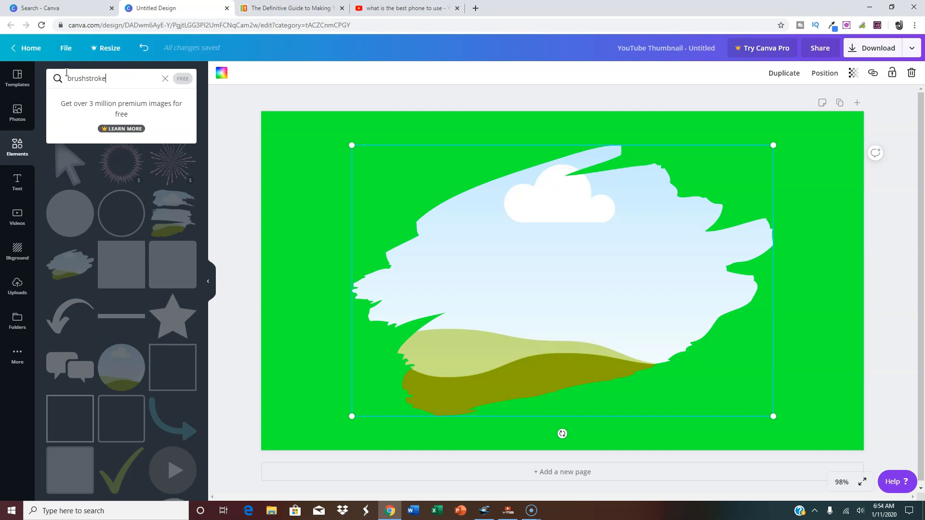
{"action": "type", "text": "brushstroke"}
{"action": "key", "text": "Return"}
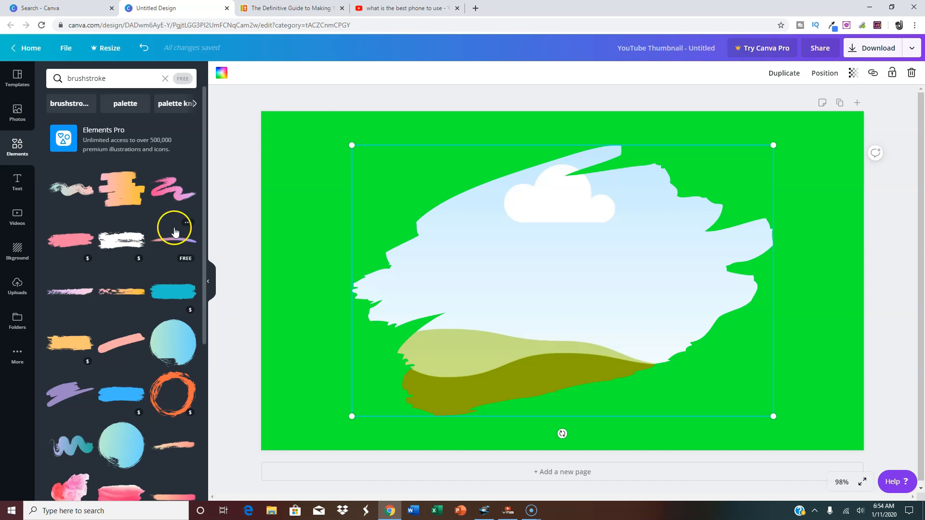
{"action": "scroll", "coordinate": [165, 239], "scroll_direction": "down", "scroll_amount": 5}
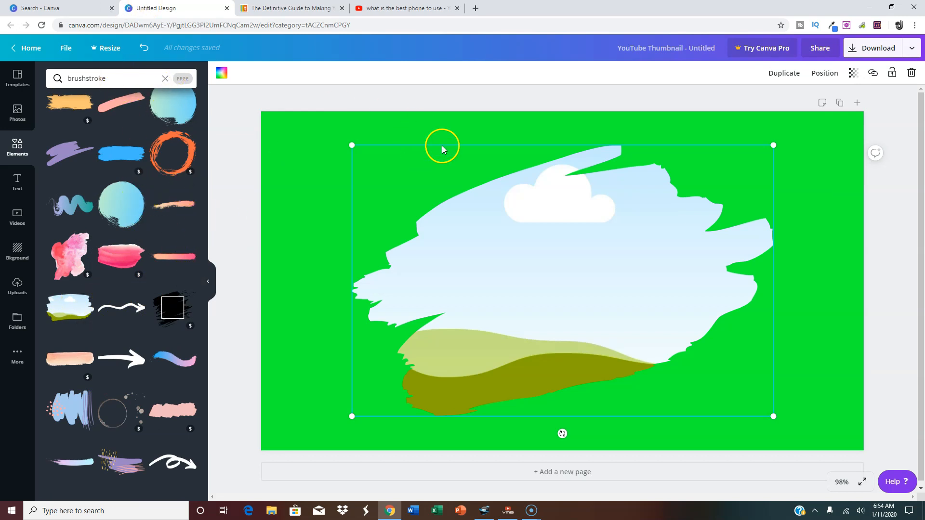
Replace the slanted brush frame with the wider brushstroke frame from the results, placed towards the right of the thumbnail.
{"action": "left_click_drag", "start_coordinate": [562, 260], "coordinate": [654, 246]}
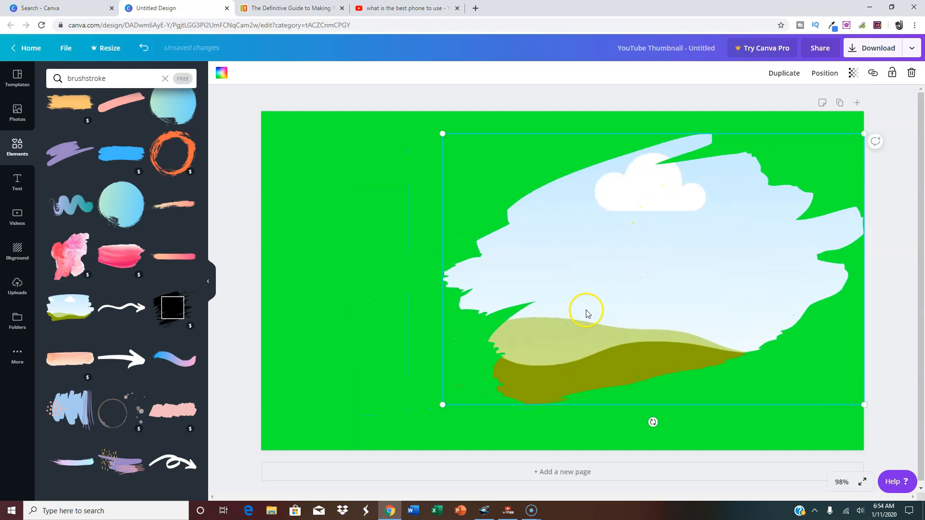
{"action": "key", "text": "Delete"}
{"action": "left_click", "coordinate": [72, 310]}
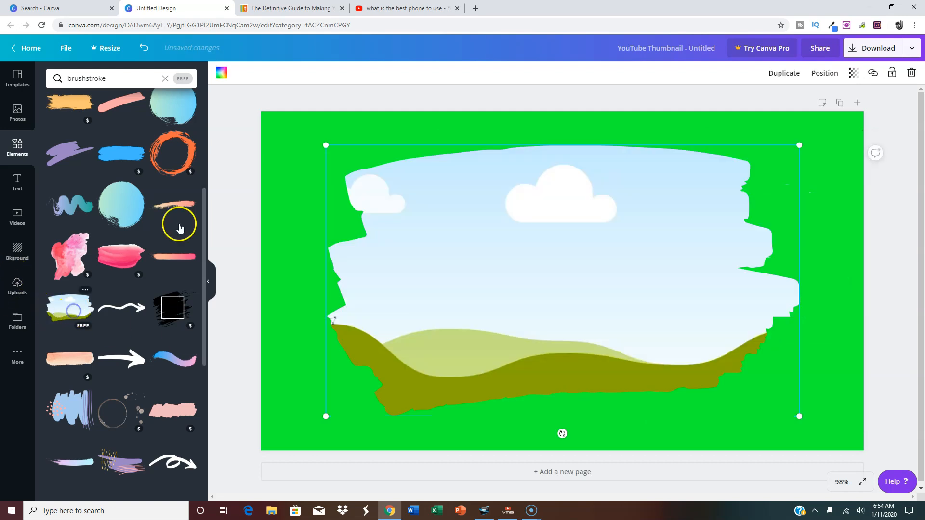
{"action": "mouse_move", "coordinate": [567, 213]}
{"action": "left_mouse_down"}
{"action": "mouse_move", "coordinate": [659, 188]}
{"action": "mouse_move", "coordinate": [605, 200]}
{"action": "mouse_move", "coordinate": [617, 199]}
{"action": "left_mouse_up"}
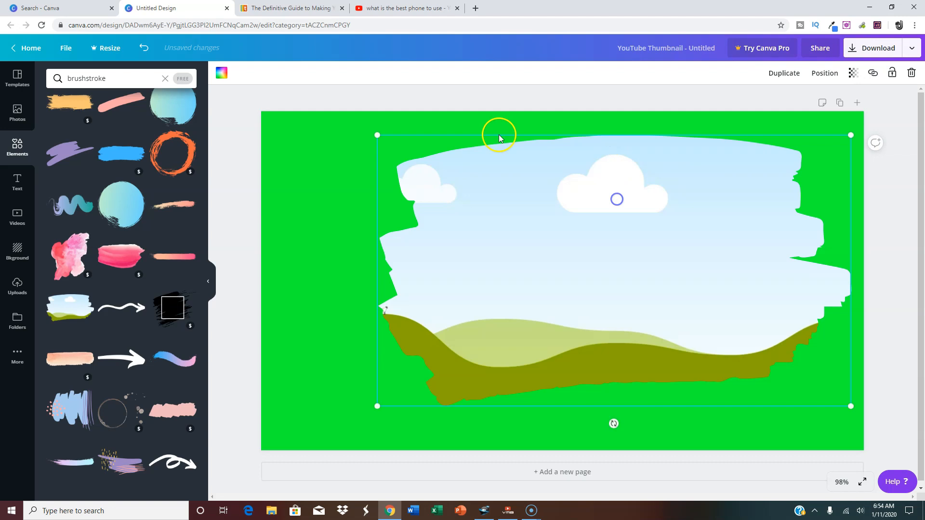
Recolour the brushstroke frame to a bright, saturated custom yellow and move it slightly lower on the thumbnail.
{"action": "left_click", "coordinate": [225, 76]}
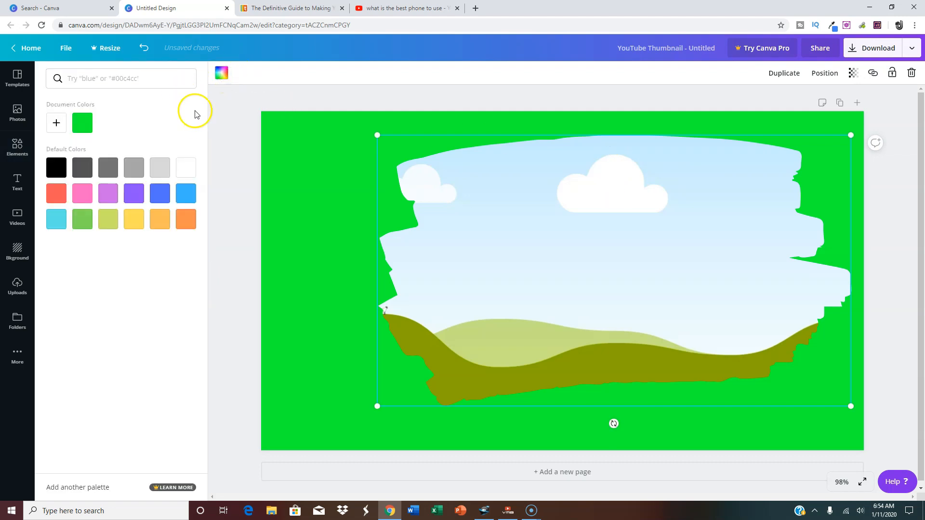
{"action": "left_click", "coordinate": [139, 222]}
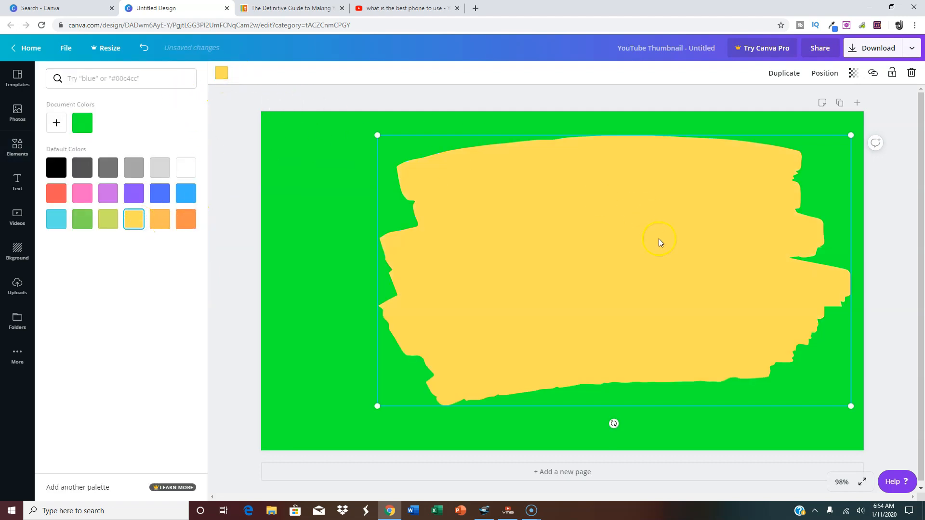
{"action": "left_click", "coordinate": [56, 123]}
{"action": "left_click", "coordinate": [75, 206]}
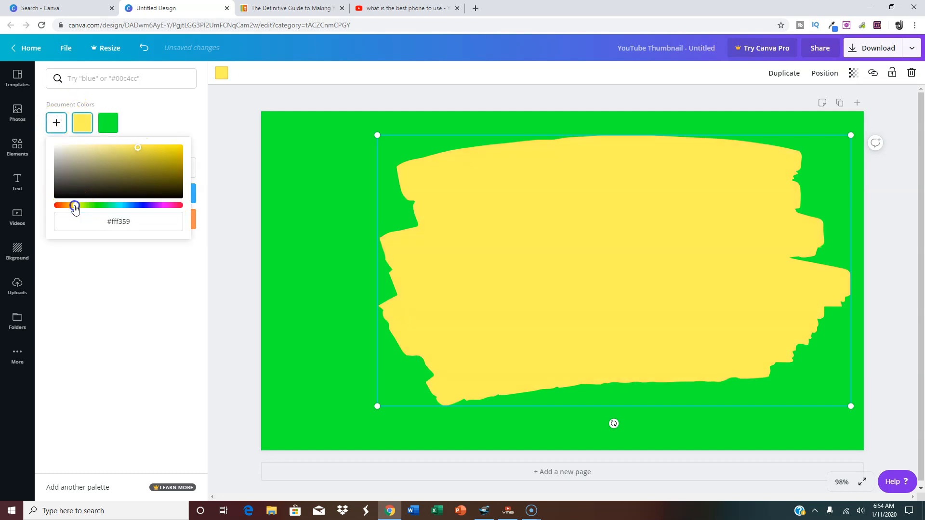
{"action": "mouse_move", "coordinate": [167, 158]}
{"action": "left_mouse_down"}
{"action": "mouse_move", "coordinate": [141, 150]}
{"action": "mouse_move", "coordinate": [160, 144]}
{"action": "mouse_move", "coordinate": [147, 153]}
{"action": "mouse_move", "coordinate": [121, 129]}
{"action": "mouse_move", "coordinate": [141, 124]}
{"action": "left_mouse_up"}
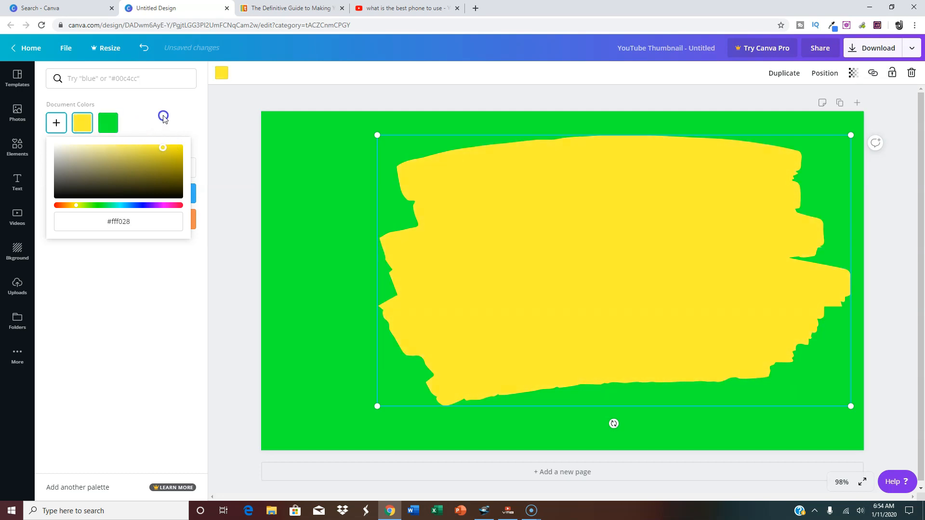
{"action": "left_click", "coordinate": [233, 250]}
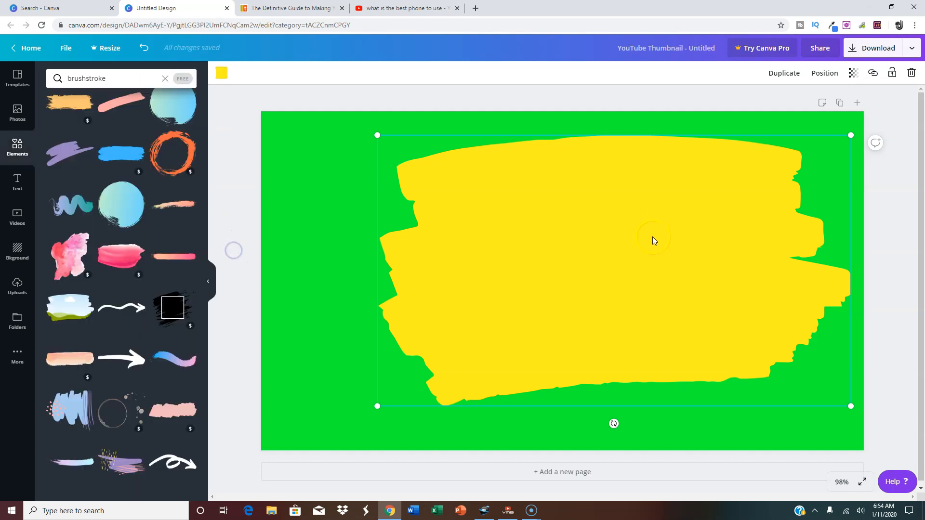
{"action": "left_click_drag", "start_coordinate": [655, 238], "coordinate": [653, 256]}
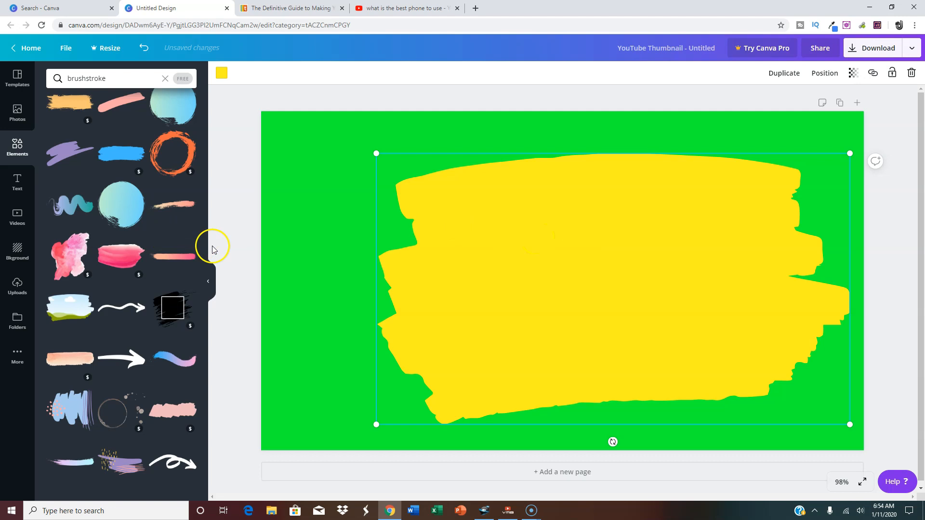
Add the uploaded cutout of the surprised woman in glasses to the thumbnail, undoing its placement inside the brushstroke frame.
{"action": "left_click", "coordinate": [21, 285]}
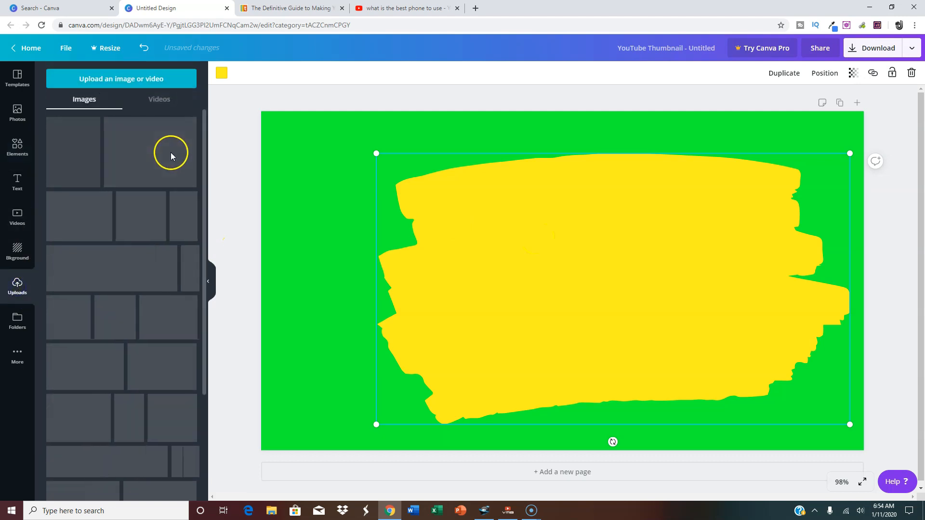
{"action": "left_click_drag", "start_coordinate": [201, 123], "coordinate": [205, 357]}
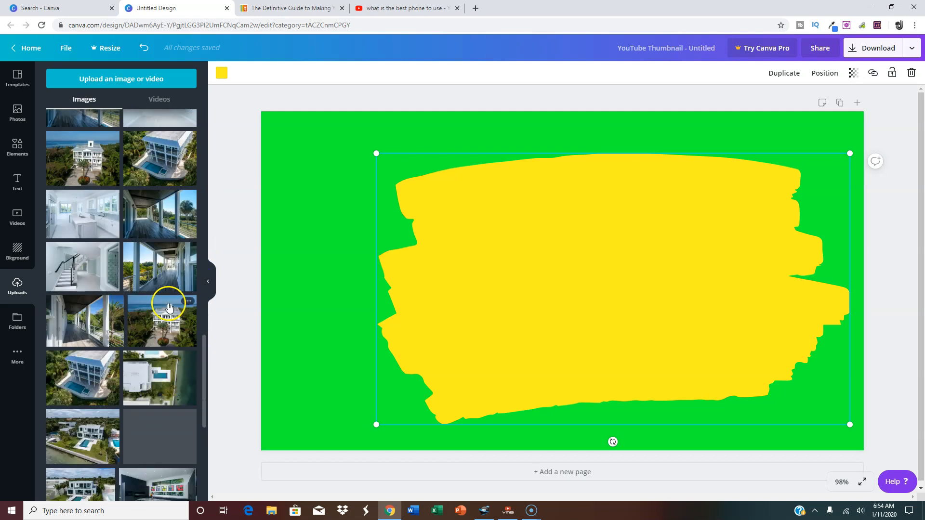
{"action": "left_click", "coordinate": [154, 178]}
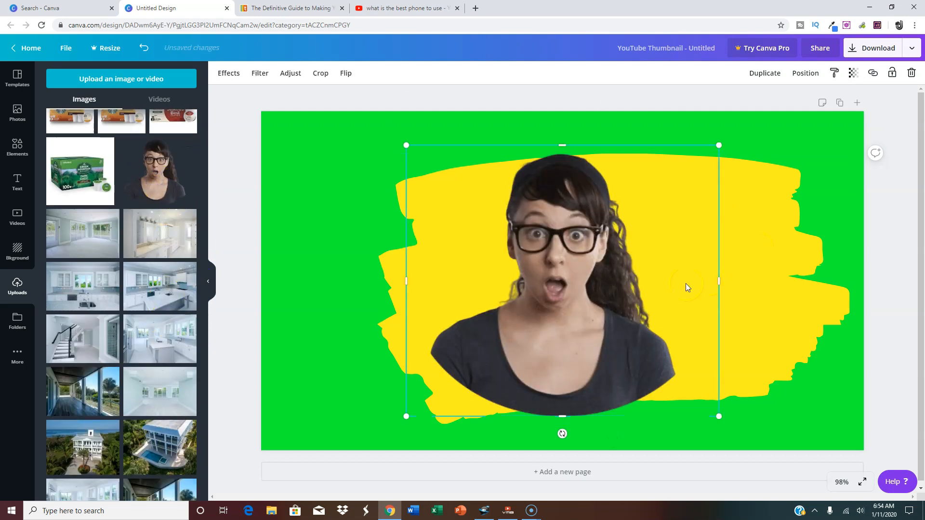
{"action": "left_click_drag", "start_coordinate": [595, 293], "coordinate": [597, 296]}
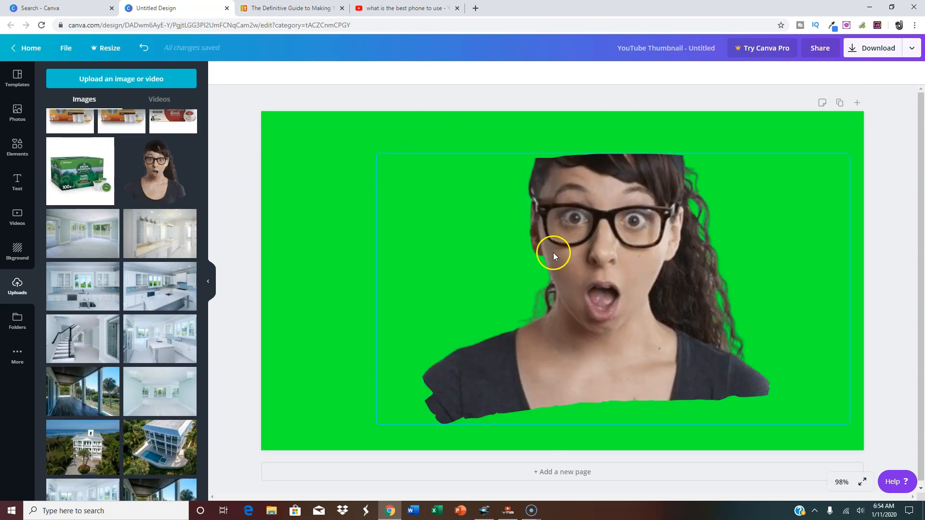
{"action": "left_click", "coordinate": [144, 48]}
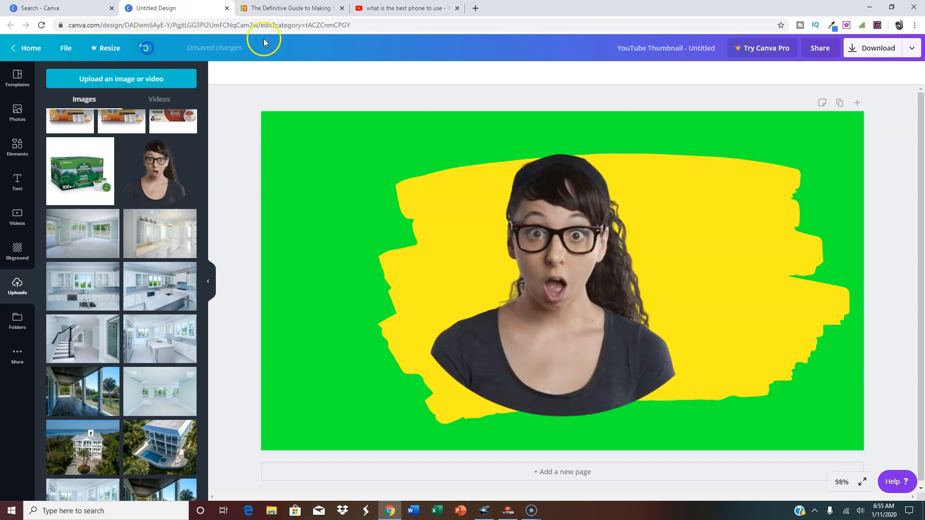
Undo the woman cutout's drop into the brushstroke frame and move the cutout to the thumbnail's left edge.
{"action": "mouse_move", "coordinate": [565, 270]}
{"action": "left_mouse_down"}
{"action": "mouse_move", "coordinate": [351, 248]}
{"action": "mouse_move", "coordinate": [351, 213]}
{"action": "mouse_move", "coordinate": [571, 263]}
{"action": "left_mouse_up"}
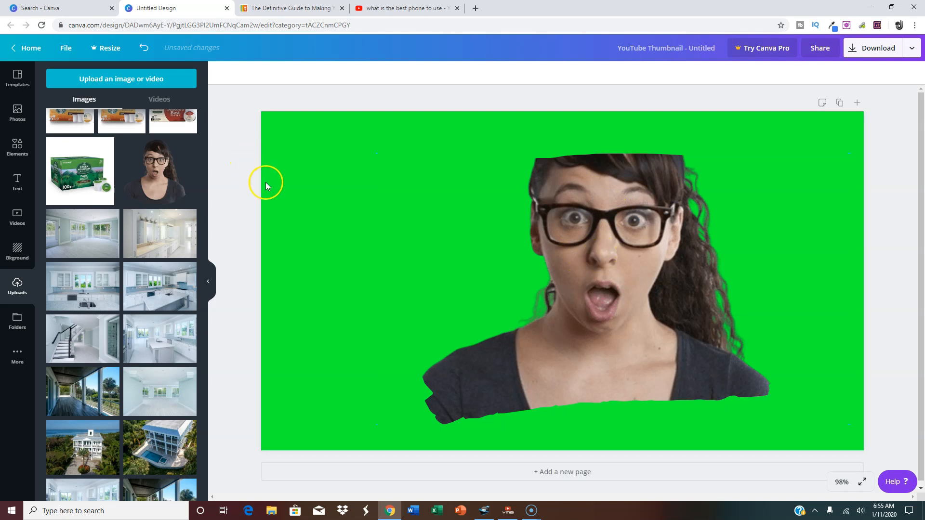
{"action": "left_click", "coordinate": [144, 47]}
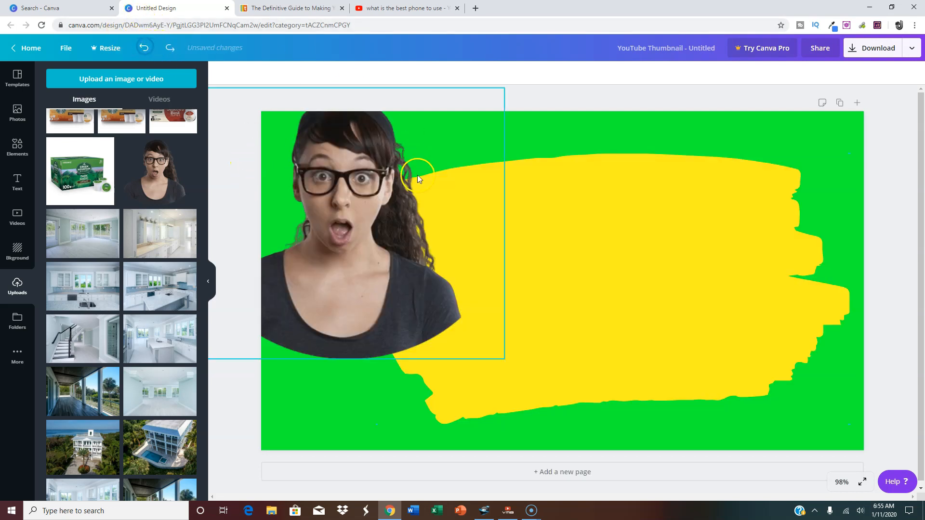
{"action": "left_click_drag", "start_coordinate": [349, 185], "coordinate": [296, 176]}
Duplicate the yellow brushstroke frame and fill the copy with the surprised-woman cutout, overlapping the original brushstroke.
{"action": "left_click", "coordinate": [731, 249]}
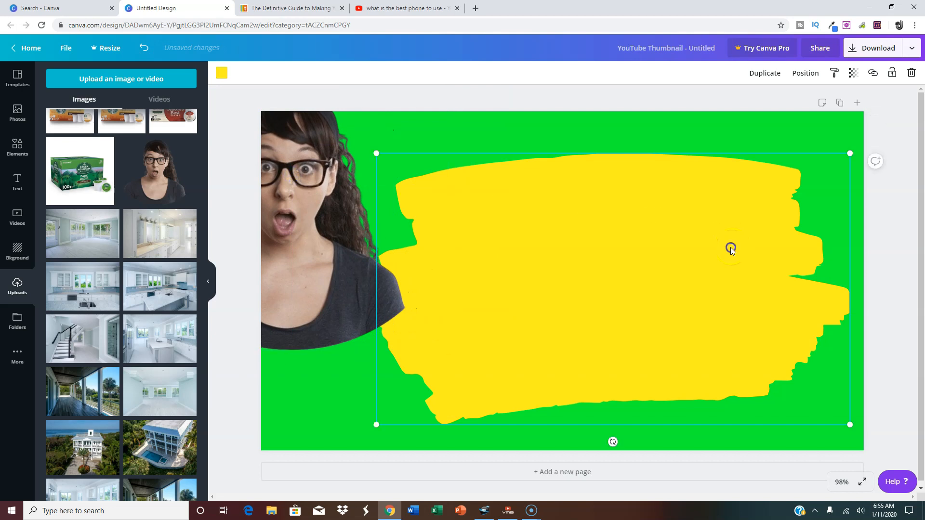
{"action": "left_click", "coordinate": [765, 73]}
{"action": "mouse_move", "coordinate": [663, 244]}
{"action": "left_mouse_down"}
{"action": "mouse_move", "coordinate": [702, 240]}
{"action": "mouse_move", "coordinate": [708, 210]}
{"action": "mouse_move", "coordinate": [688, 195]}
{"action": "left_mouse_up"}
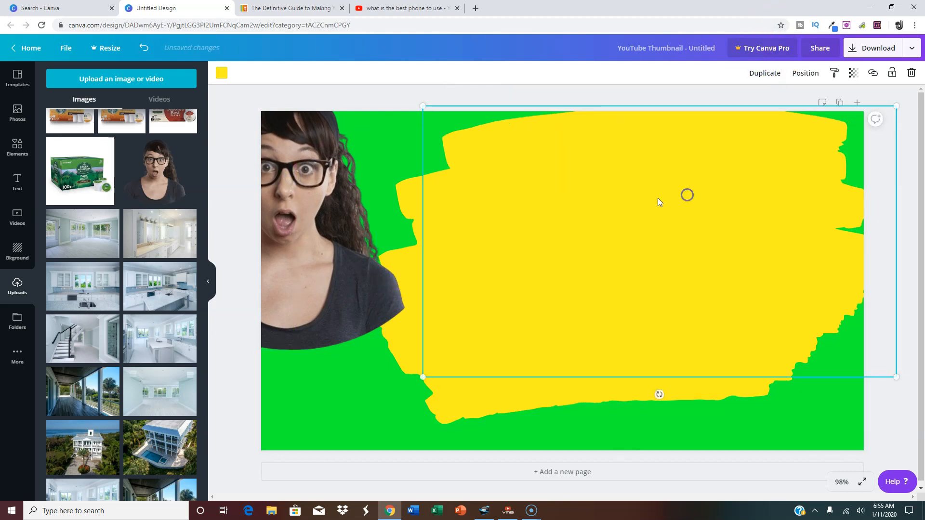
{"action": "left_click", "coordinate": [303, 203]}
{"action": "mouse_move", "coordinate": [302, 203]}
{"action": "left_mouse_down"}
{"action": "mouse_move", "coordinate": [530, 202]}
{"action": "mouse_move", "coordinate": [647, 226]}
{"action": "mouse_move", "coordinate": [696, 251]}
{"action": "mouse_move", "coordinate": [631, 264]}
{"action": "mouse_move", "coordinate": [638, 259]}
{"action": "left_mouse_up"}
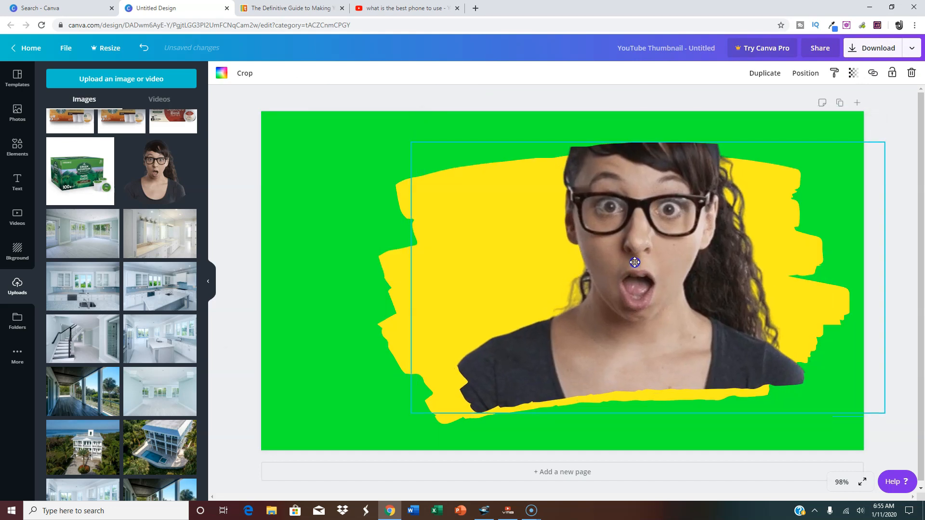
Enlarge the yellow brushstroke towards the upper left, then reposition and enlarge the woman-filled frame over it.
{"action": "left_click", "coordinate": [390, 287]}
{"action": "left_click_drag", "start_coordinate": [374, 142], "coordinate": [323, 98]}
{"action": "left_click_drag", "start_coordinate": [656, 280], "coordinate": [667, 267]}
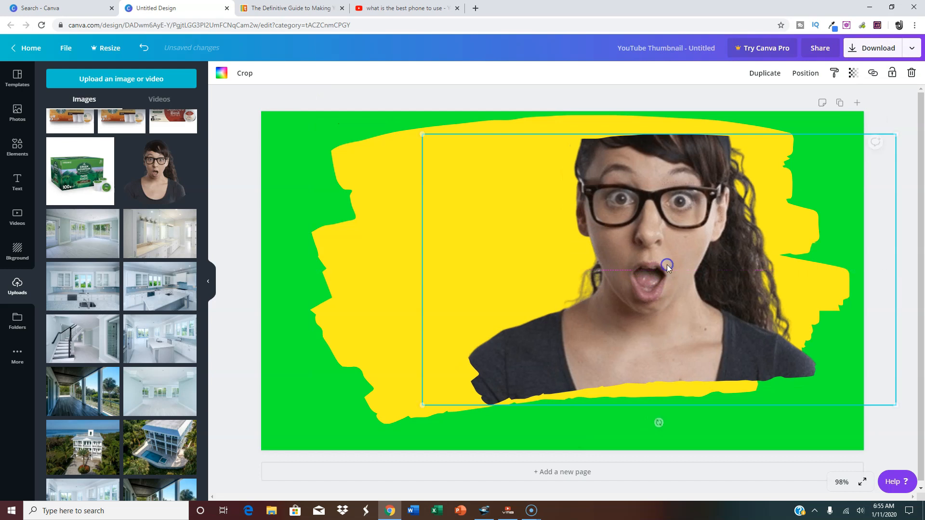
{"action": "left_click_drag", "start_coordinate": [424, 405], "coordinate": [303, 470]}
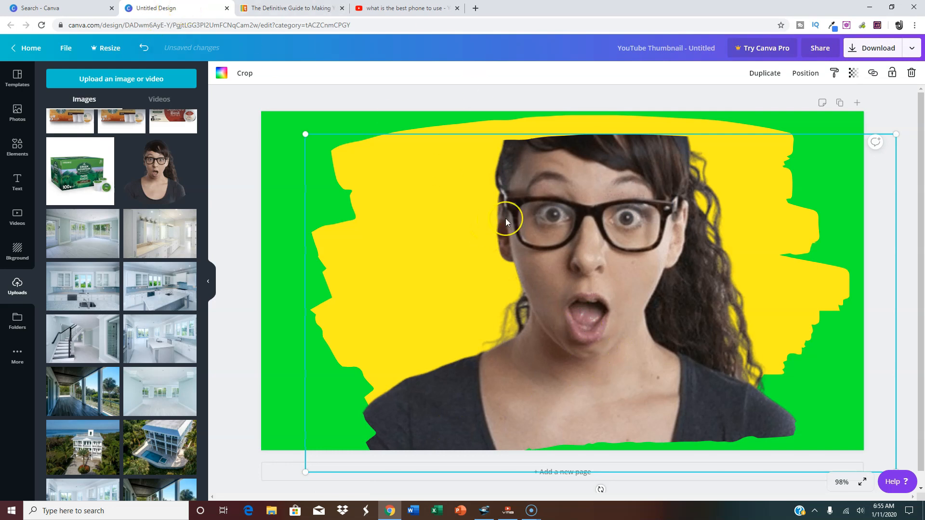
Replace the woman's picture in the brushstroke frame with the uploaded cutout of the man in a dark jacket.
{"action": "key", "text": "Delete"}
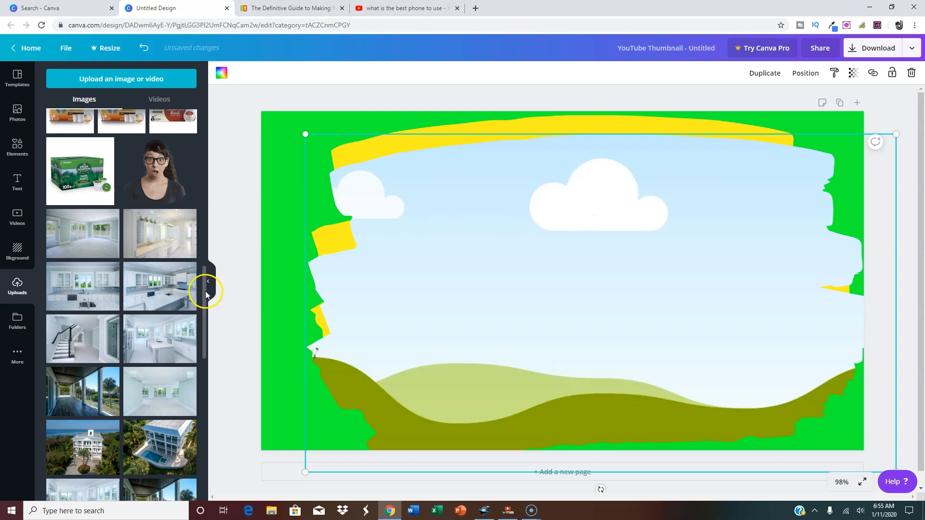
{"action": "scroll", "coordinate": [204, 291], "scroll_direction": "down", "scroll_amount": 6}
{"action": "scroll", "coordinate": [187, 353], "scroll_direction": "down", "scroll_amount": 6}
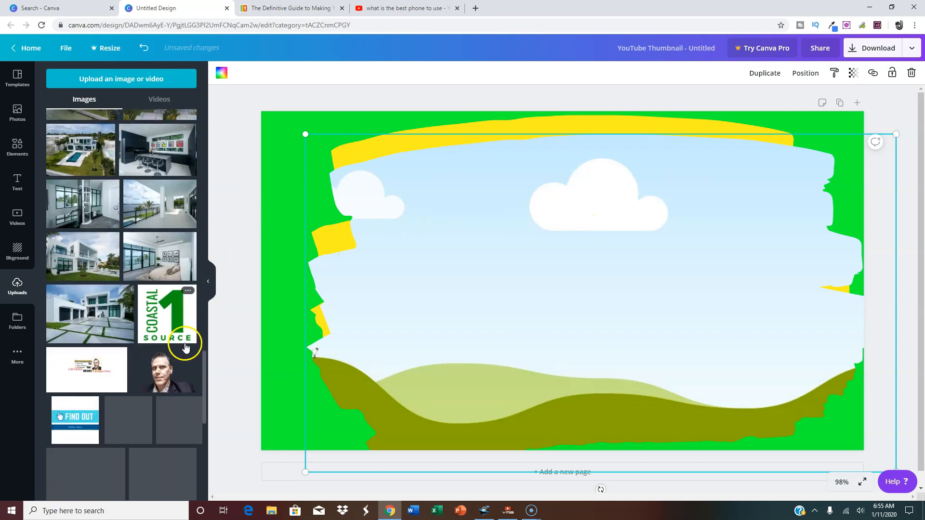
{"action": "left_click", "coordinate": [168, 126]}
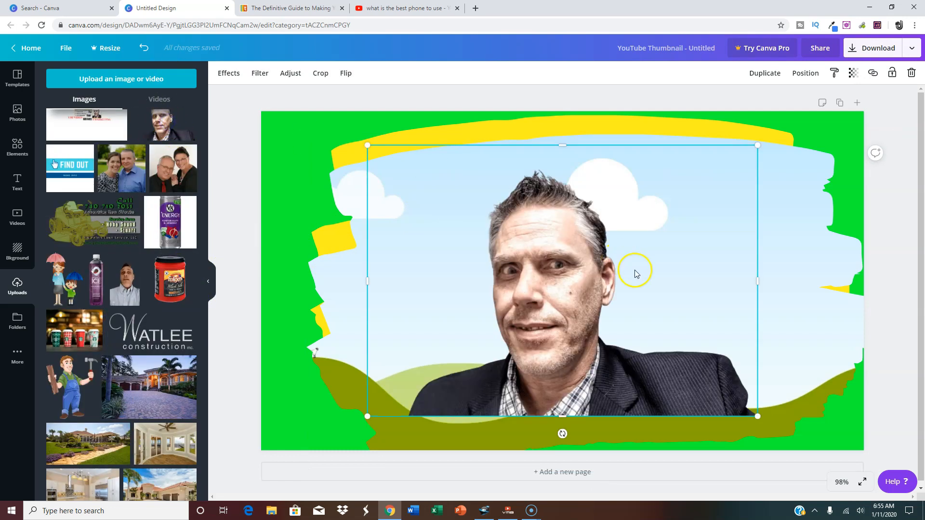
{"action": "mouse_move", "coordinate": [558, 274]}
{"action": "left_mouse_down"}
{"action": "mouse_move", "coordinate": [606, 233]}
{"action": "mouse_move", "coordinate": [603, 252]}
{"action": "mouse_move", "coordinate": [638, 309]}
{"action": "left_mouse_up"}
Shift the yellow brushstroke down and right, and shrink the man's frame into the thumbnail's lower-right corner.
{"action": "mouse_move", "coordinate": [419, 145]}
{"action": "left_mouse_down"}
{"action": "mouse_move", "coordinate": [450, 151]}
{"action": "mouse_move", "coordinate": [450, 181]}
{"action": "left_mouse_up"}
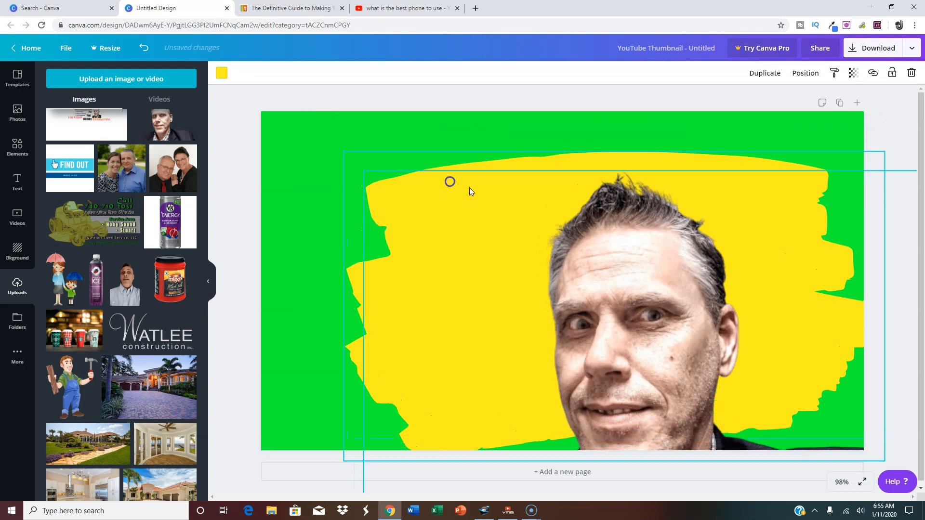
{"action": "left_click", "coordinate": [662, 307]}
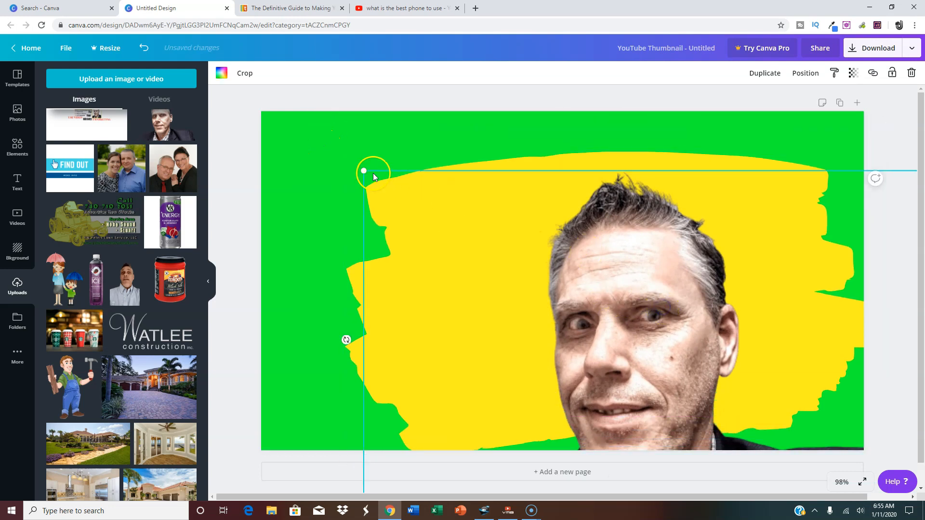
{"action": "left_click_drag", "start_coordinate": [363, 171], "coordinate": [617, 268]}
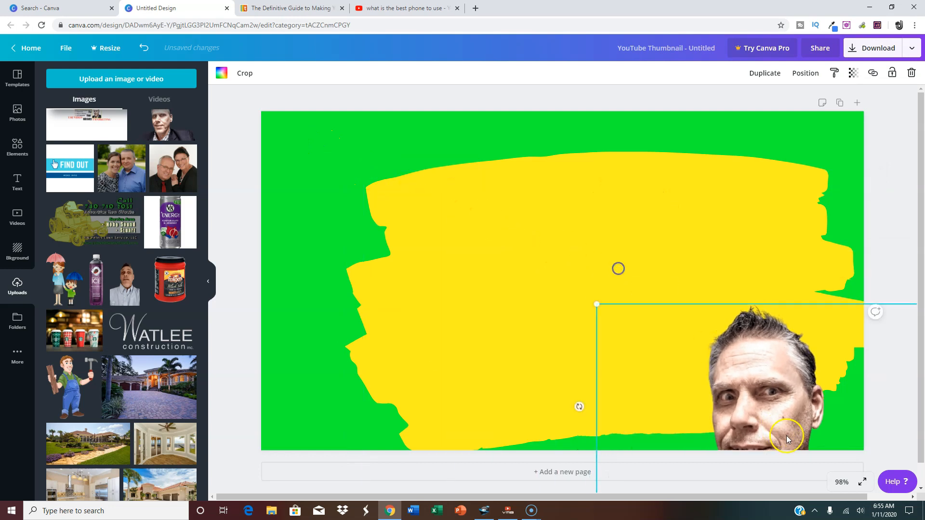
{"action": "mouse_move", "coordinate": [784, 369]}
{"action": "left_mouse_down"}
{"action": "mouse_move", "coordinate": [785, 305]}
{"action": "mouse_move", "coordinate": [791, 382]}
{"action": "mouse_move", "coordinate": [784, 380]}
{"action": "left_mouse_up"}
Shrink the yellow brushstroke and move it, together with the man's frame, to the thumbnail's lower-left corner.
{"action": "left_click", "coordinate": [411, 217]}
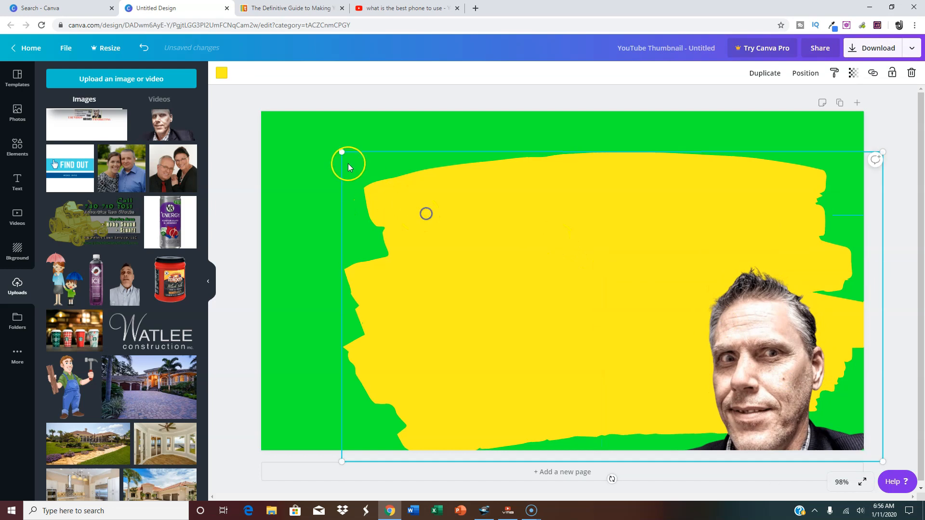
{"action": "mouse_move", "coordinate": [344, 153]}
{"action": "left_mouse_down"}
{"action": "mouse_move", "coordinate": [443, 173]}
{"action": "mouse_move", "coordinate": [625, 328]}
{"action": "mouse_move", "coordinate": [676, 331]}
{"action": "mouse_move", "coordinate": [651, 327]}
{"action": "mouse_move", "coordinate": [649, 370]}
{"action": "mouse_move", "coordinate": [648, 360]}
{"action": "left_mouse_up"}
{"action": "mouse_move", "coordinate": [562, 312]}
{"action": "left_mouse_down"}
{"action": "mouse_move", "coordinate": [586, 299]}
{"action": "mouse_move", "coordinate": [609, 333]}
{"action": "mouse_move", "coordinate": [594, 194]}
{"action": "mouse_move", "coordinate": [342, 227]}
{"action": "mouse_move", "coordinate": [306, 326]}
{"action": "mouse_move", "coordinate": [274, 320]}
{"action": "left_mouse_up"}
{"action": "left_click_drag", "start_coordinate": [744, 392], "coordinate": [336, 386]}
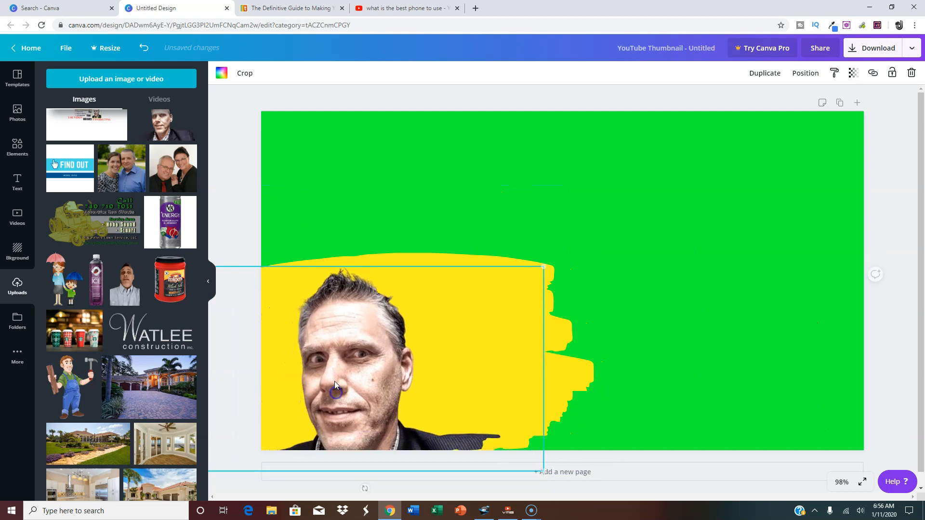
Examine the layer order and page alignment options for the man's frame without applying any.
{"action": "left_click", "coordinate": [808, 75]}
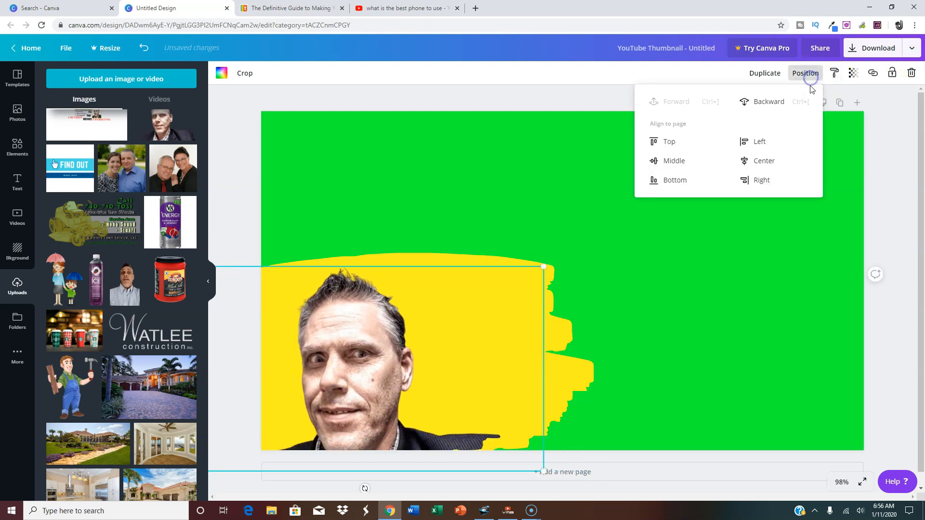
{"action": "left_click", "coordinate": [490, 78]}
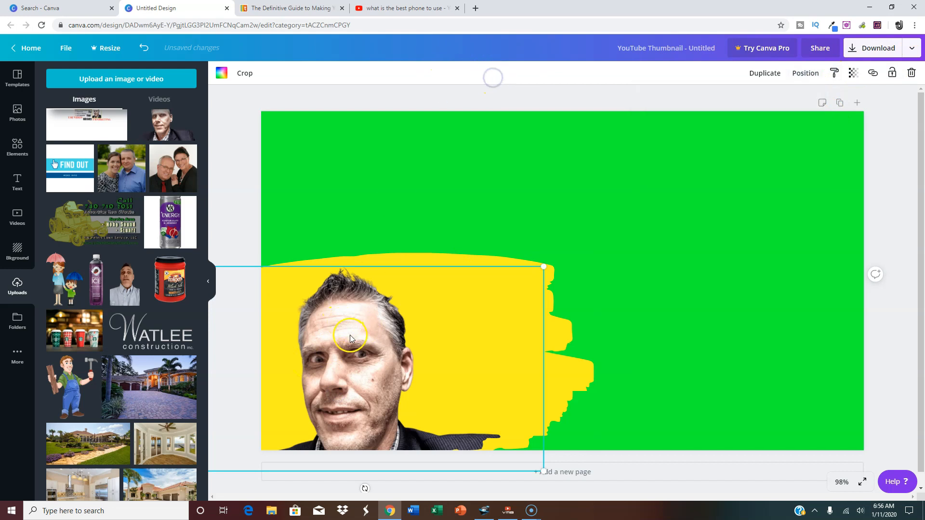
{"action": "left_click", "coordinate": [807, 74]}
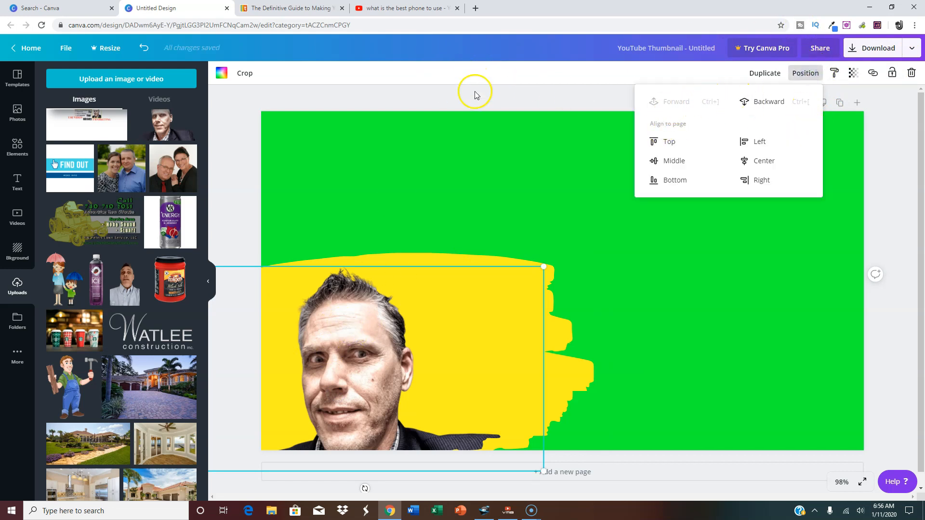
{"action": "left_click", "coordinate": [569, 100]}
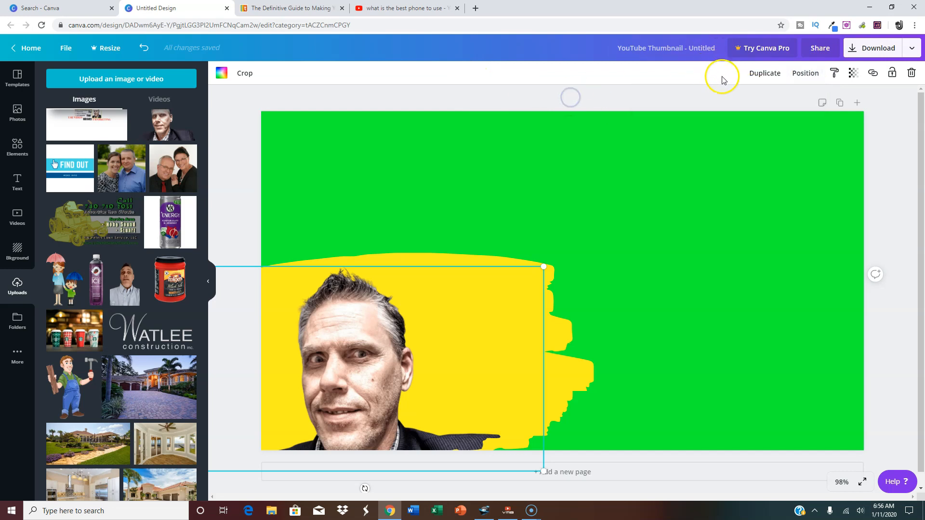
Move the man's frame slightly lower over the yellow brushstroke.
{"action": "mouse_move", "coordinate": [374, 368]}
{"action": "left_mouse_down"}
{"action": "mouse_move", "coordinate": [372, 385]}
{"action": "mouse_move", "coordinate": [372, 378]}
{"action": "left_mouse_up"}
{"action": "left_click", "coordinate": [558, 383]}
{"action": "left_click", "coordinate": [626, 190]}
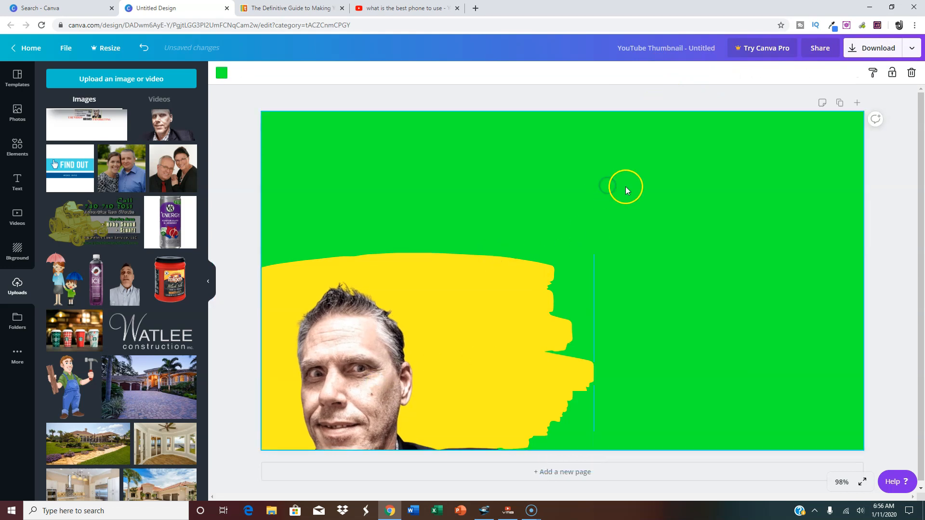
Add a heading to the thumbnail and replace its text with TAKE A LOOK.
{"action": "left_click", "coordinate": [17, 183]}
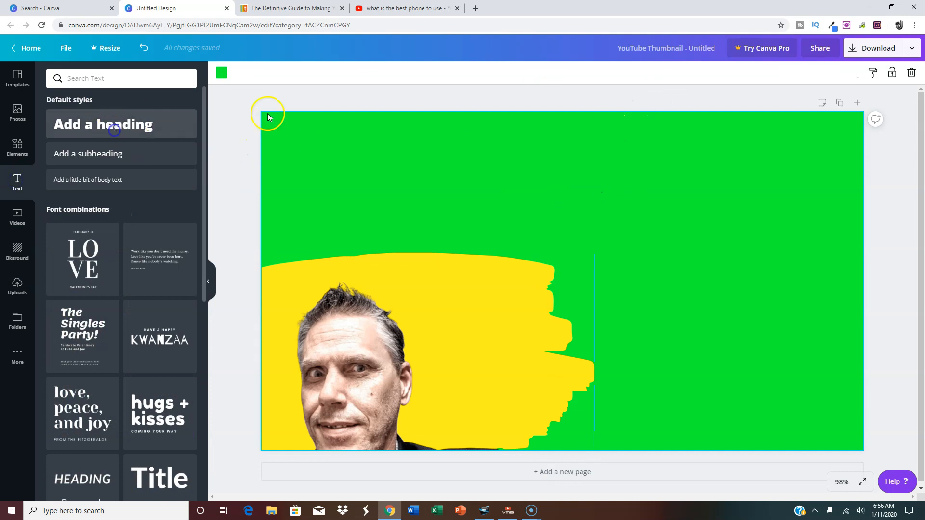
{"action": "left_click", "coordinate": [122, 123]}
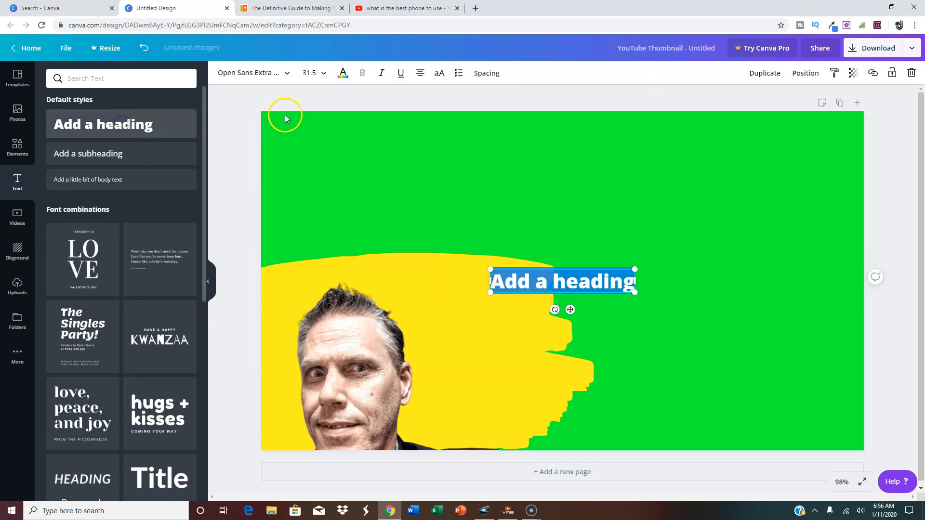
{"action": "left_click", "coordinate": [596, 267]}
{"action": "left_click_drag", "start_coordinate": [613, 284], "coordinate": [622, 282]}
{"action": "left_click", "coordinate": [686, 231]}
{"action": "left_click", "coordinate": [571, 285]}
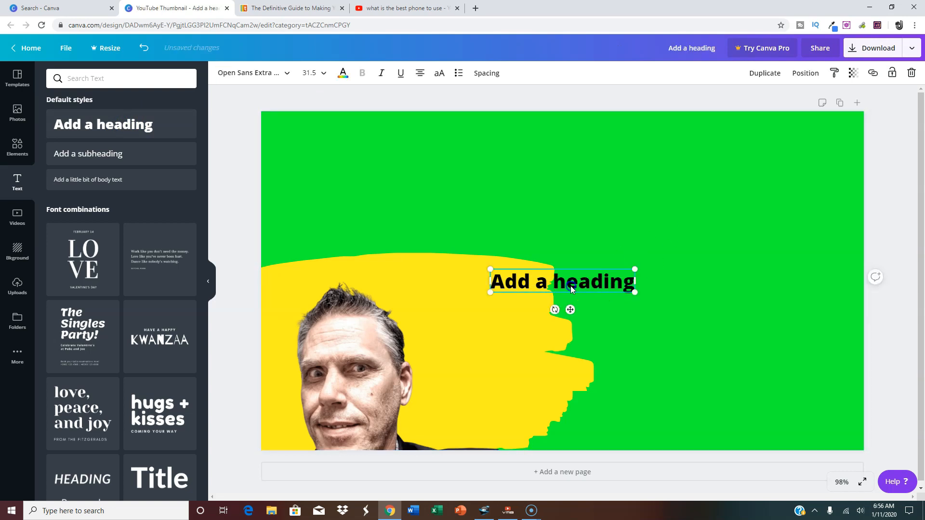
{"action": "double_click", "coordinate": [570, 284]}
{"action": "triple_click", "coordinate": [570, 283]}
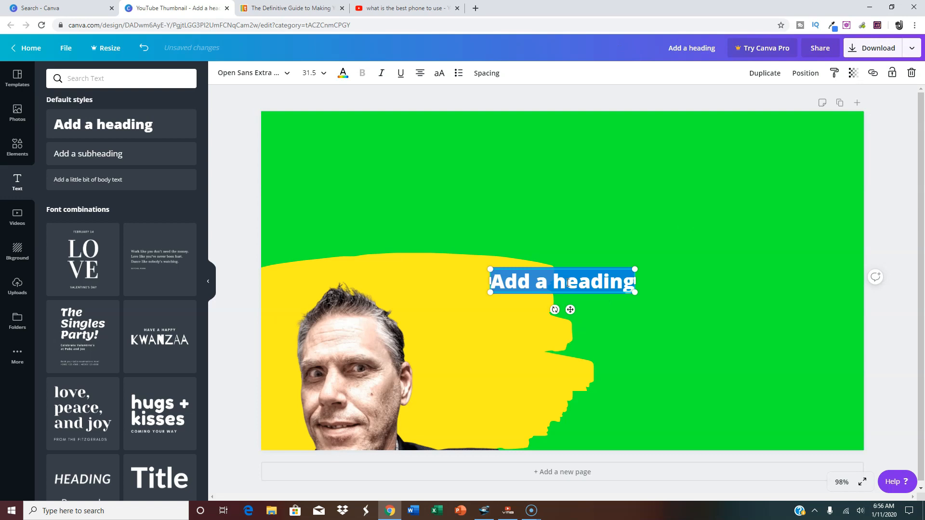
{"action": "type", "text": "TAKE A LOOK"}
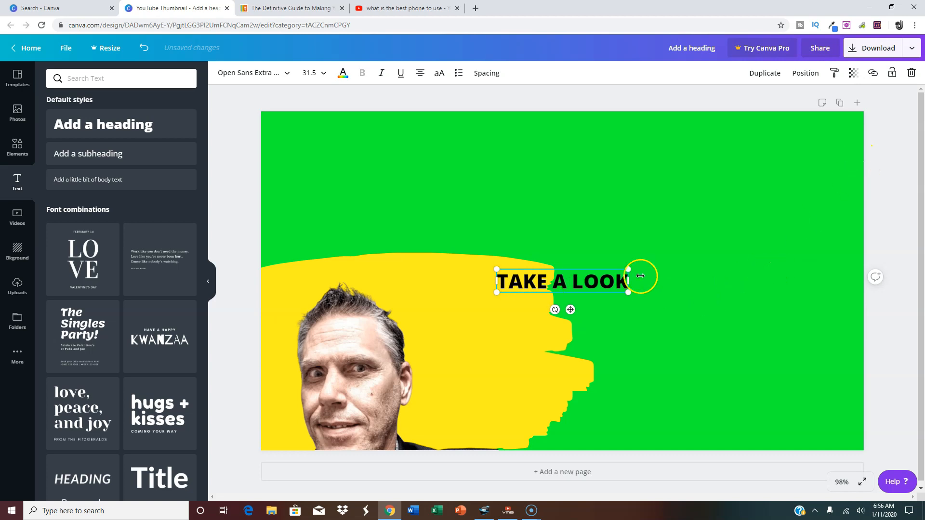
Enlarge the TAKE A LOOK heading to about size 87.8 and move it to the thumbnail's upper right.
{"action": "left_click_drag", "start_coordinate": [629, 268], "coordinate": [857, 183]}
{"action": "left_click", "coordinate": [724, 176]}
{"action": "left_click_drag", "start_coordinate": [738, 267], "coordinate": [689, 192]}
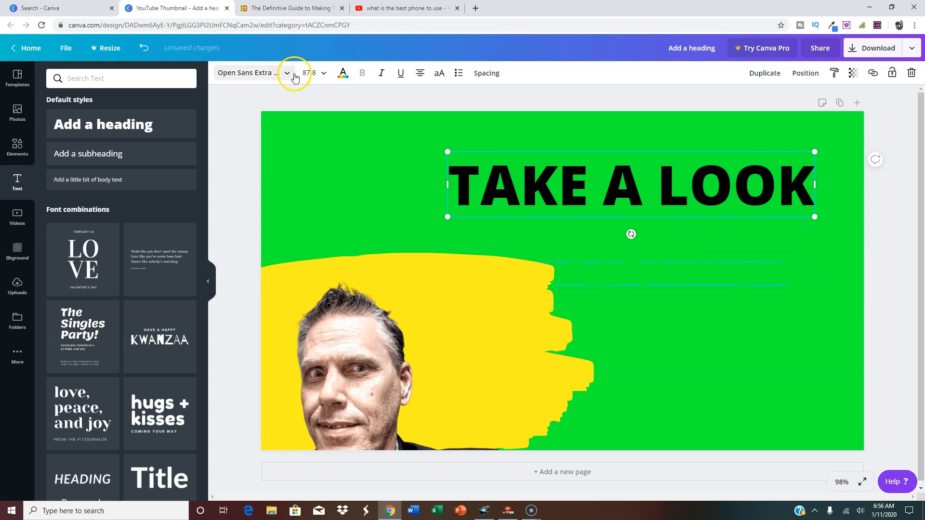
Change the heading's font to Adumu Regular and enlarge it to size 126, centred near the thumbnail's upper edge.
{"action": "left_click", "coordinate": [292, 74]}
{"action": "left_click_drag", "start_coordinate": [203, 116], "coordinate": [200, 245]}
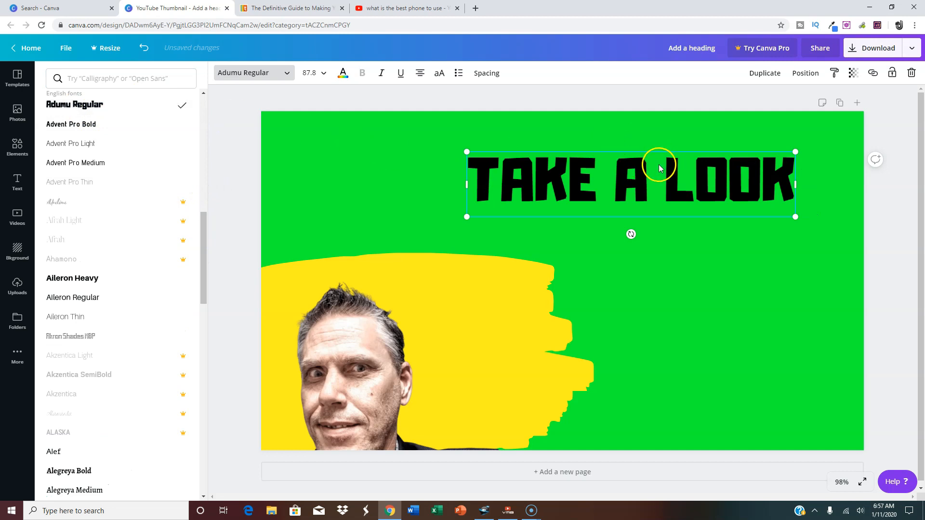
{"action": "left_click_drag", "start_coordinate": [467, 217], "coordinate": [324, 245]}
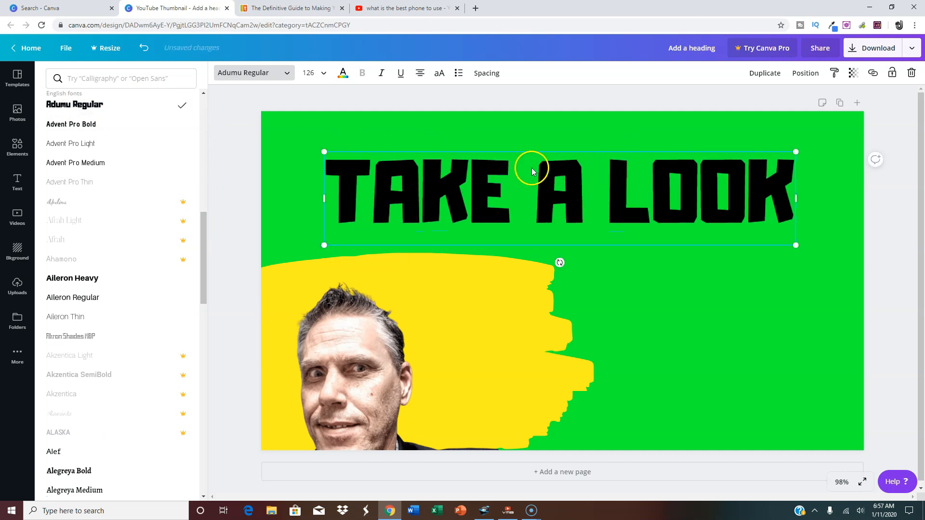
{"action": "left_click_drag", "start_coordinate": [475, 193], "coordinate": [478, 176]}
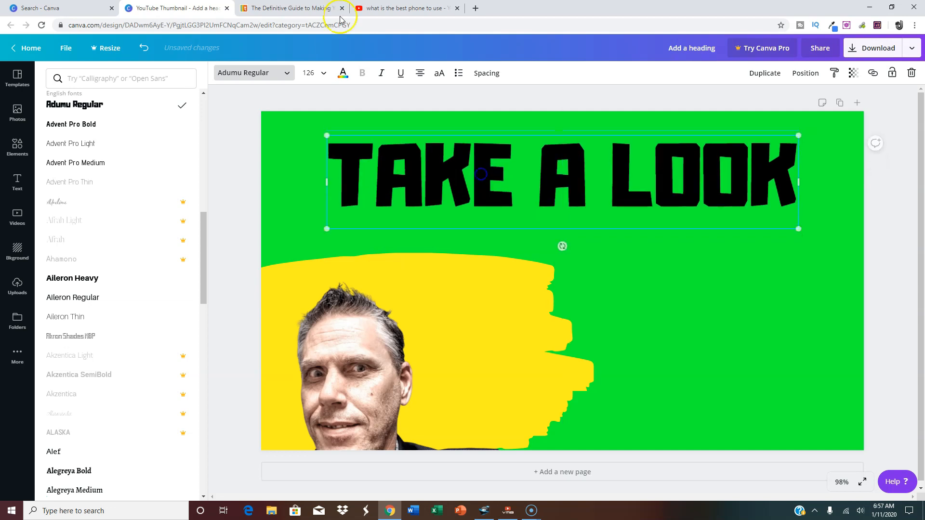
Recolour the heading white and overlay a bright red duplicate, offset slightly upward so the white text forms a drop shadow.
{"action": "left_click", "coordinate": [344, 72]}
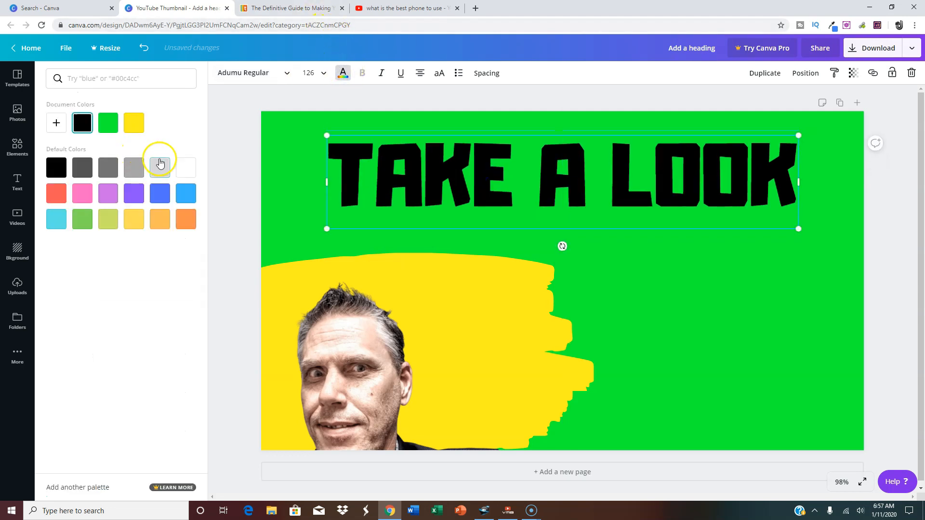
{"action": "left_click", "coordinate": [186, 168]}
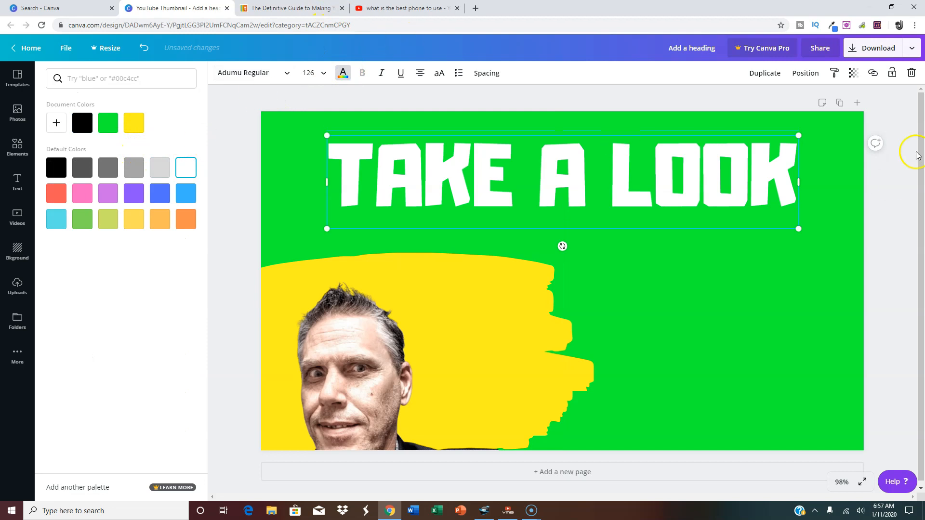
{"action": "left_click", "coordinate": [769, 75]}
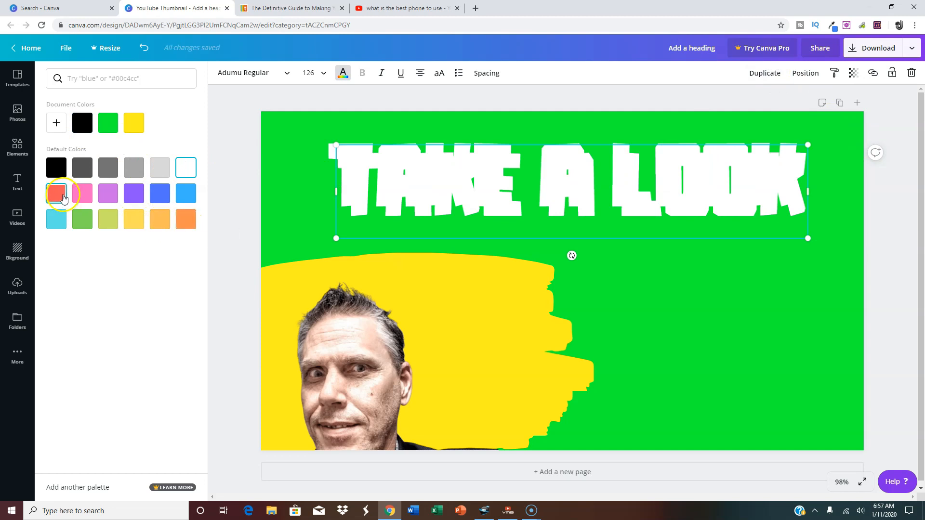
{"action": "left_click", "coordinate": [56, 194]}
{"action": "left_click", "coordinate": [56, 123]}
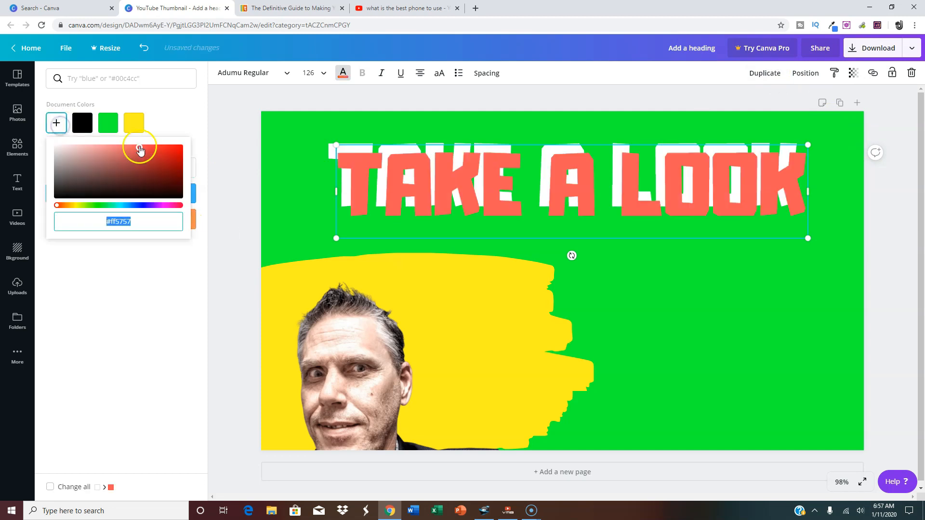
{"action": "left_click_drag", "start_coordinate": [140, 150], "coordinate": [268, 124]}
{"action": "left_click_drag", "start_coordinate": [497, 208], "coordinate": [491, 193]}
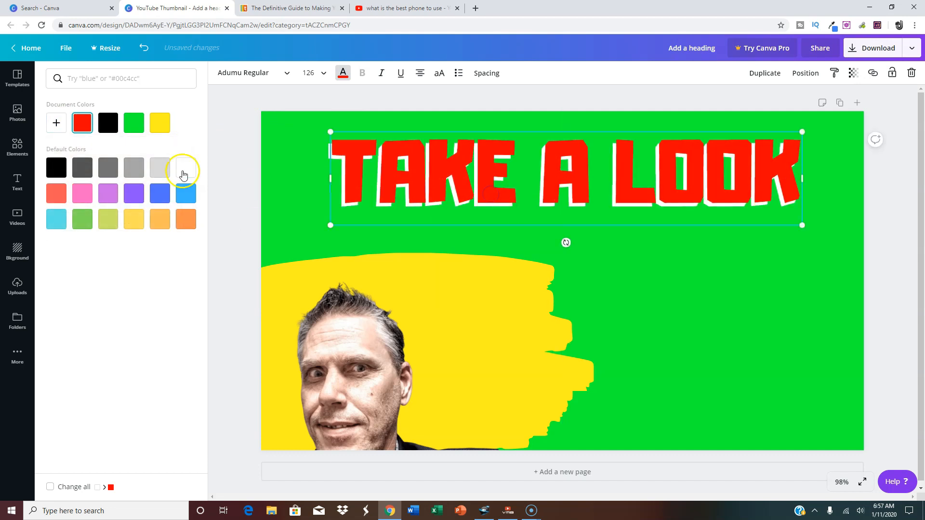
Add a subheading to the thumbnail and replace its placeholder text with At MY VIDEO.
{"action": "left_click", "coordinate": [17, 182]}
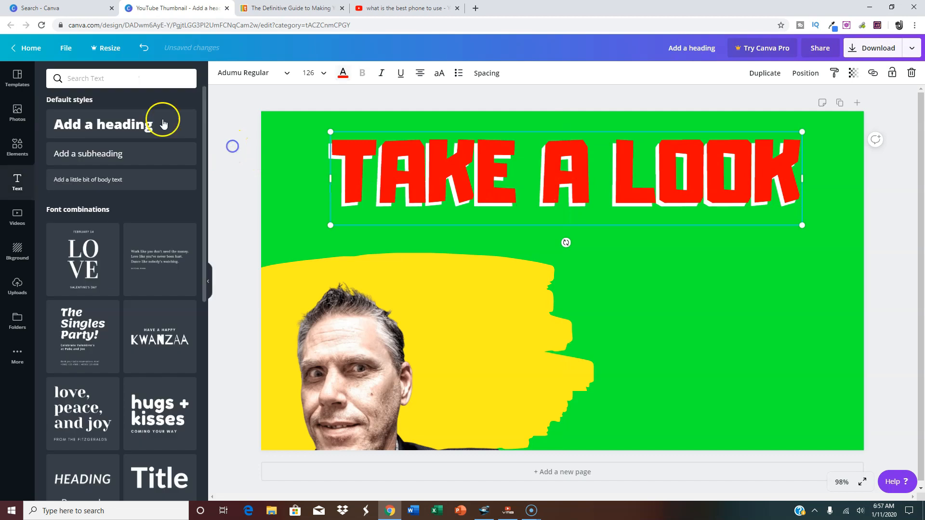
{"action": "left_click", "coordinate": [87, 154]}
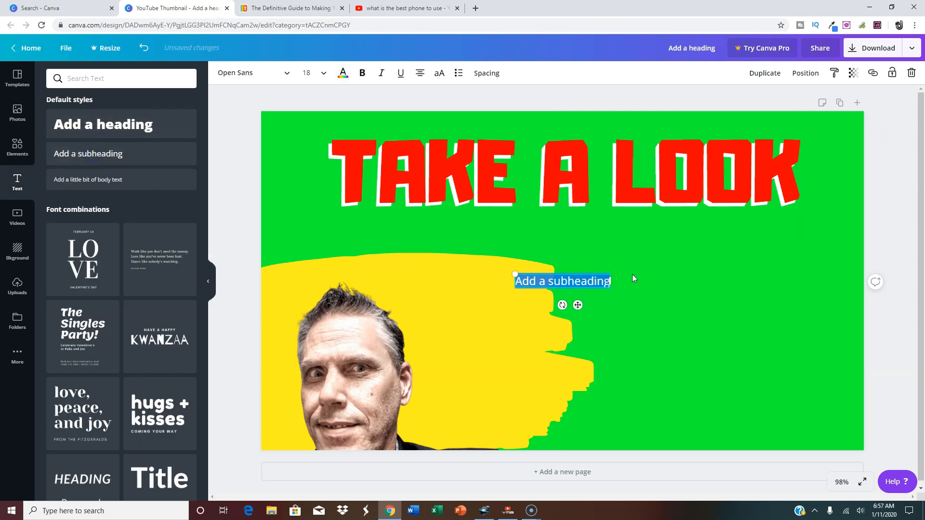
{"action": "key", "text": "BackSpace"}
{"action": "type", "text": "At M"}
{"action": "key", "text": "BackSpace"}
{"action": "key", "text": "BackSpace"}
{"action": "key", "text": "BackSpace"}
{"action": "type", "text": "t my"}
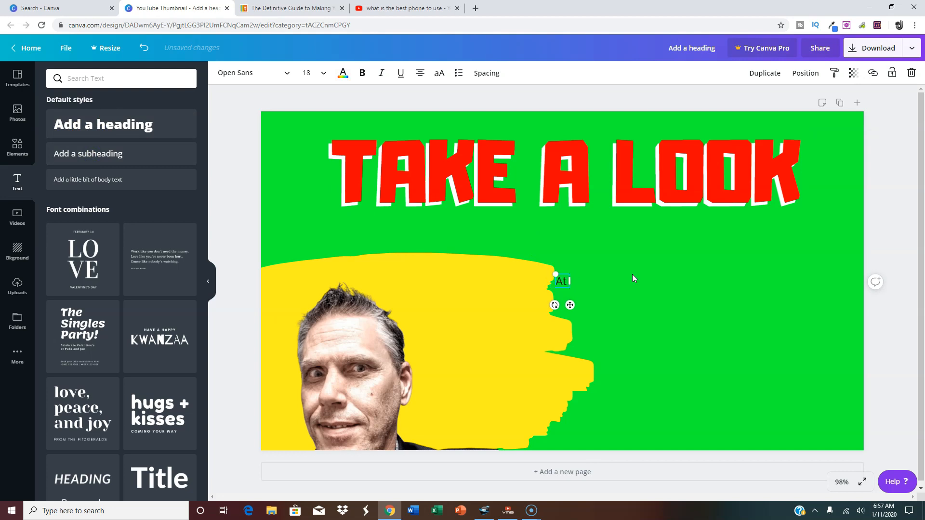
{"action": "key", "text": "BackSpace"}
{"action": "key", "text": "BackSpace"}
{"action": "key", "text": "BackSpace"}
{"action": "type", "text": "MY VIDEO"}
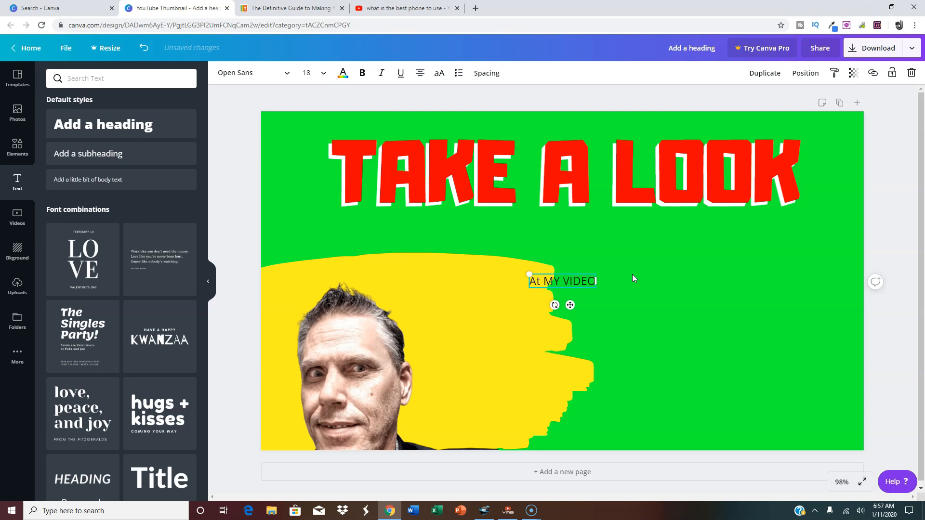
Enlarge the At MY VIDEO subheading to size 112 and place it beside the man's cutout, below the heading.
{"action": "left_click", "coordinate": [693, 251]}
{"action": "left_click", "coordinate": [566, 281]}
{"action": "left_click_drag", "start_coordinate": [490, 243], "coordinate": [307, 216]}
{"action": "left_click_drag", "start_coordinate": [461, 264], "coordinate": [696, 328]}
{"action": "left_click_drag", "start_coordinate": [535, 294], "coordinate": [414, 263]}
{"action": "mouse_move", "coordinate": [533, 313]}
{"action": "left_mouse_down"}
{"action": "mouse_move", "coordinate": [555, 315]}
{"action": "mouse_move", "coordinate": [550, 321]}
{"action": "left_mouse_up"}
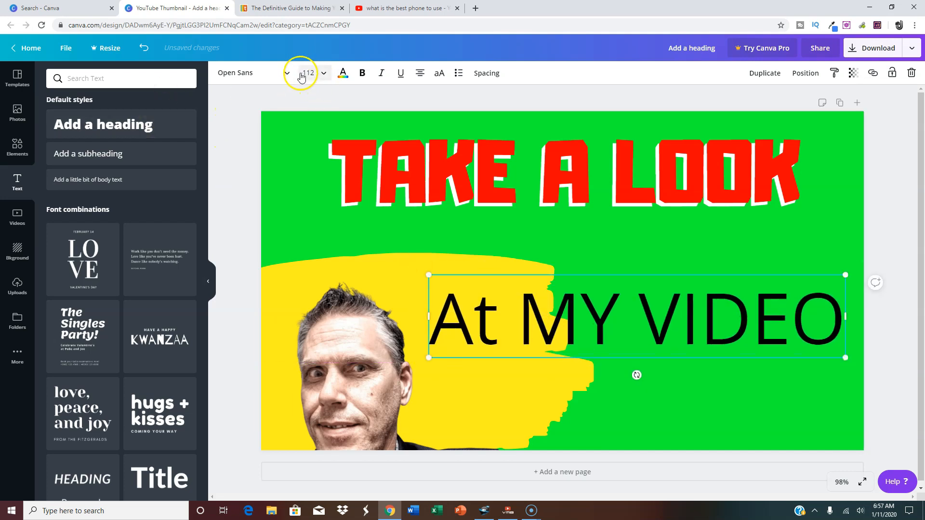
Make the At MY VIDEO subheading bold, enlarge it to size 125 and raise it to sit just under the heading.
{"action": "left_click", "coordinate": [286, 73]}
{"action": "left_click", "coordinate": [362, 73]}
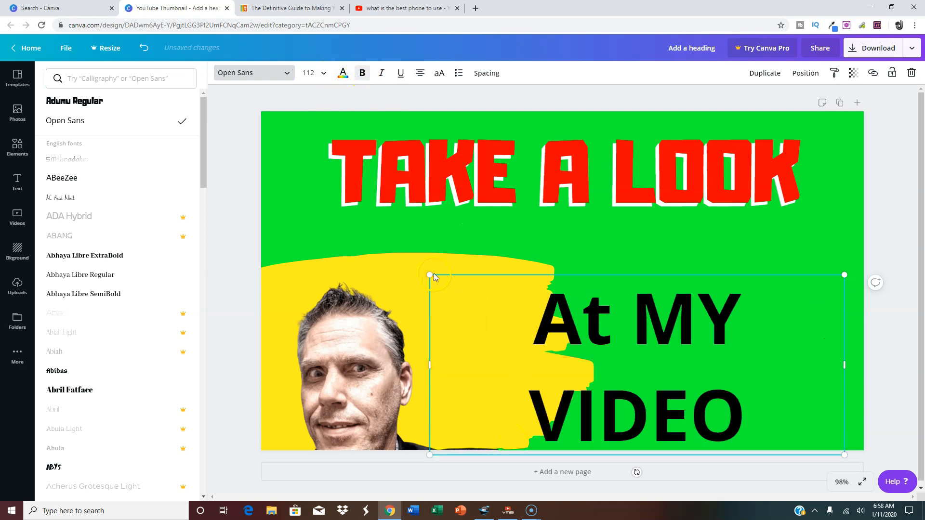
{"action": "left_click_drag", "start_coordinate": [429, 276], "coordinate": [388, 241]}
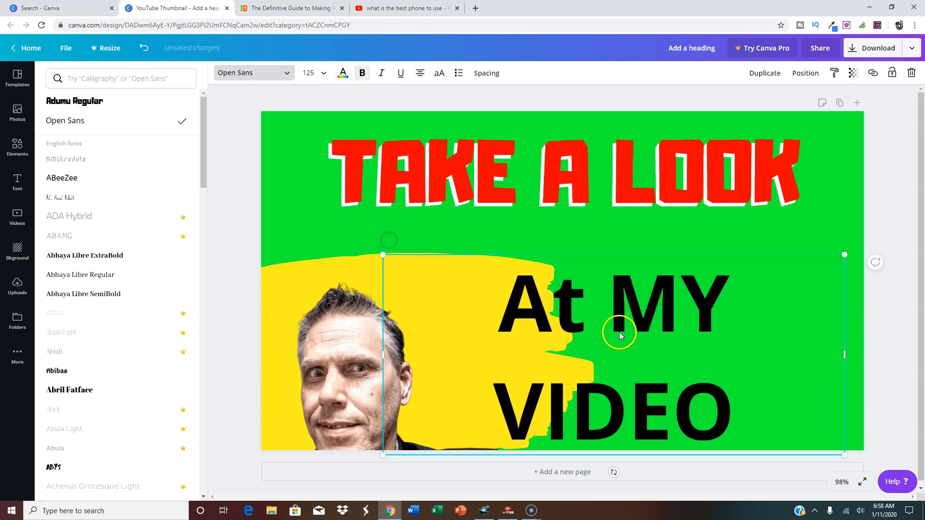
{"action": "left_click_drag", "start_coordinate": [630, 317], "coordinate": [626, 301]}
Replace the lowercase t in the subheading with a capital T so it reads AT MY VIDEO.
{"action": "double_click", "coordinate": [584, 296]}
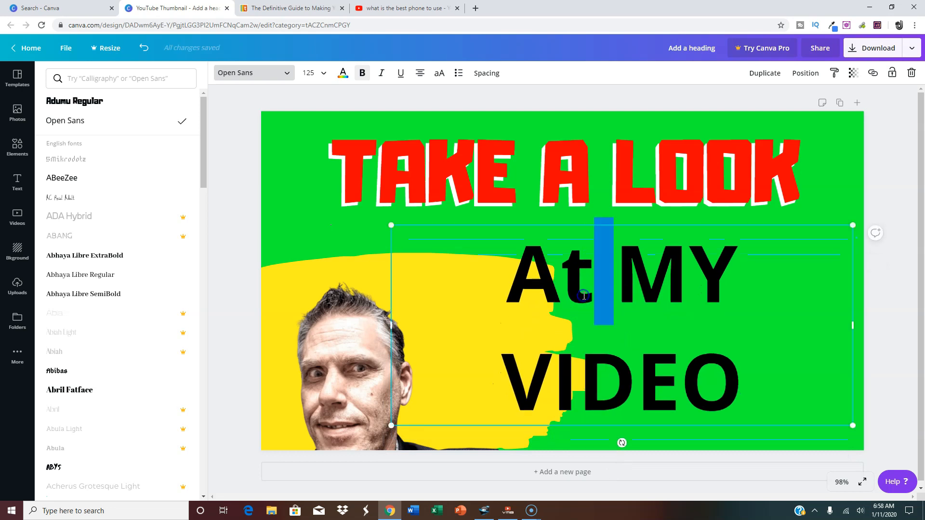
{"action": "left_click", "coordinate": [586, 292]}
{"action": "key", "text": "shift+Left"}
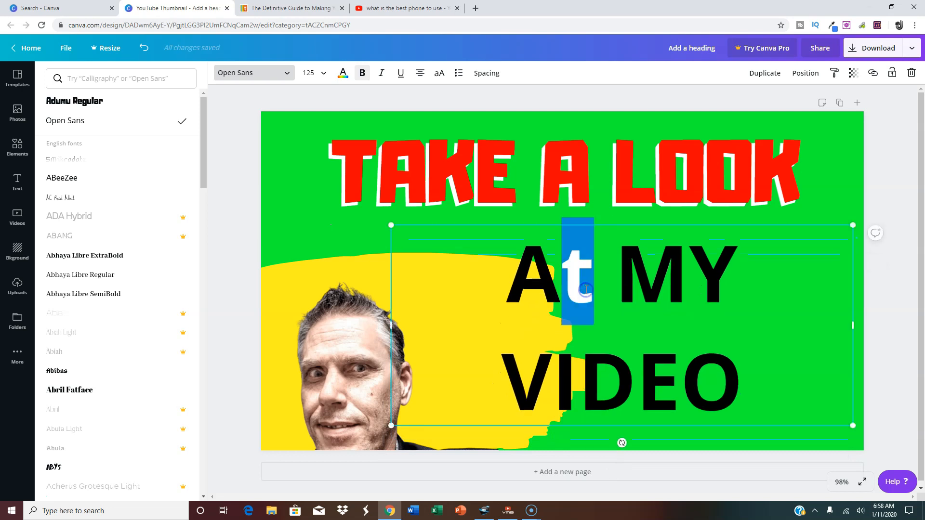
{"action": "type", "text": "T"}
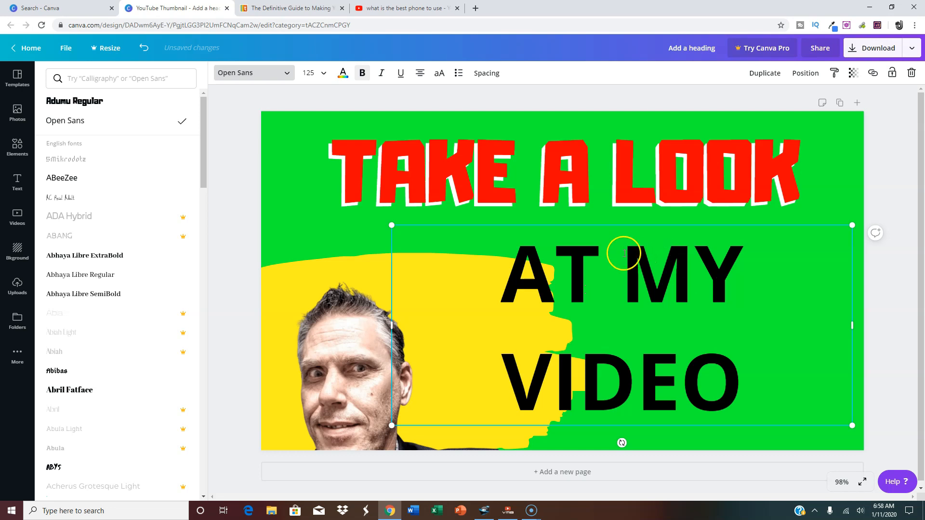
{"action": "left_click", "coordinate": [302, 234]}
{"action": "left_click", "coordinate": [574, 272]}
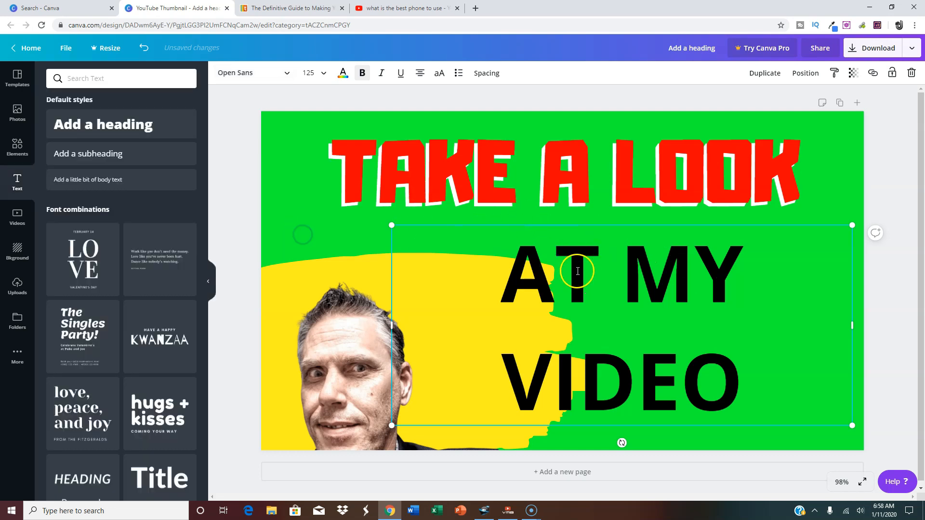
{"action": "left_click", "coordinate": [304, 240]}
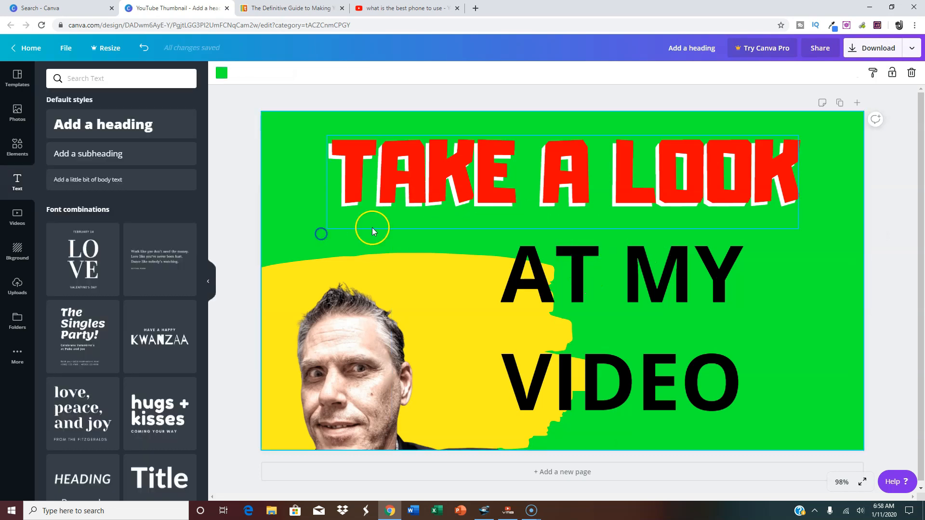
Try light orange shades and a custom bright orange, #ff6100, on the AT MY VIDEO text.
{"action": "left_click", "coordinate": [478, 227]}
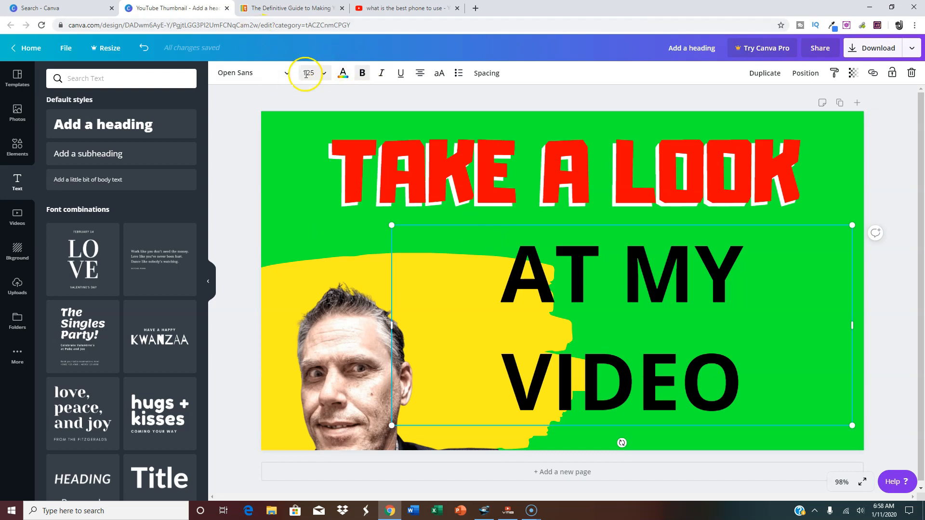
{"action": "left_click", "coordinate": [343, 74]}
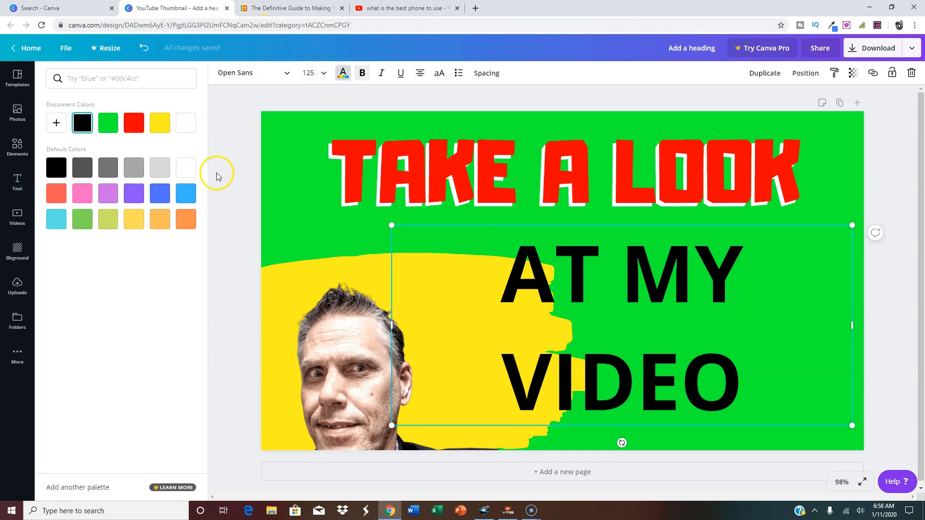
{"action": "left_click", "coordinate": [160, 219]}
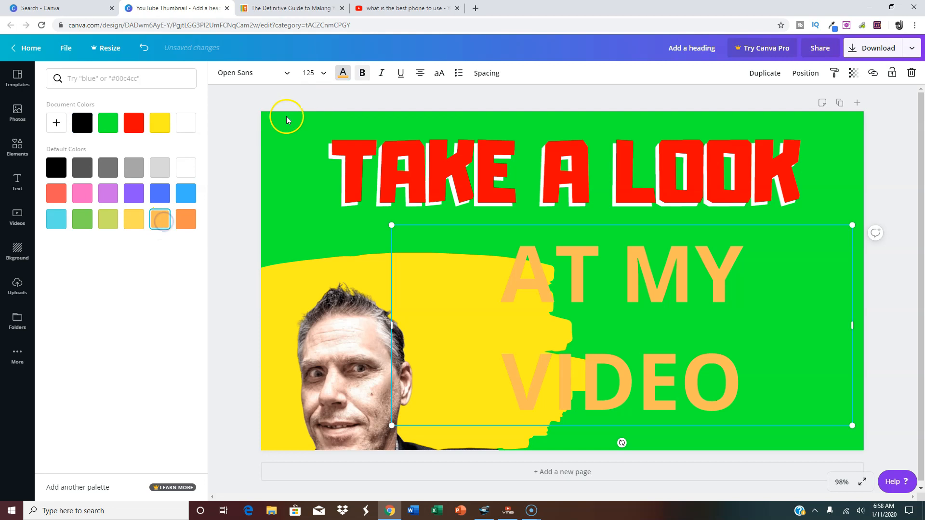
{"action": "left_click", "coordinate": [186, 219]}
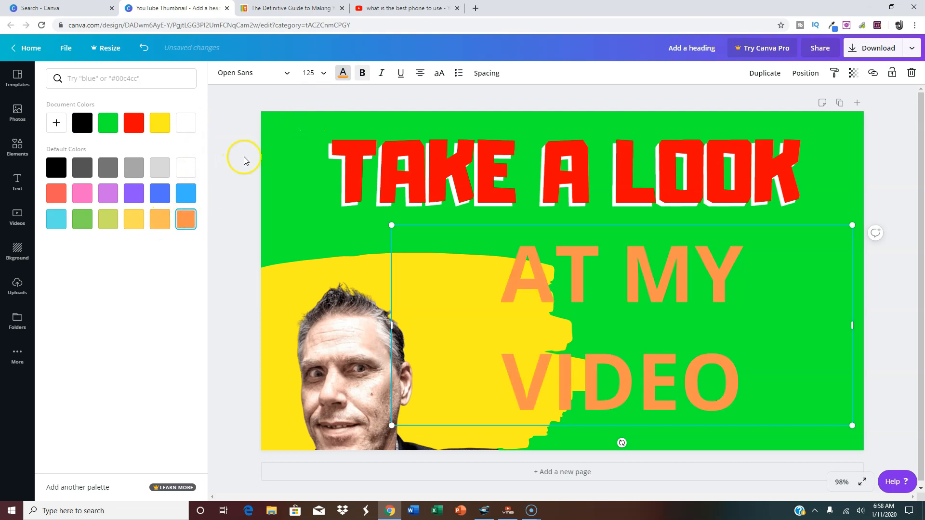
{"action": "left_click", "coordinate": [56, 123]}
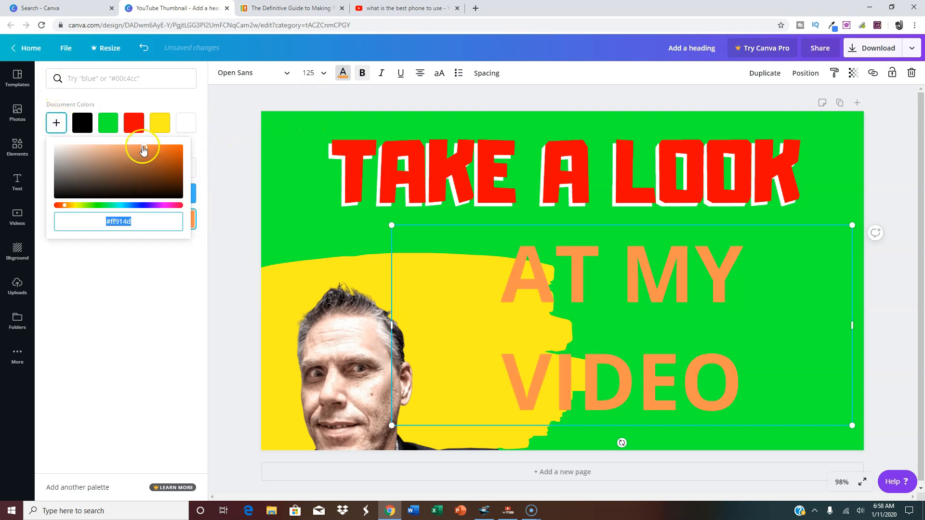
{"action": "left_click_drag", "start_coordinate": [143, 151], "coordinate": [253, 121]}
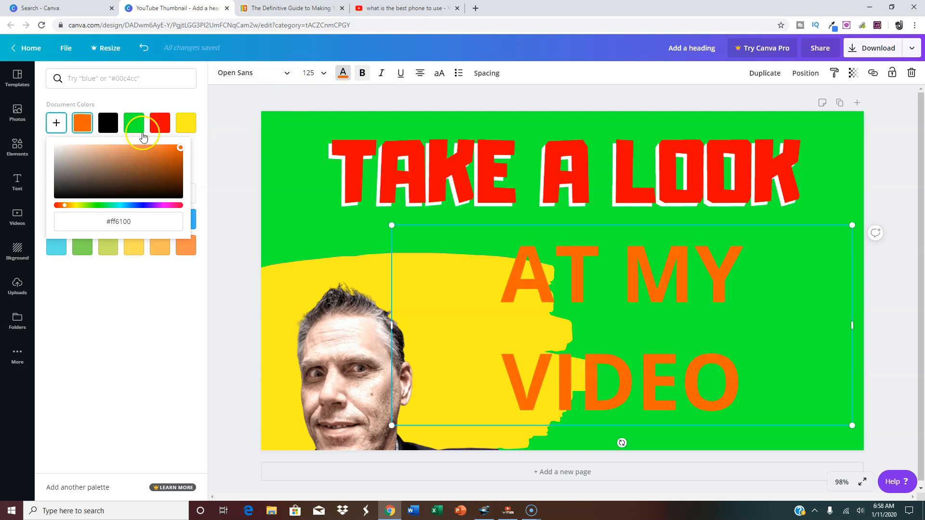
{"action": "left_click", "coordinate": [163, 92]}
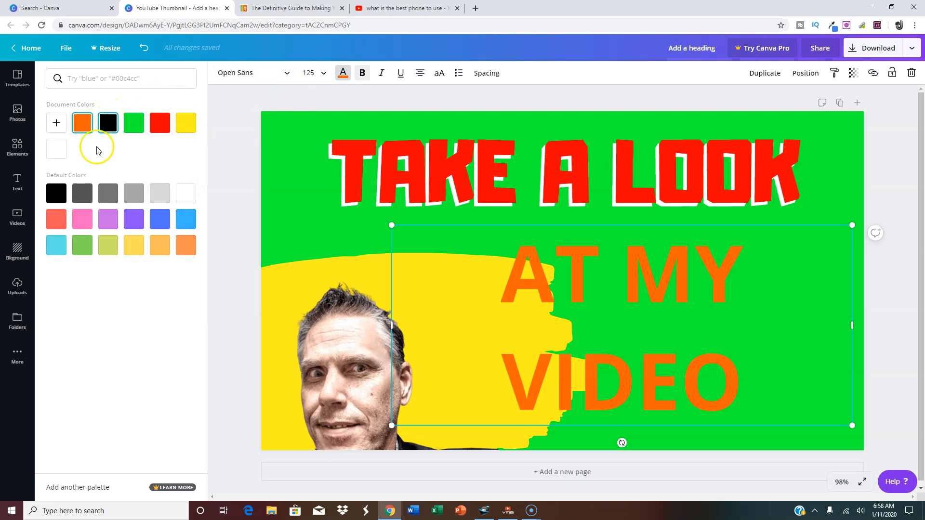
Recolour the AT MY VIDEO text a custom hot pink, #ff009d.
{"action": "left_click", "coordinate": [85, 221]}
{"action": "left_click", "coordinate": [55, 122]}
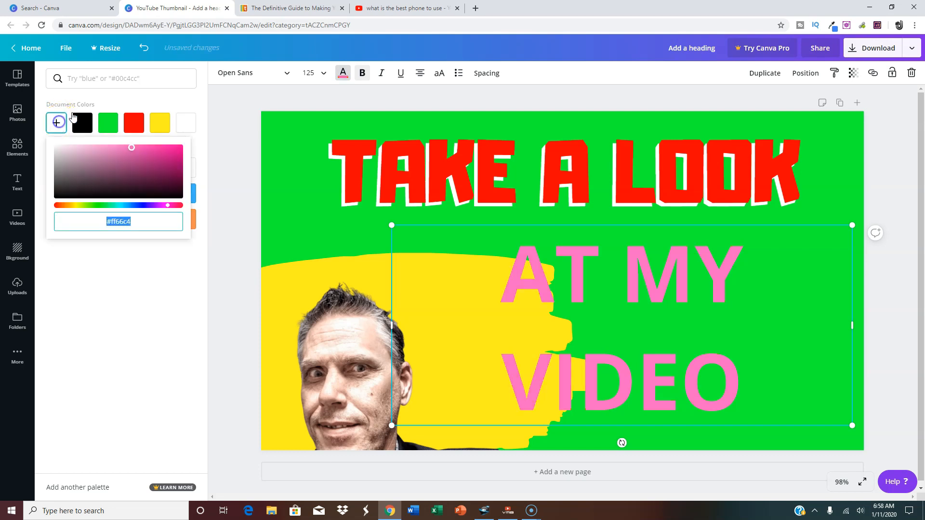
{"action": "left_click", "coordinate": [134, 147]}
{"action": "left_click_drag", "start_coordinate": [137, 142], "coordinate": [237, 128]}
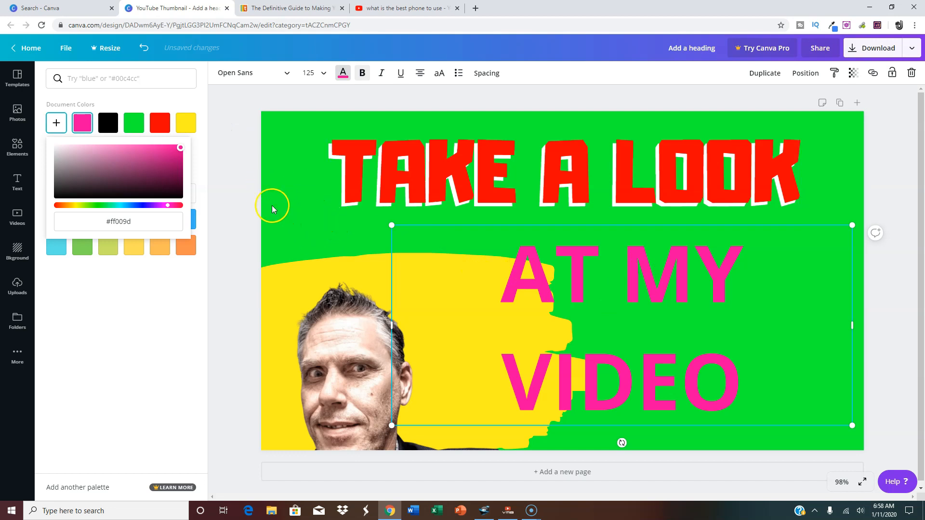
{"action": "left_click", "coordinate": [235, 194]}
Duplicate the AT MY VIDEO text and recolour the duplicate white.
{"action": "left_click", "coordinate": [579, 274]}
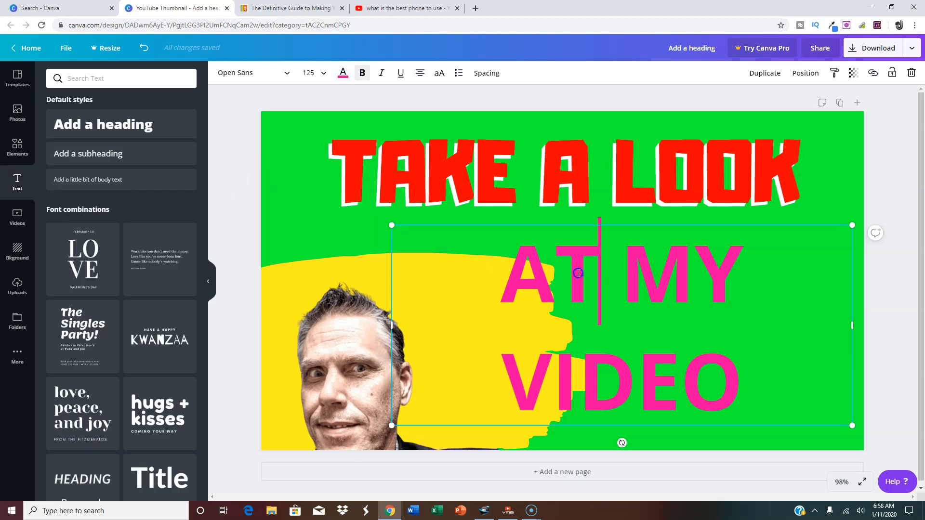
{"action": "left_click", "coordinate": [766, 73]}
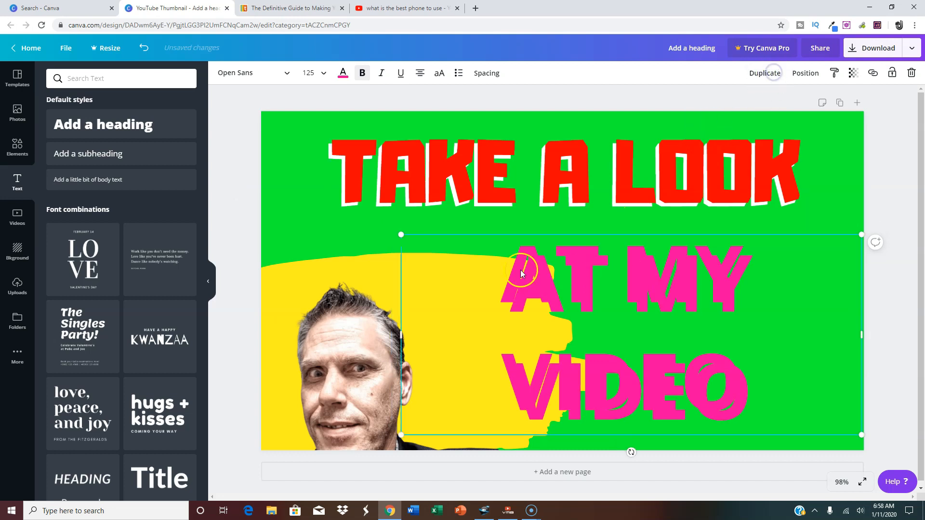
{"action": "left_click", "coordinate": [343, 72]}
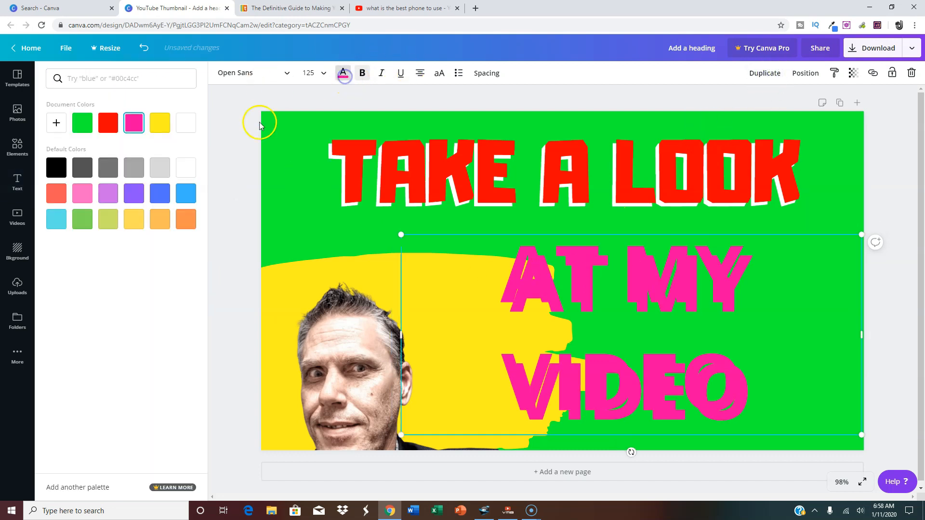
{"action": "left_click", "coordinate": [188, 128]}
Send the white duplicate behind the pink AT MY VIDEO text and offset the pink copy slightly up and right for a drop shadow.
{"action": "left_click_drag", "start_coordinate": [584, 299], "coordinate": [545, 275]}
{"action": "left_click", "coordinate": [806, 73]}
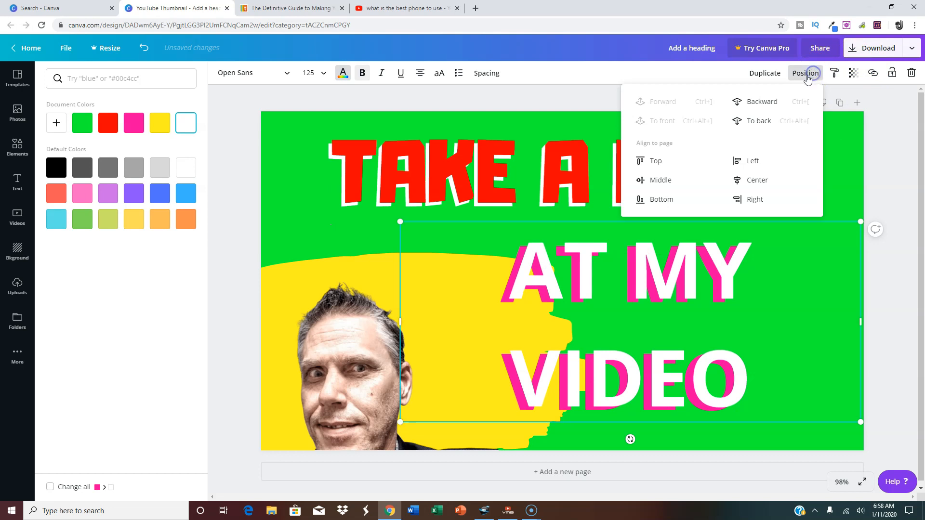
{"action": "left_click", "coordinate": [771, 103]}
{"action": "left_click_drag", "start_coordinate": [580, 272], "coordinate": [596, 263]}
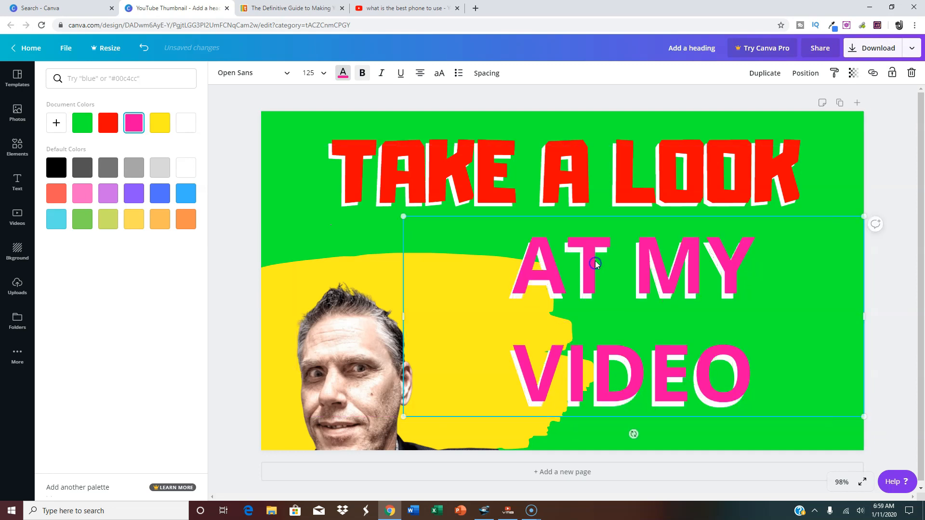
{"action": "left_click", "coordinate": [294, 227]}
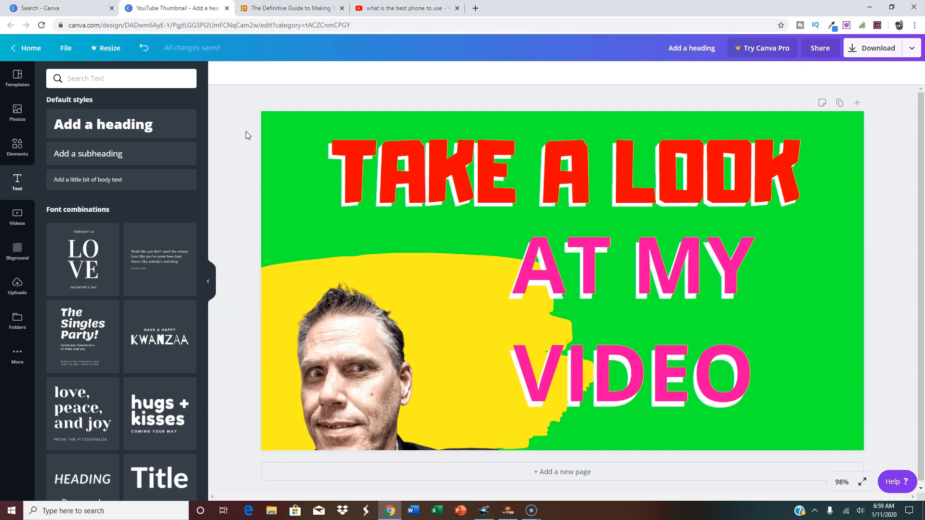
Bring the man's cutout forward in front of the heading and reposition it higher and further right over the yellow brushstroke.
{"action": "left_click", "coordinate": [346, 345]}
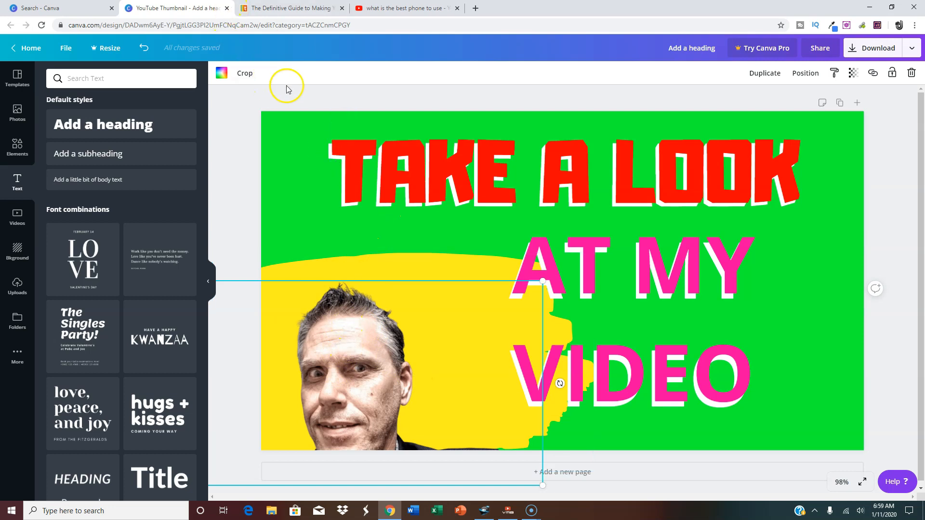
{"action": "left_click_drag", "start_coordinate": [341, 356], "coordinate": [342, 356]}
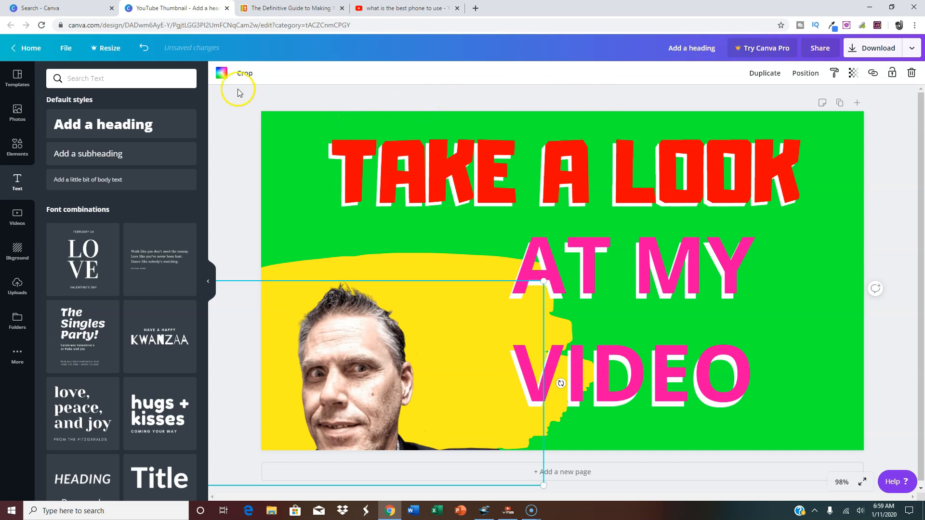
{"action": "left_click", "coordinate": [222, 75]}
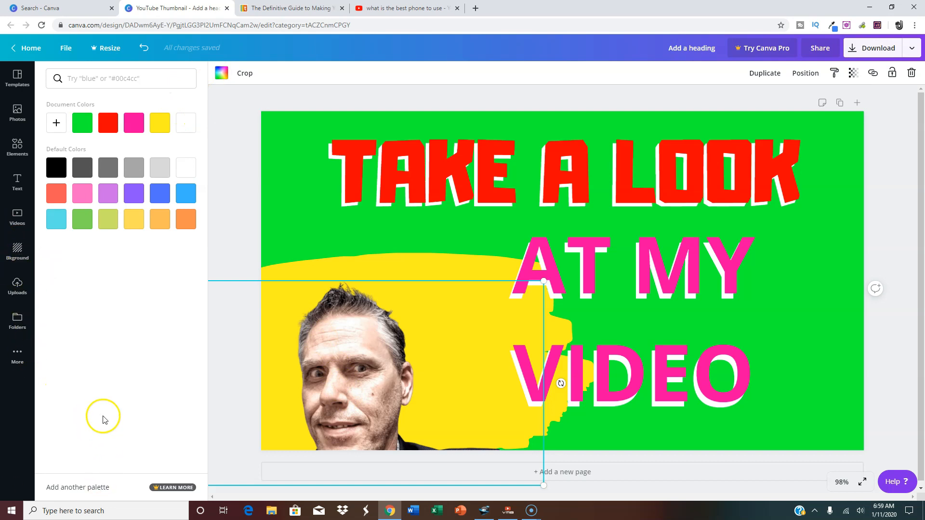
{"action": "left_click_drag", "start_coordinate": [366, 366], "coordinate": [389, 236]}
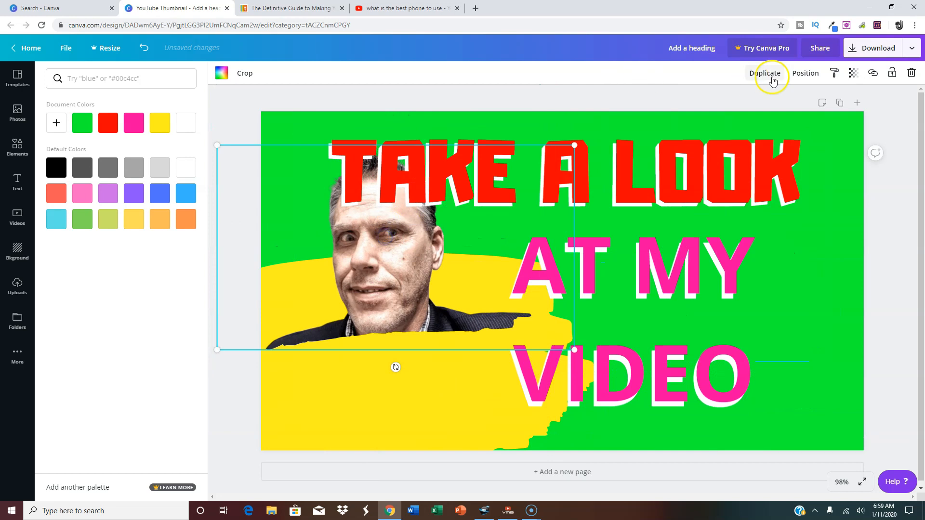
{"action": "left_click", "coordinate": [806, 73]}
{"action": "left_click", "coordinate": [659, 102]}
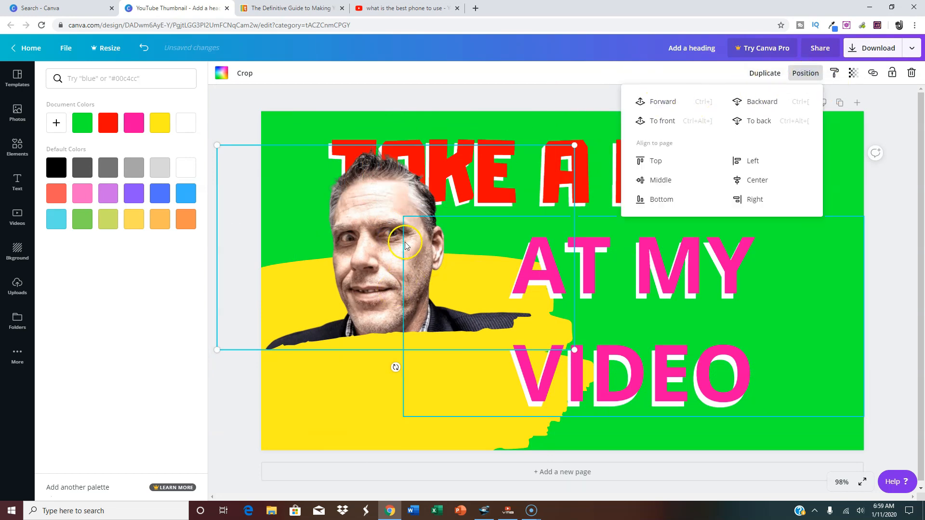
{"action": "left_click_drag", "start_coordinate": [407, 316], "coordinate": [402, 339]}
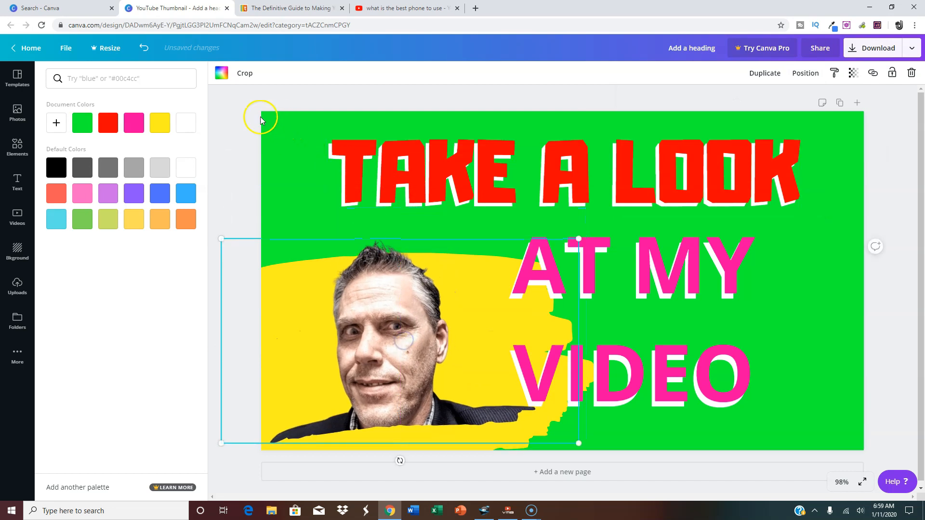
Apply the light orange default colour to the man's cutout image.
{"action": "left_click", "coordinate": [221, 75]}
{"action": "left_click", "coordinate": [221, 75]}
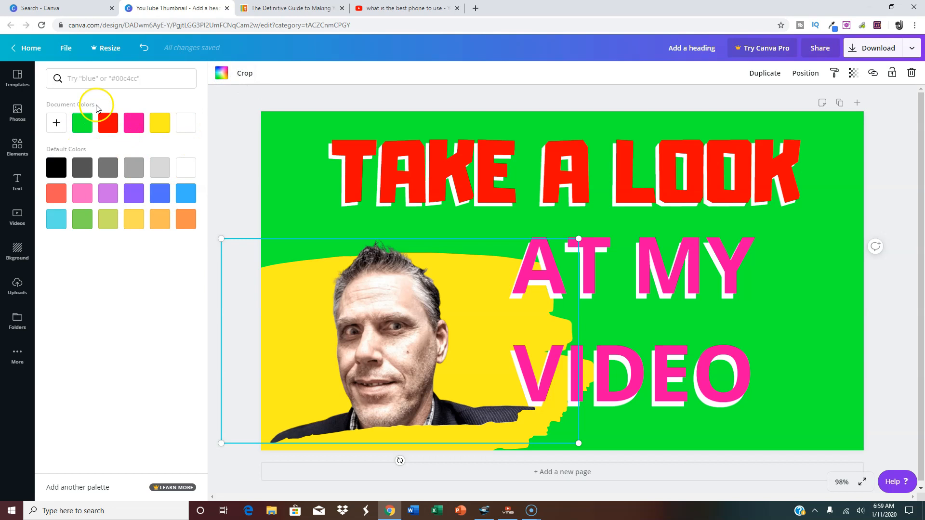
{"action": "left_click", "coordinate": [165, 227]}
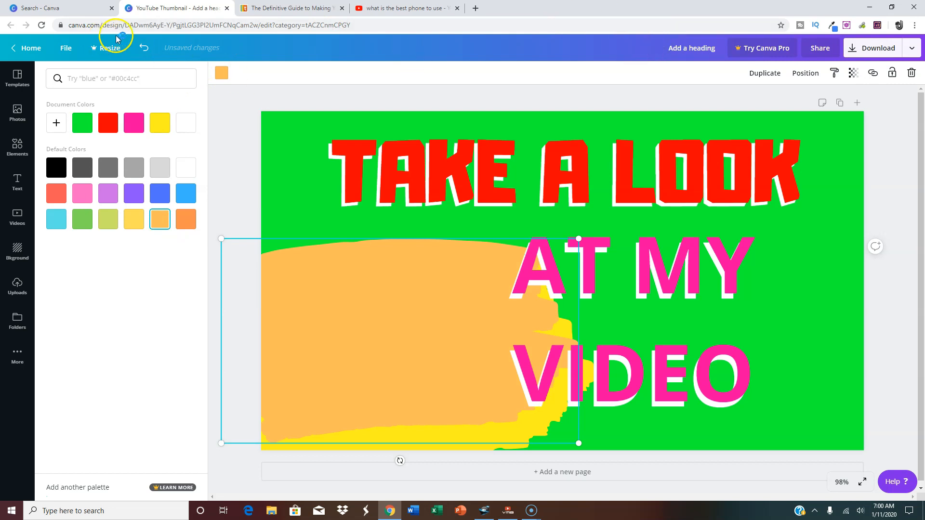
Undo the light orange recolour and delete the man's cutout together with its brushstroke-shaped frame.
{"action": "left_click", "coordinate": [142, 48]}
{"action": "left_click_drag", "start_coordinate": [395, 330], "coordinate": [402, 313]}
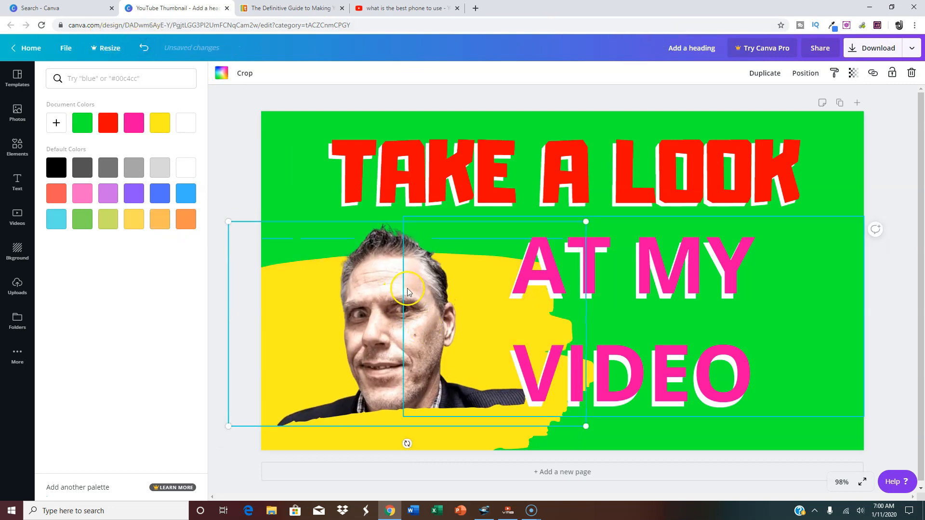
{"action": "key", "text": "ctrl+z"}
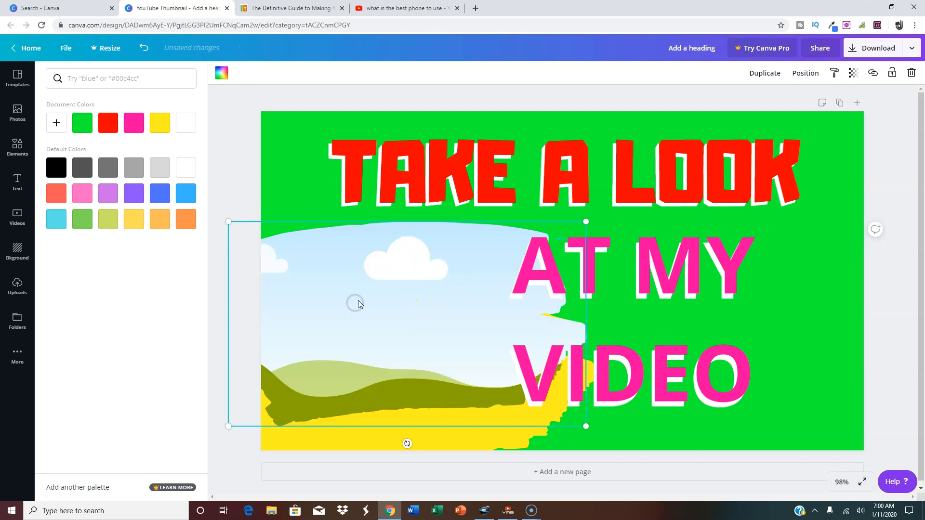
{"action": "key", "text": "Delete"}
{"action": "left_click", "coordinate": [287, 158]}
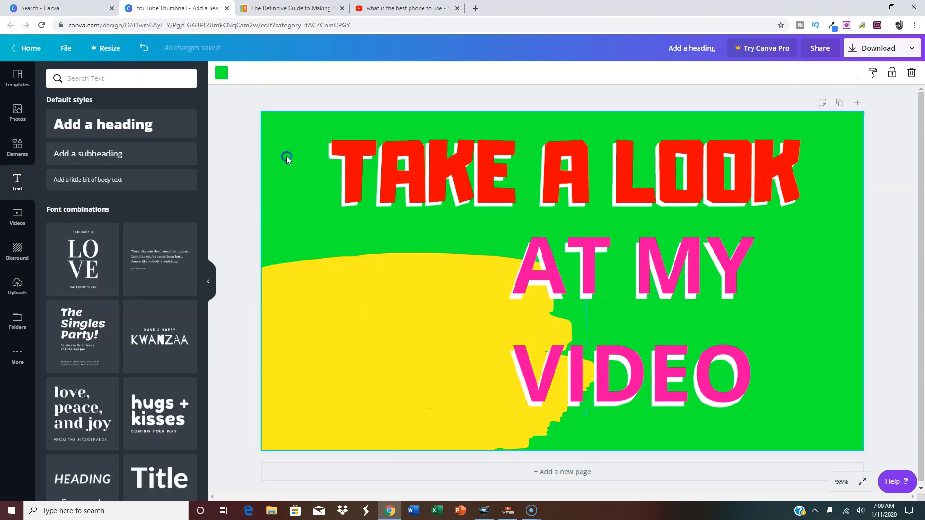
Add the man's cutout from the uploaded images and place it in the lower middle of the thumbnail.
{"action": "left_click", "coordinate": [17, 287]}
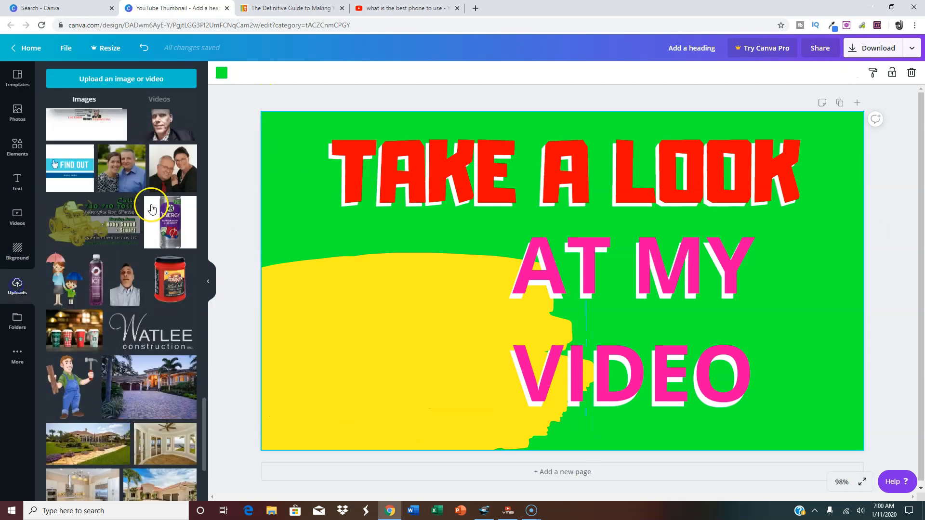
{"action": "left_click", "coordinate": [174, 128]}
{"action": "left_click_drag", "start_coordinate": [515, 288], "coordinate": [546, 326]}
Browse the Color Mix effects for the man's cutout and apply the Whimsical filter to it.
{"action": "left_click", "coordinate": [230, 75]}
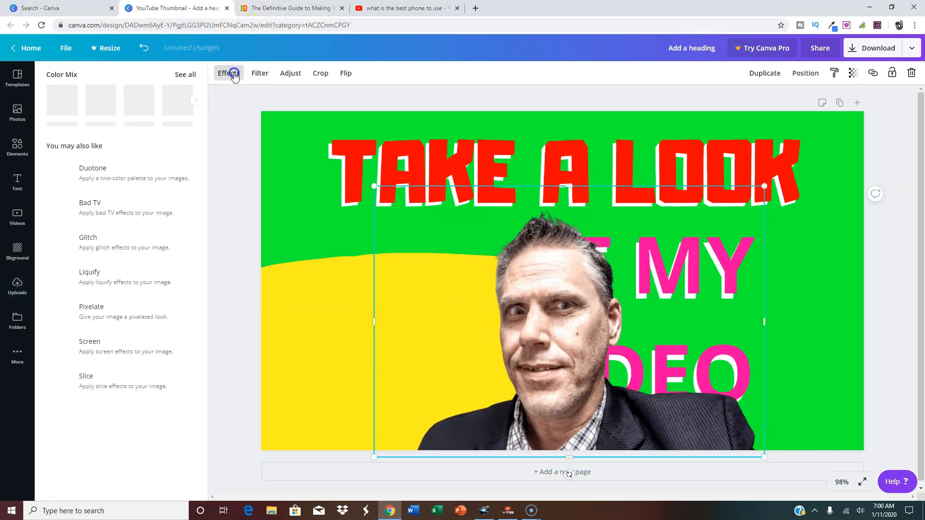
{"action": "left_click", "coordinate": [198, 100]}
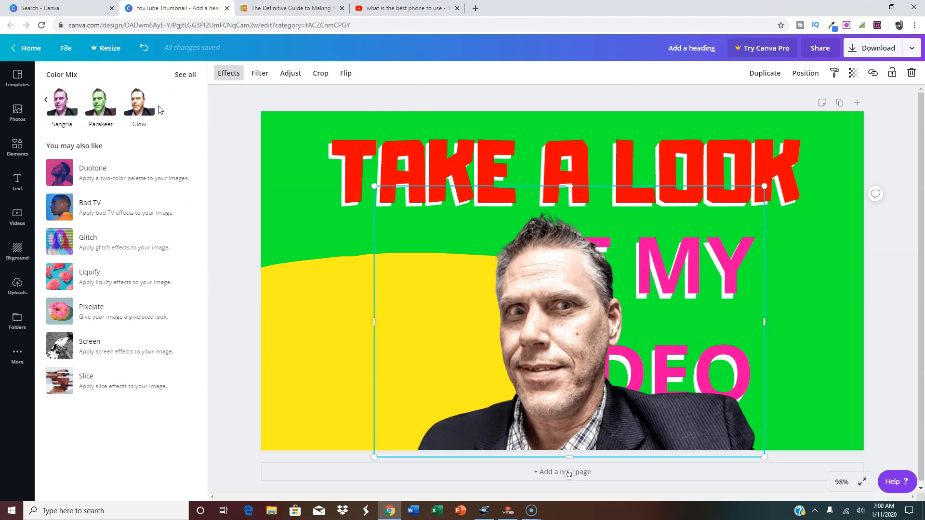
{"action": "left_click", "coordinate": [46, 100]}
{"action": "left_click", "coordinate": [46, 100]}
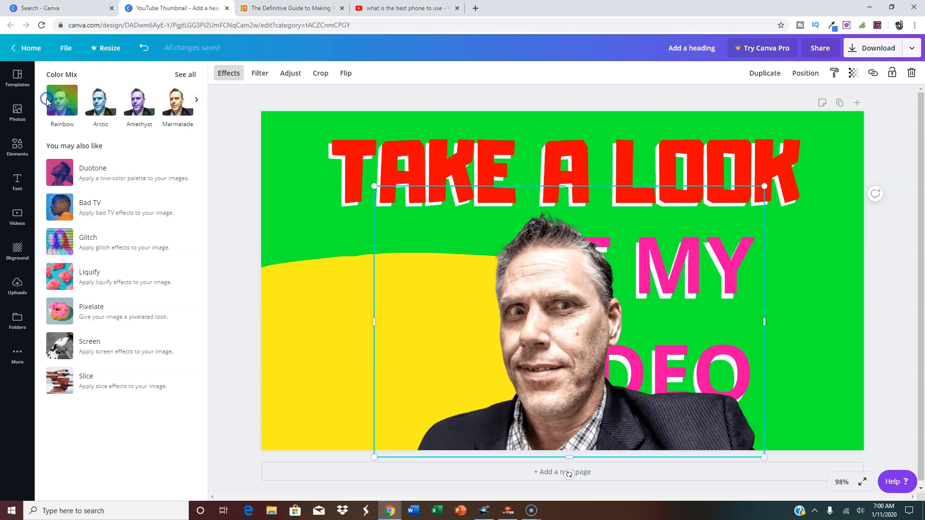
{"action": "left_click", "coordinate": [259, 73]}
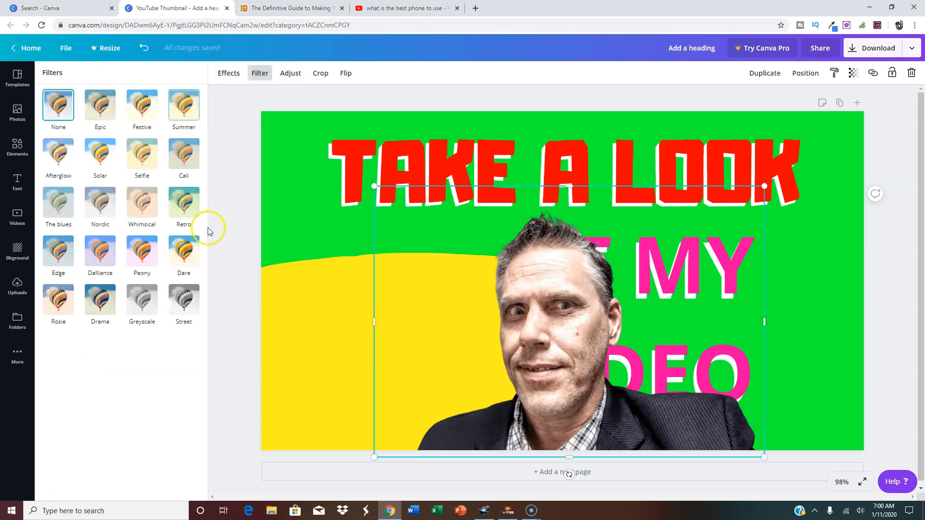
{"action": "left_click", "coordinate": [141, 206]}
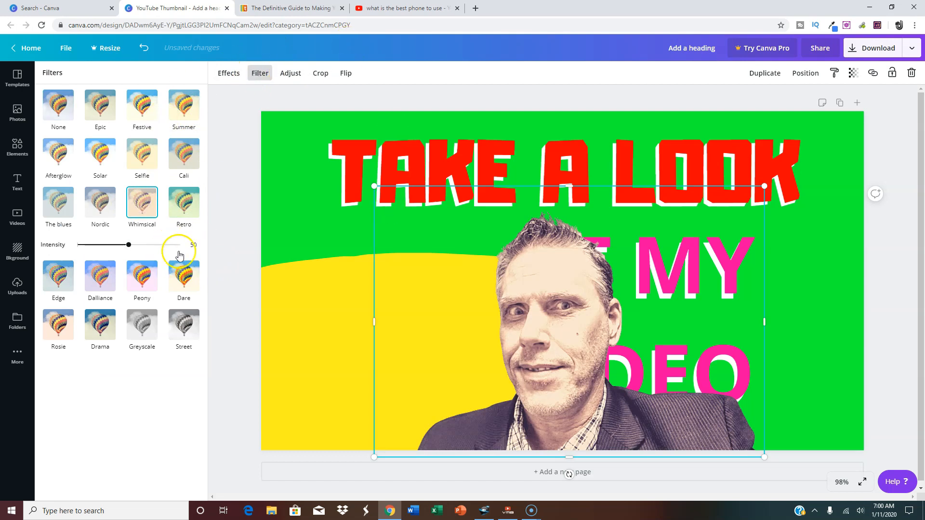
Adjust the man's cutout to contrast -5, saturation 94, tint -30, X-Process 100 and vignette 0.
{"action": "left_click", "coordinate": [290, 73]}
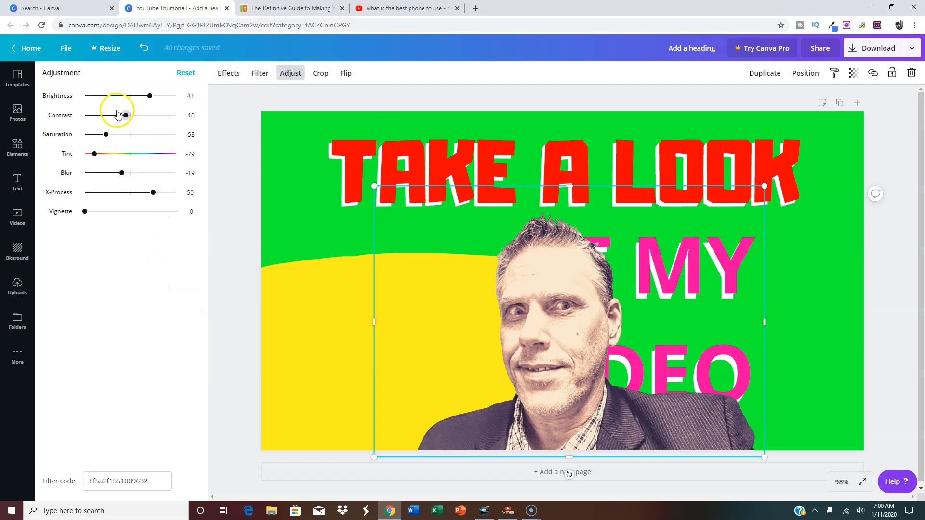
{"action": "left_click_drag", "start_coordinate": [125, 115], "coordinate": [173, 135]}
{"action": "left_click_drag", "start_coordinate": [97, 155], "coordinate": [116, 150]}
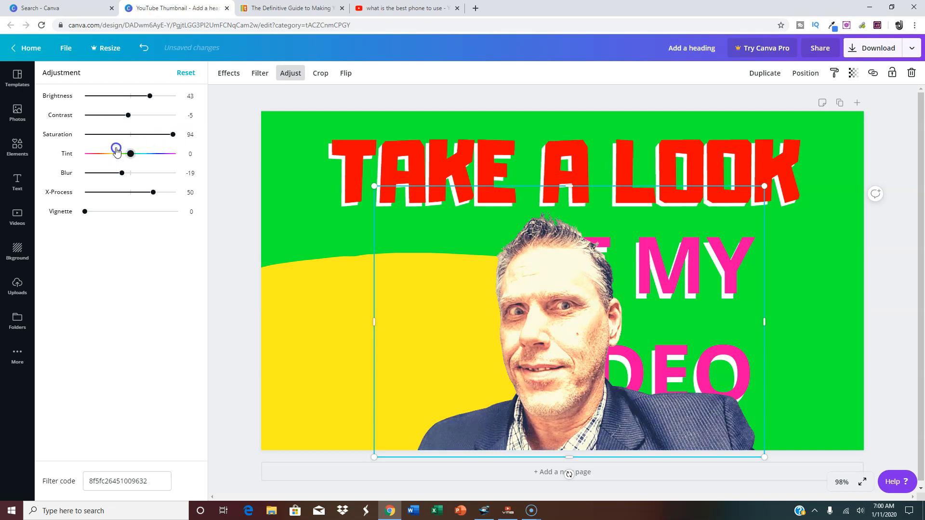
{"action": "left_click_drag", "start_coordinate": [154, 192], "coordinate": [207, 187]}
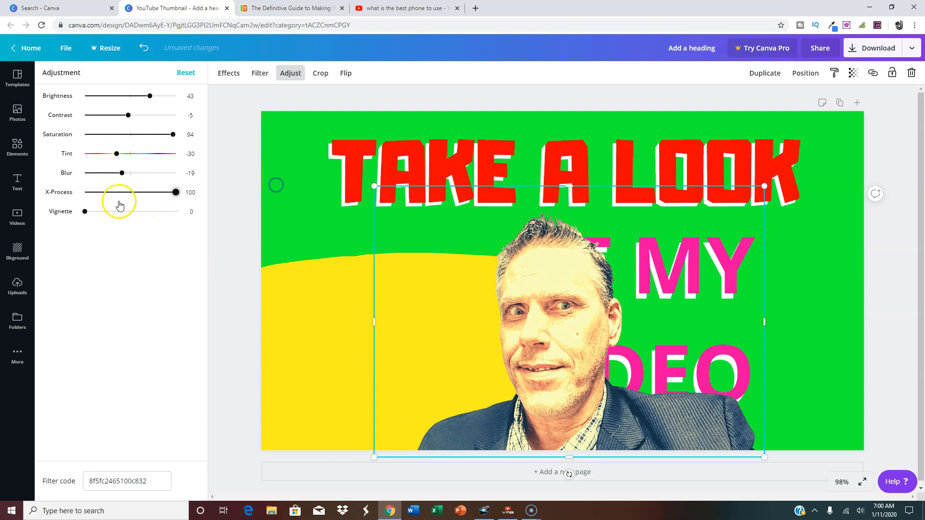
{"action": "left_click_drag", "start_coordinate": [84, 211], "coordinate": [48, 209]}
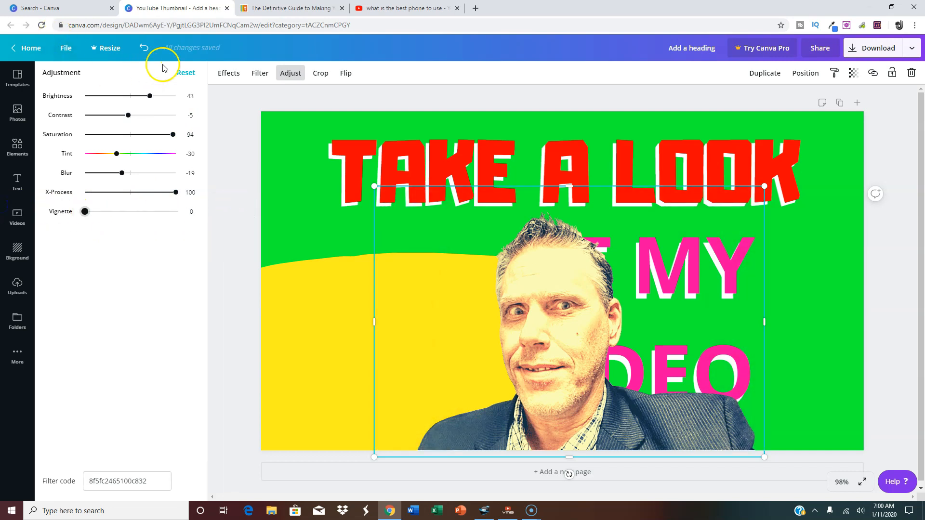
Flip the man's cutout horizontally and move it left over the yellow brushstroke, clear of the AT MY VIDEO text.
{"action": "left_click", "coordinate": [349, 75]}
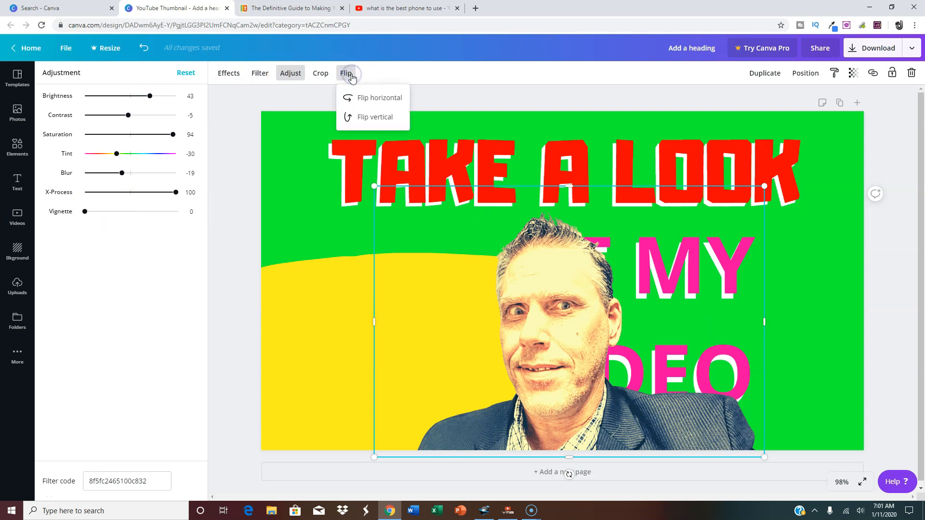
{"action": "left_click", "coordinate": [378, 97]}
{"action": "left_click_drag", "start_coordinate": [584, 368], "coordinate": [405, 368]}
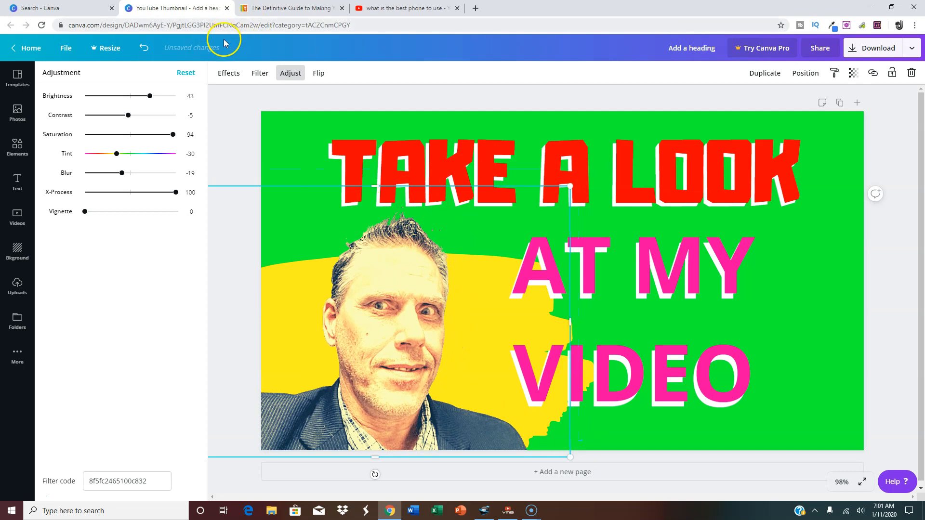
Try the Summer, Festive, Epic, Solar and Whimsical filters on the man's cutout.
{"action": "left_click", "coordinate": [260, 75]}
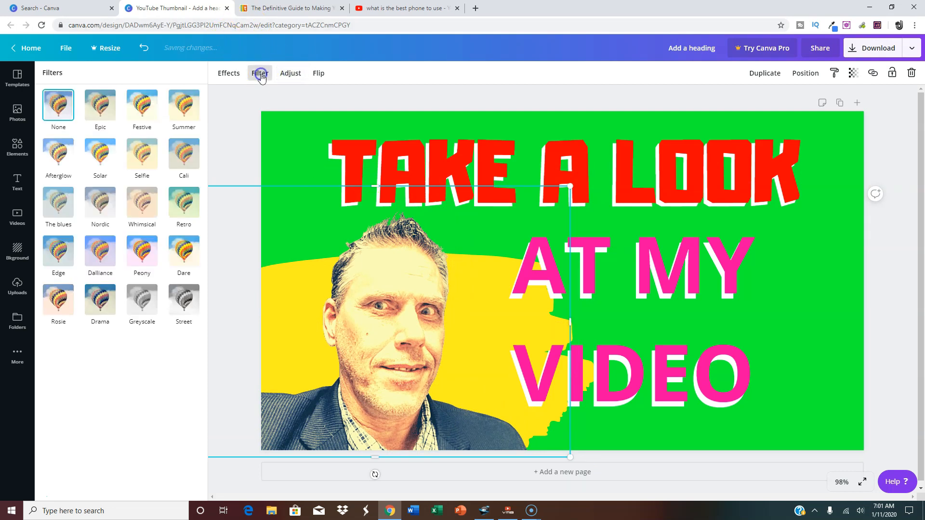
{"action": "left_click", "coordinate": [183, 104]}
{"action": "left_click", "coordinate": [149, 118]}
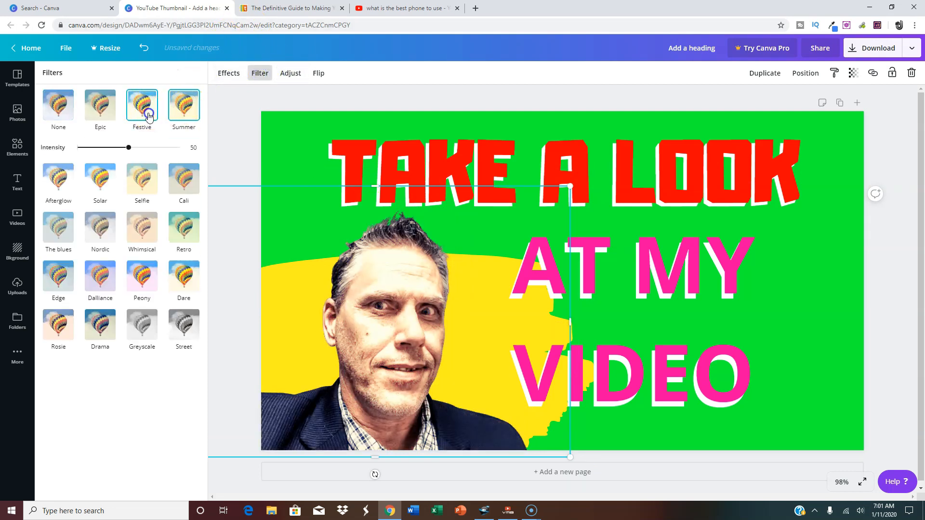
{"action": "left_click", "coordinate": [104, 114]}
{"action": "left_click", "coordinate": [112, 182]}
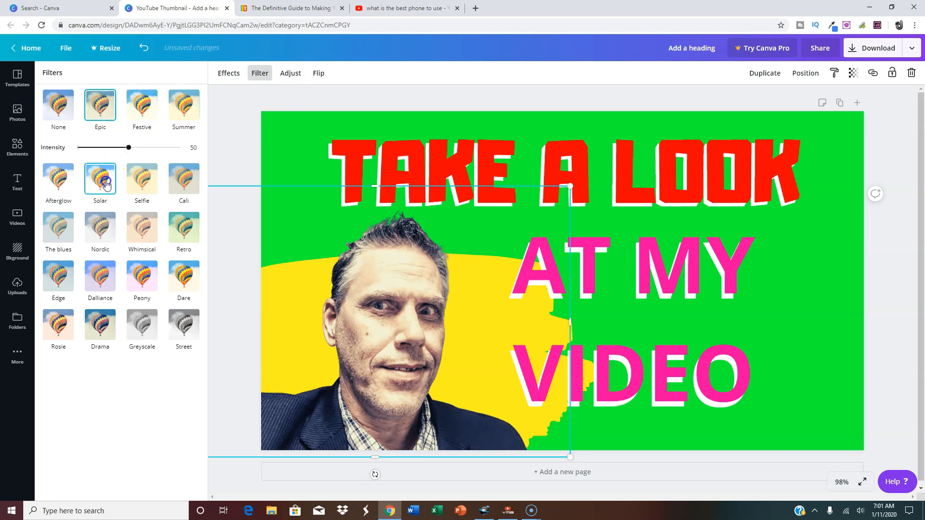
{"action": "left_click", "coordinate": [153, 237]}
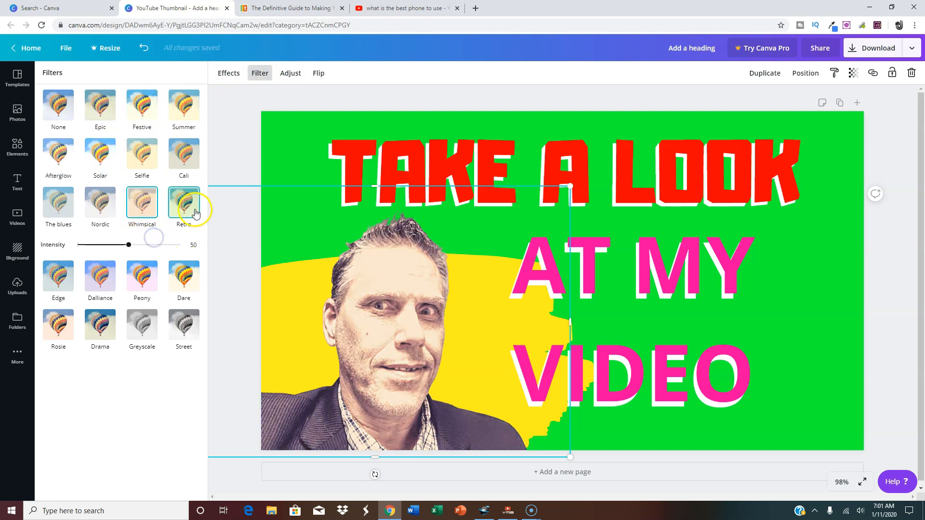
Apply the Peony filter to the man's cutout at intensity 92 and nudge the cutout slightly down.
{"action": "left_click", "coordinate": [141, 276]}
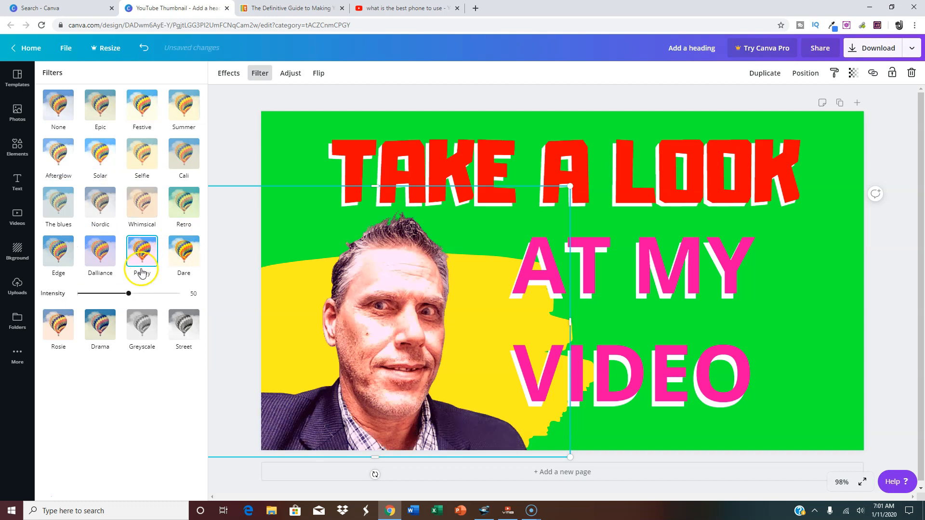
{"action": "left_click_drag", "start_coordinate": [128, 294], "coordinate": [176, 295]}
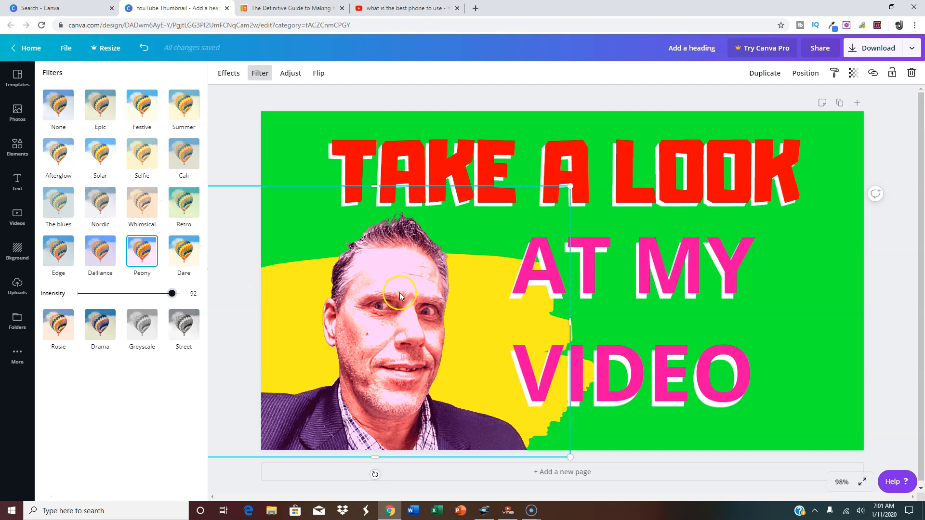
{"action": "left_click_drag", "start_coordinate": [400, 293], "coordinate": [400, 299]}
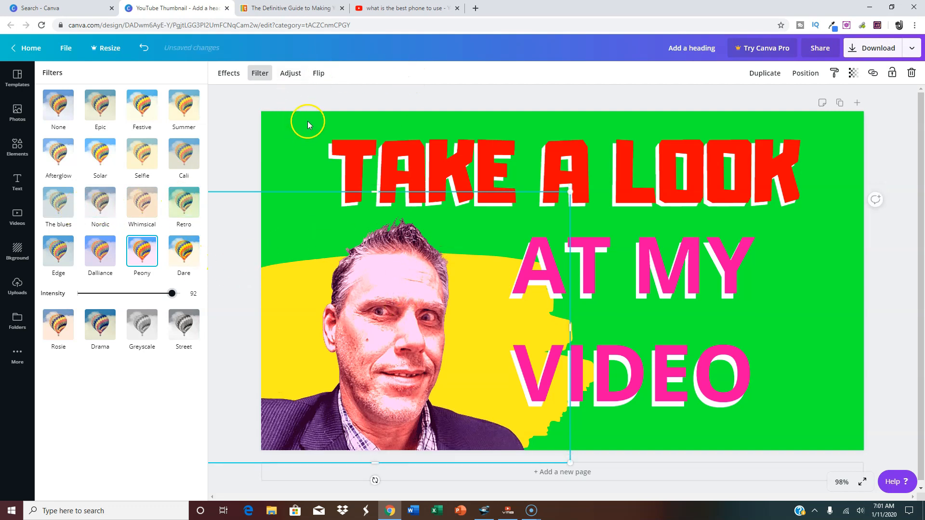
{"action": "left_click", "coordinate": [238, 126]}
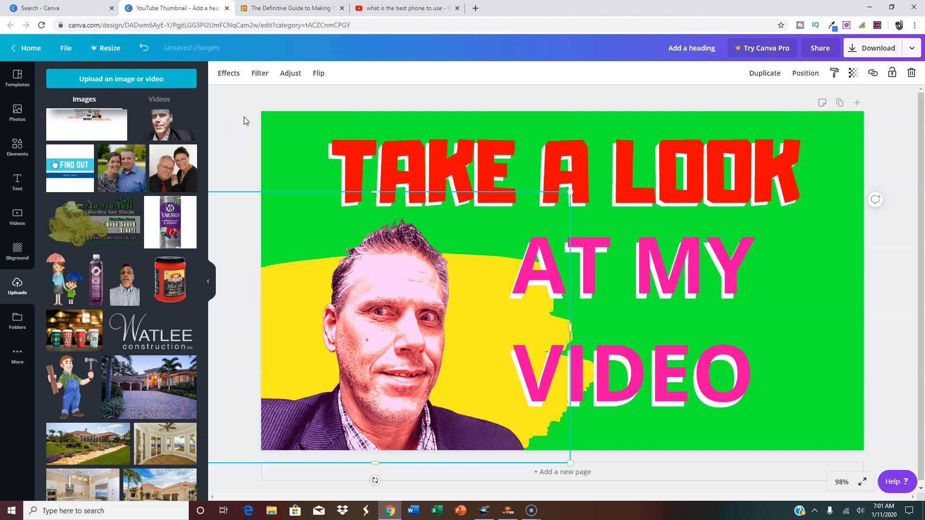